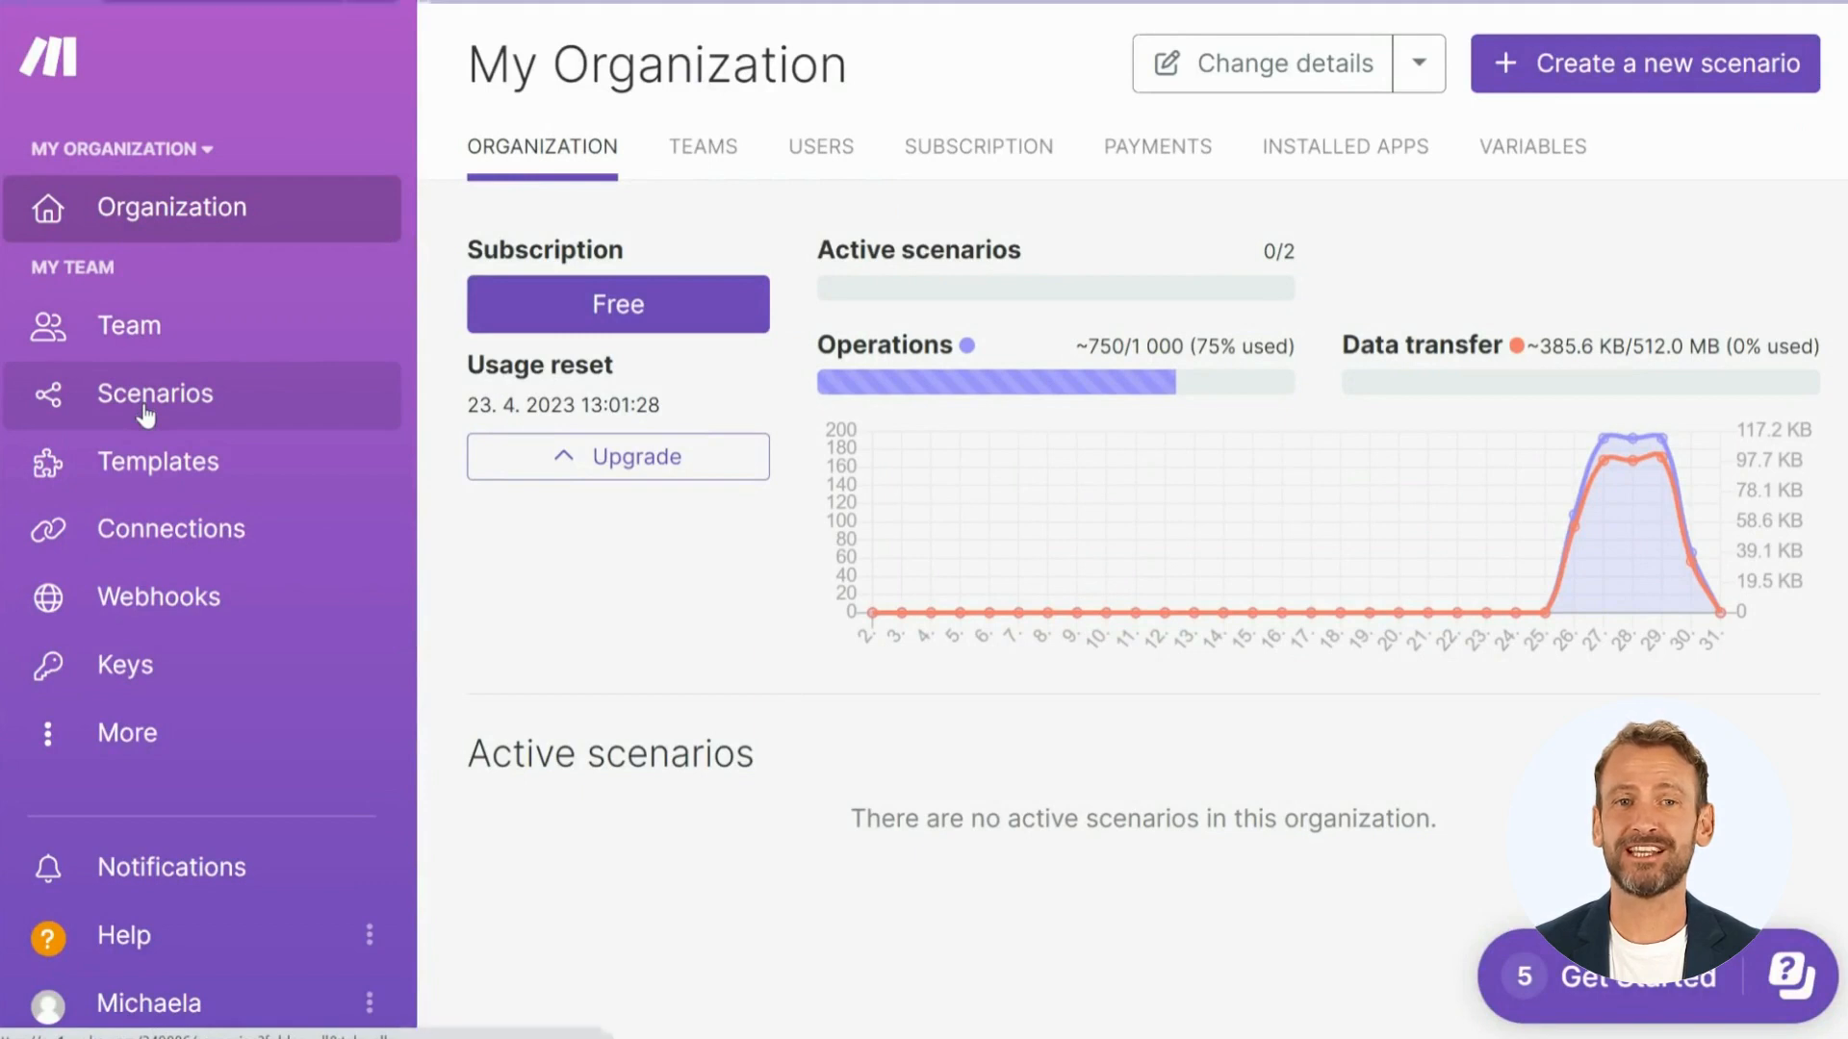
Step: Go to the team's scenarios and open the Scenario Builder for a new scenario, leaving the previous page without saving
{"action": "left_click", "coordinate": [146, 409]}
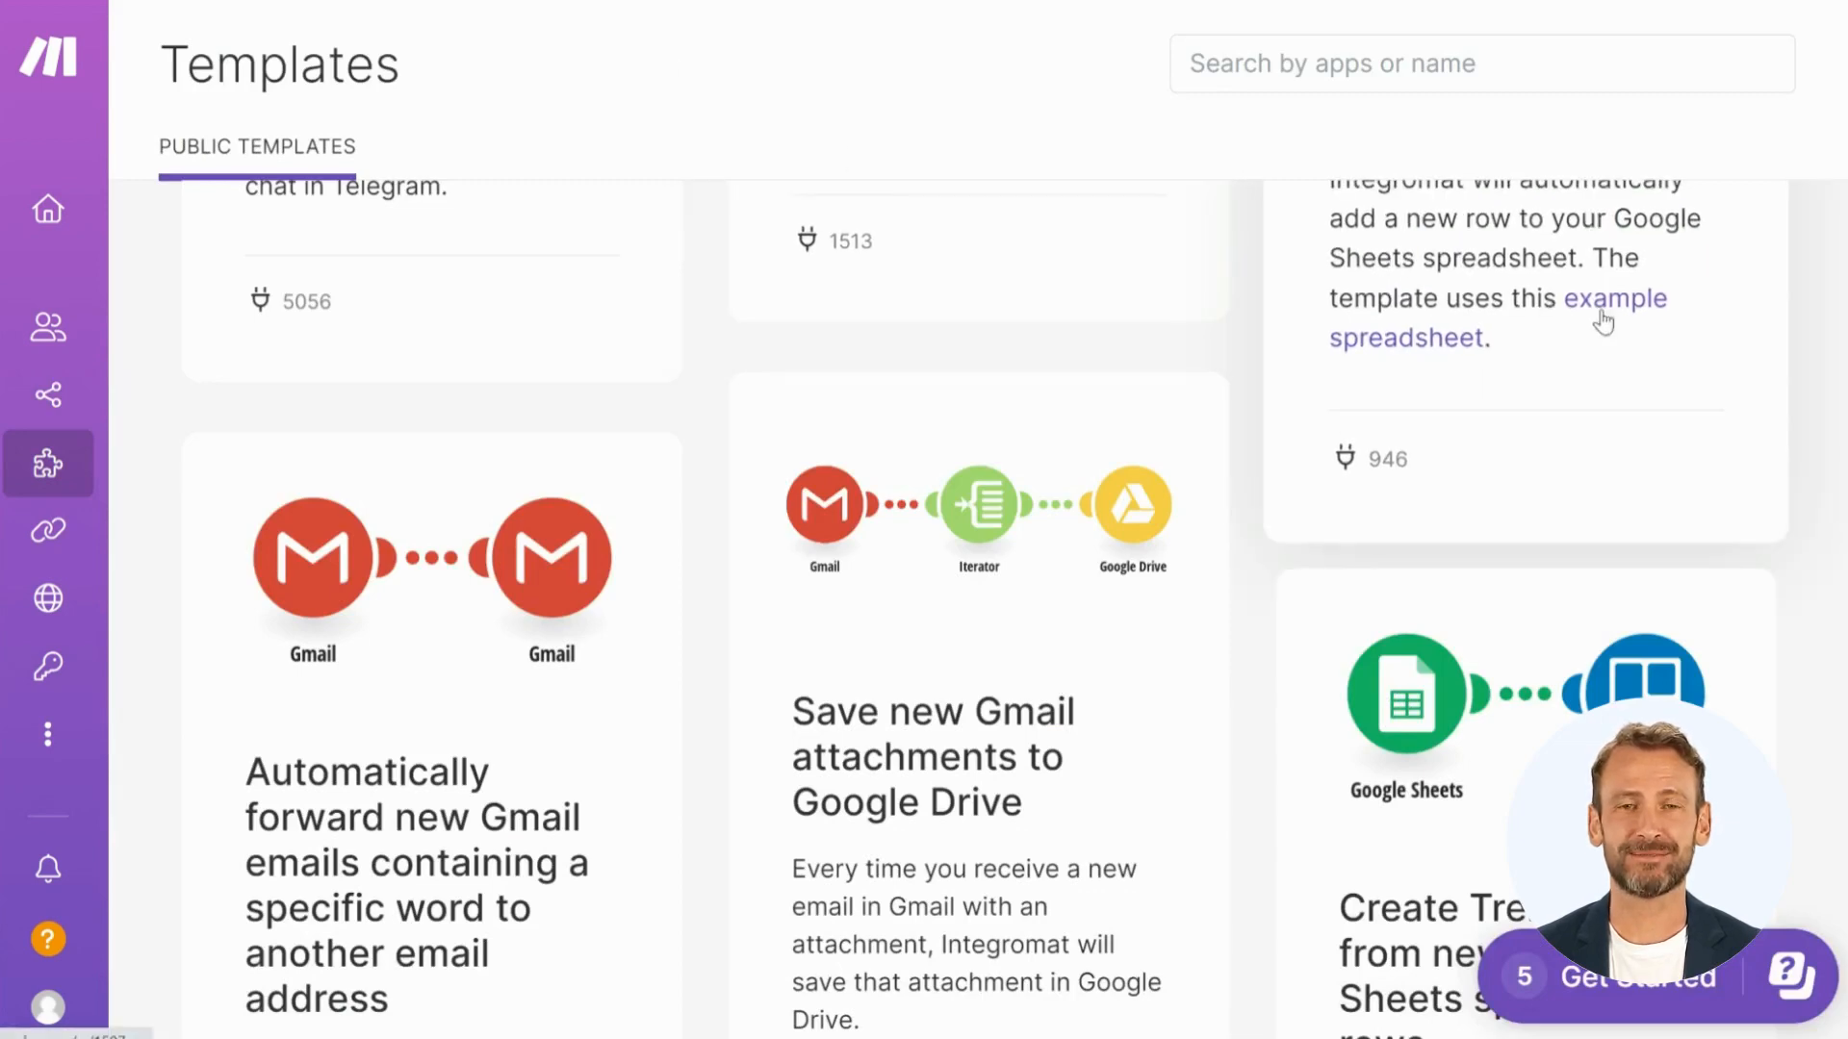
{"action": "scroll", "coordinate": [963, 607], "scroll_direction": "down", "scroll_amount": 10}
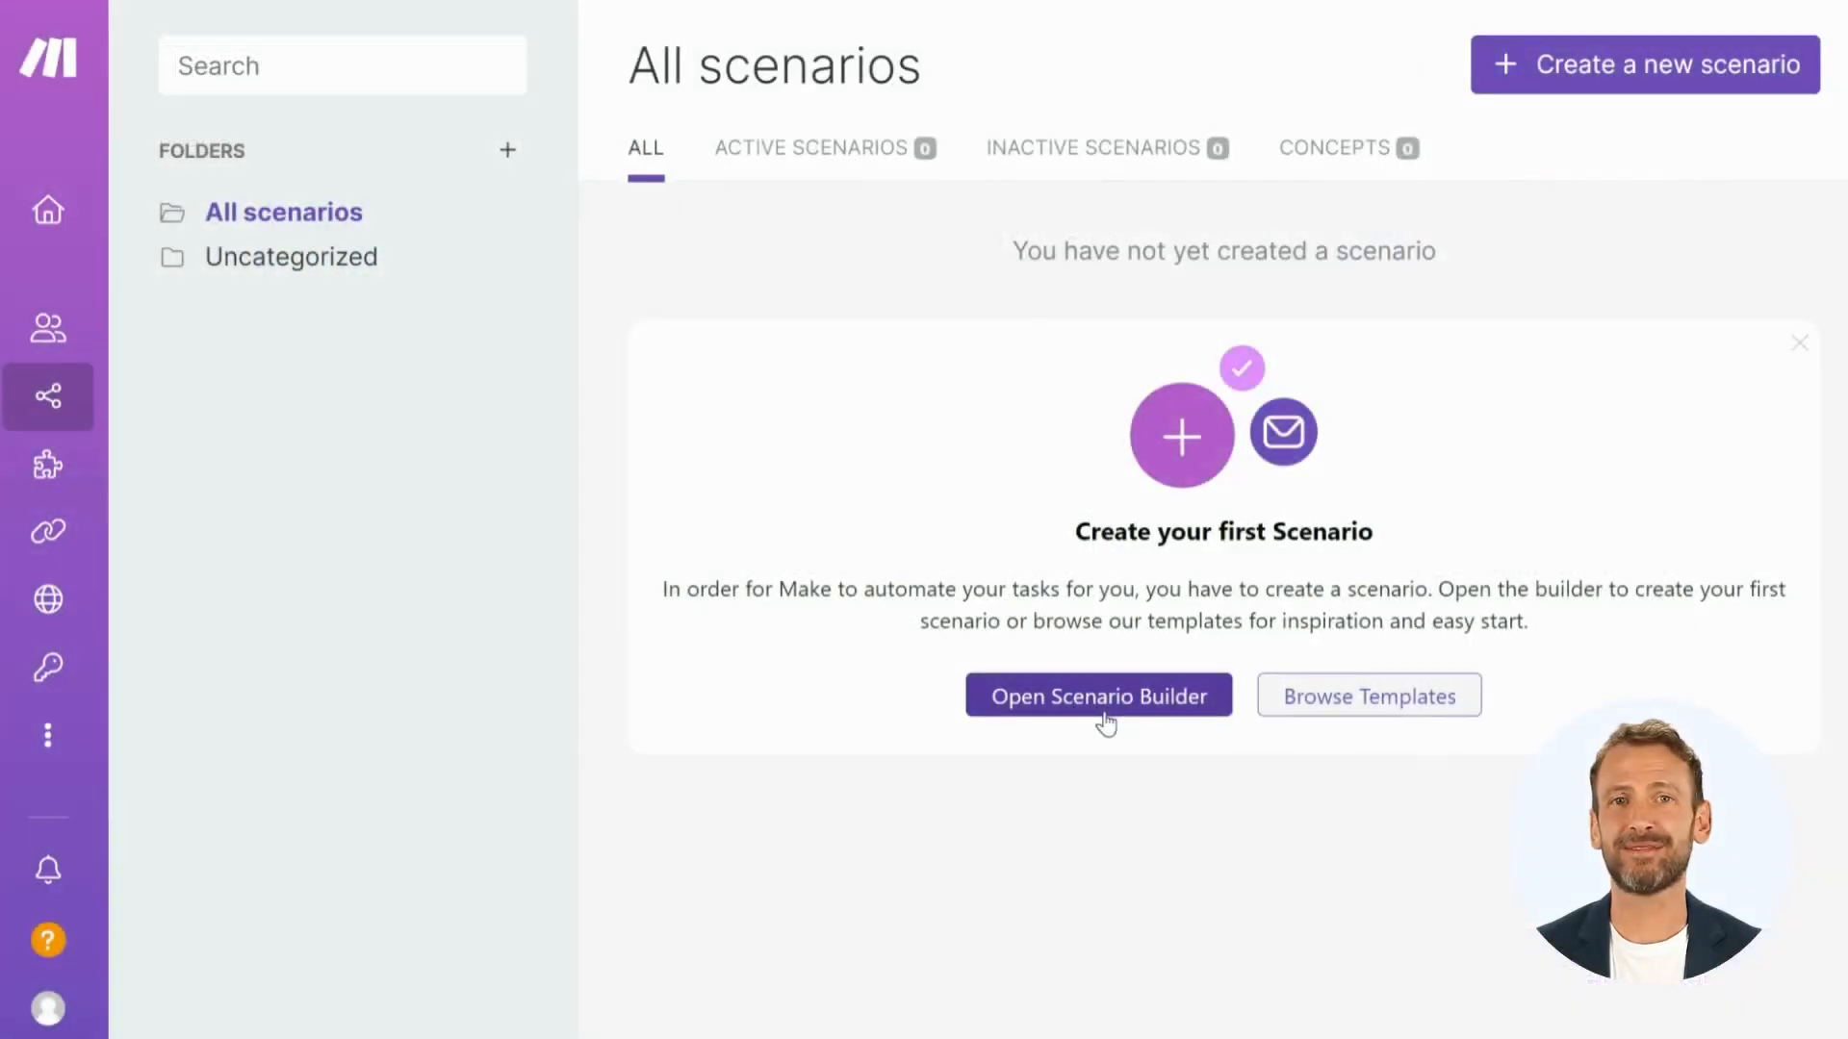
{"action": "left_click", "coordinate": [1105, 720]}
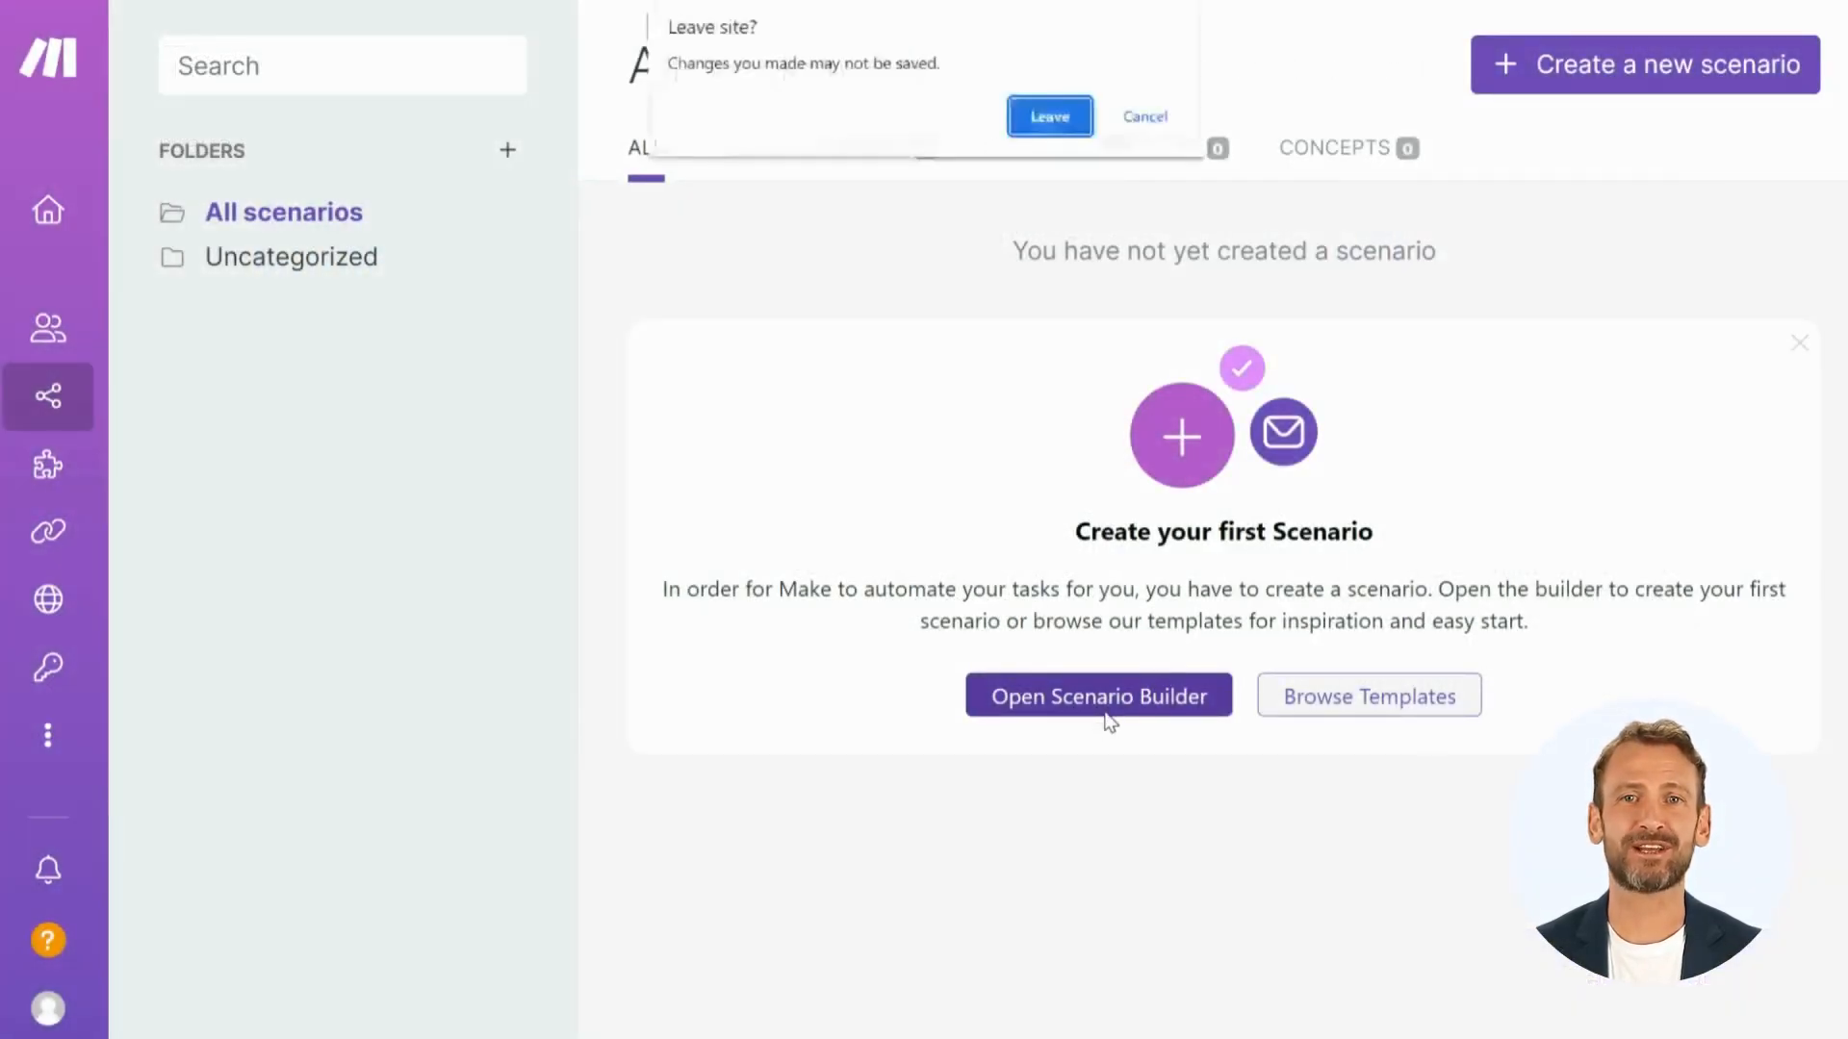
{"action": "left_click", "coordinate": [1046, 116]}
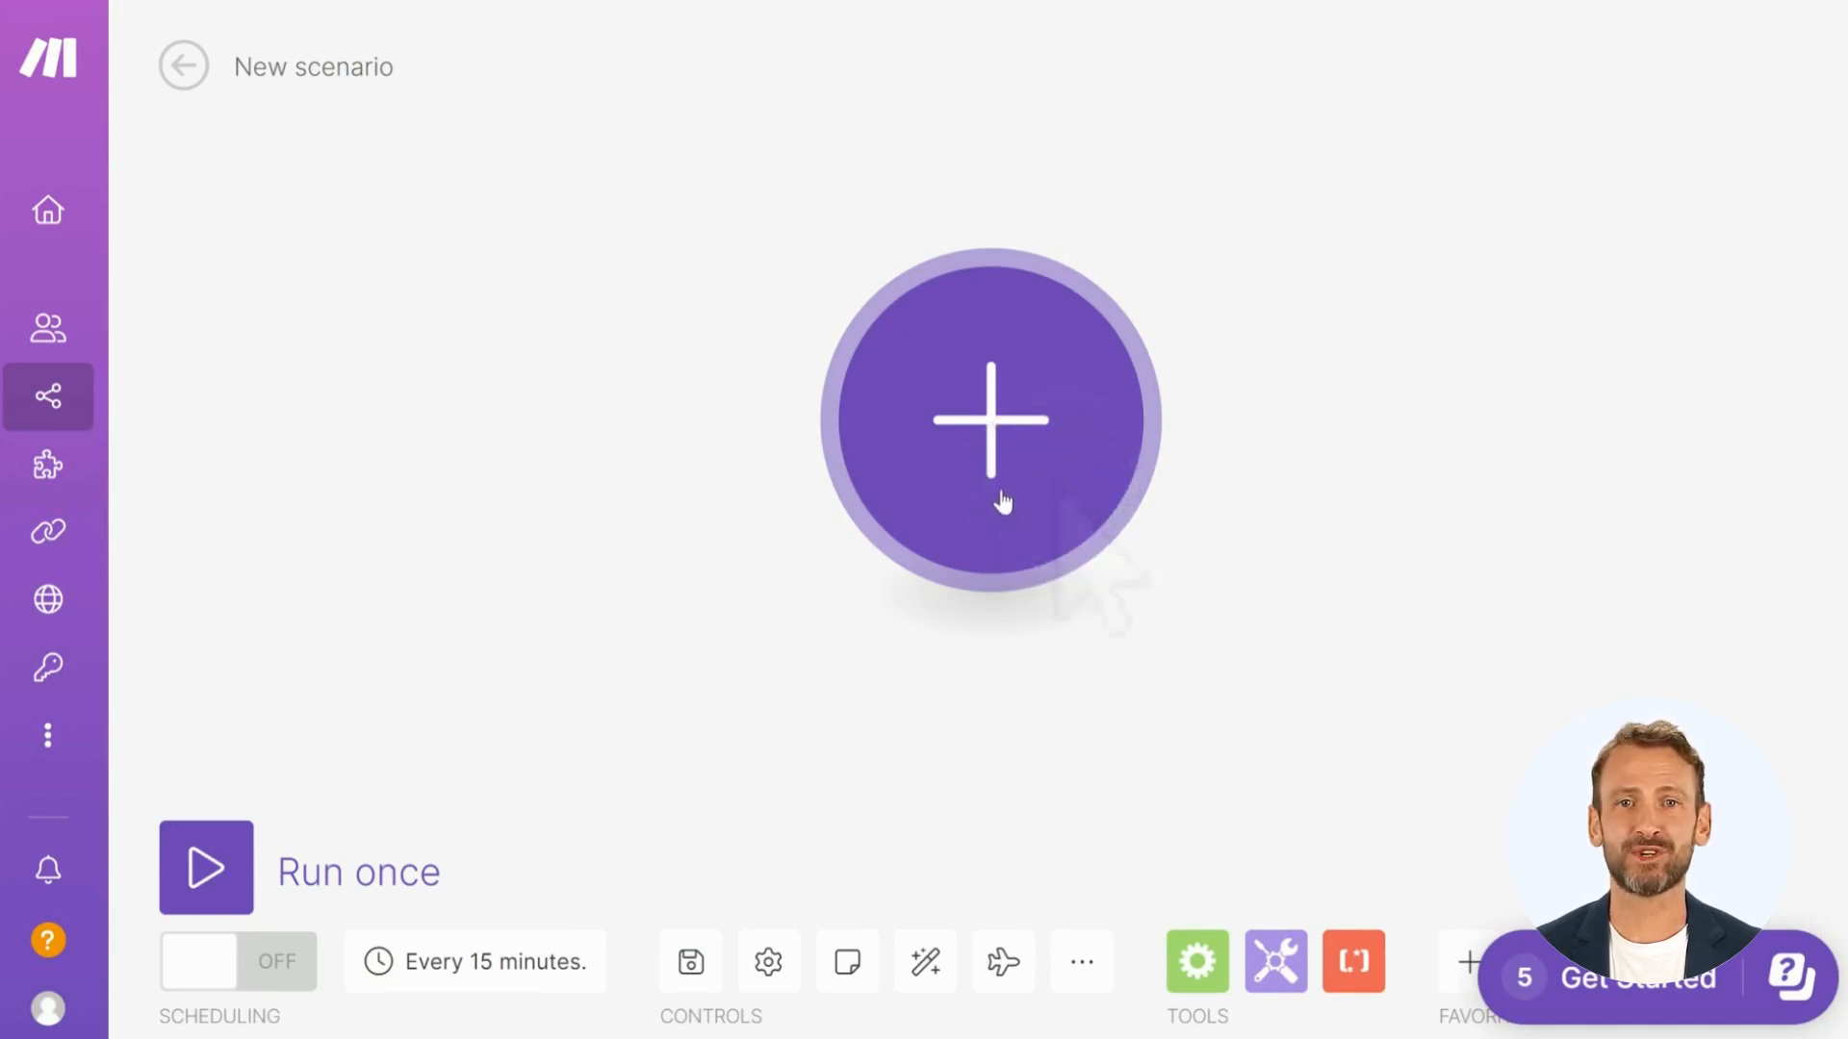
Step: Search the applications for Tabidoo, examine its available triggers, actions and searches, and return to the application list
{"action": "left_click", "coordinate": [1001, 501]}
{"action": "type", "text": "tabidoo"}
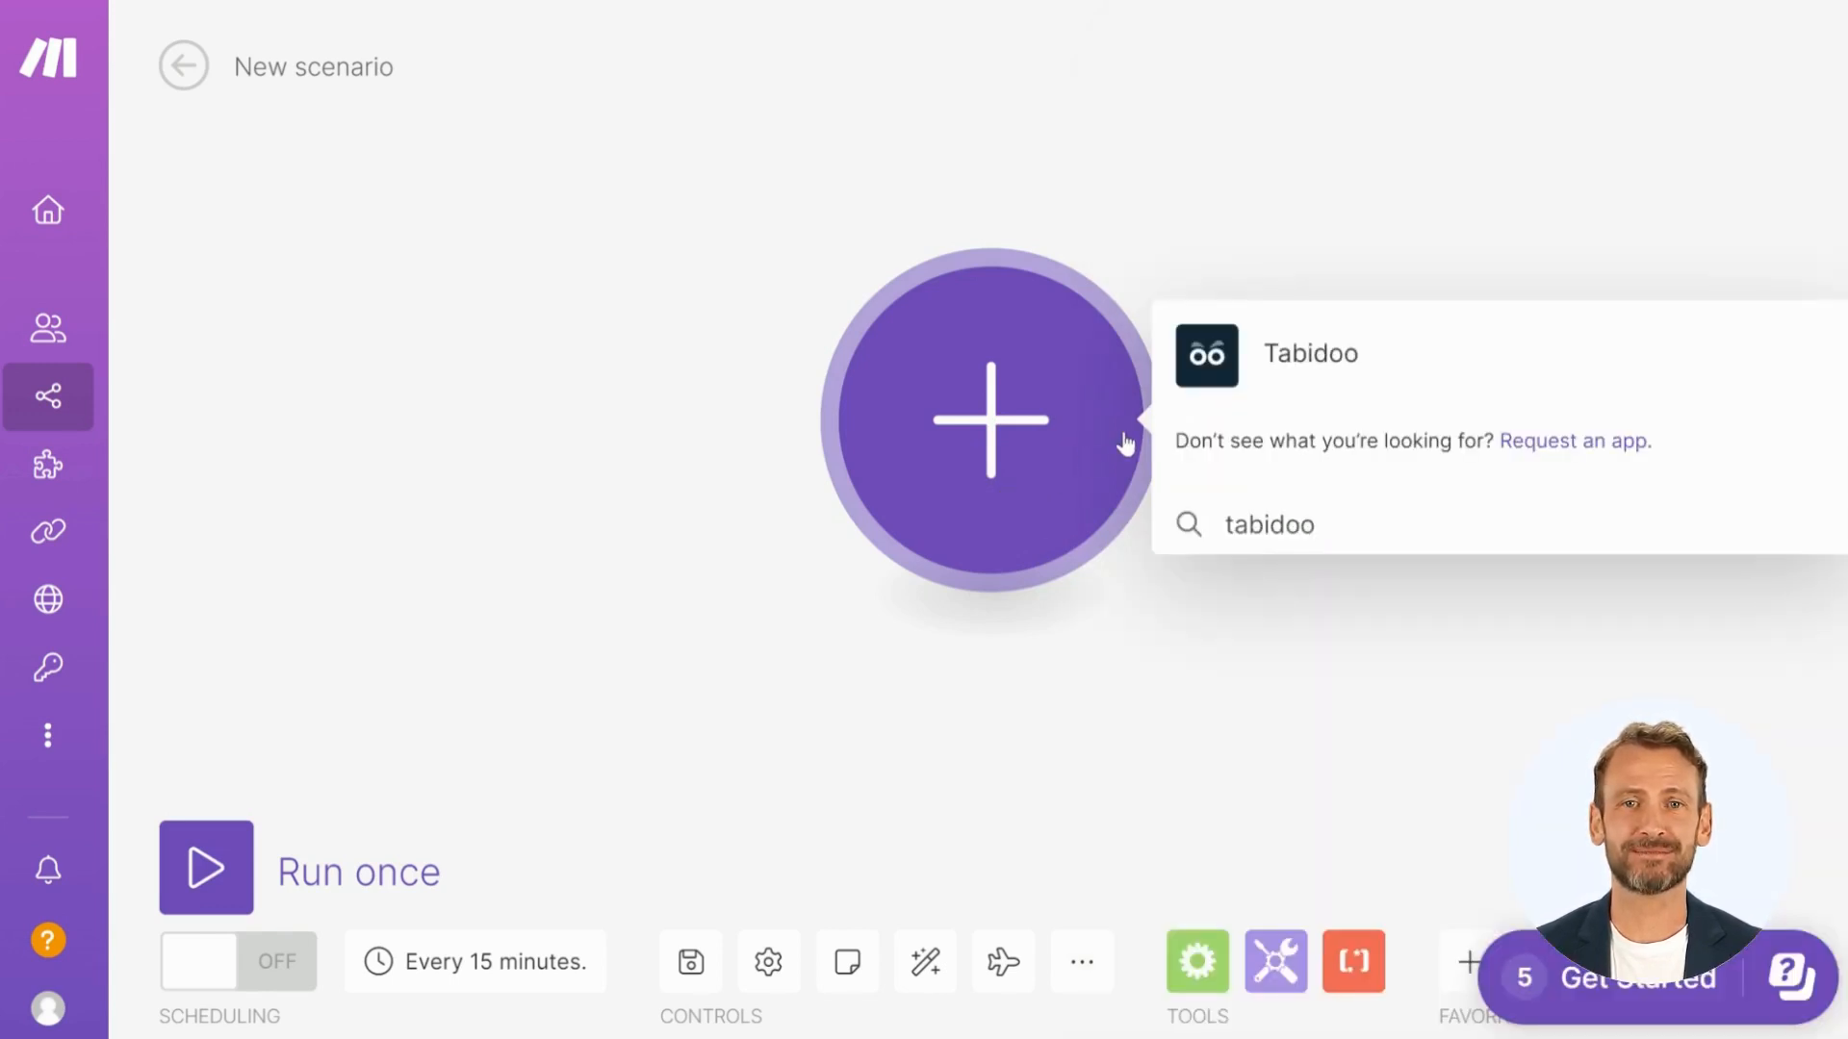
{"action": "left_click", "coordinate": [1210, 376]}
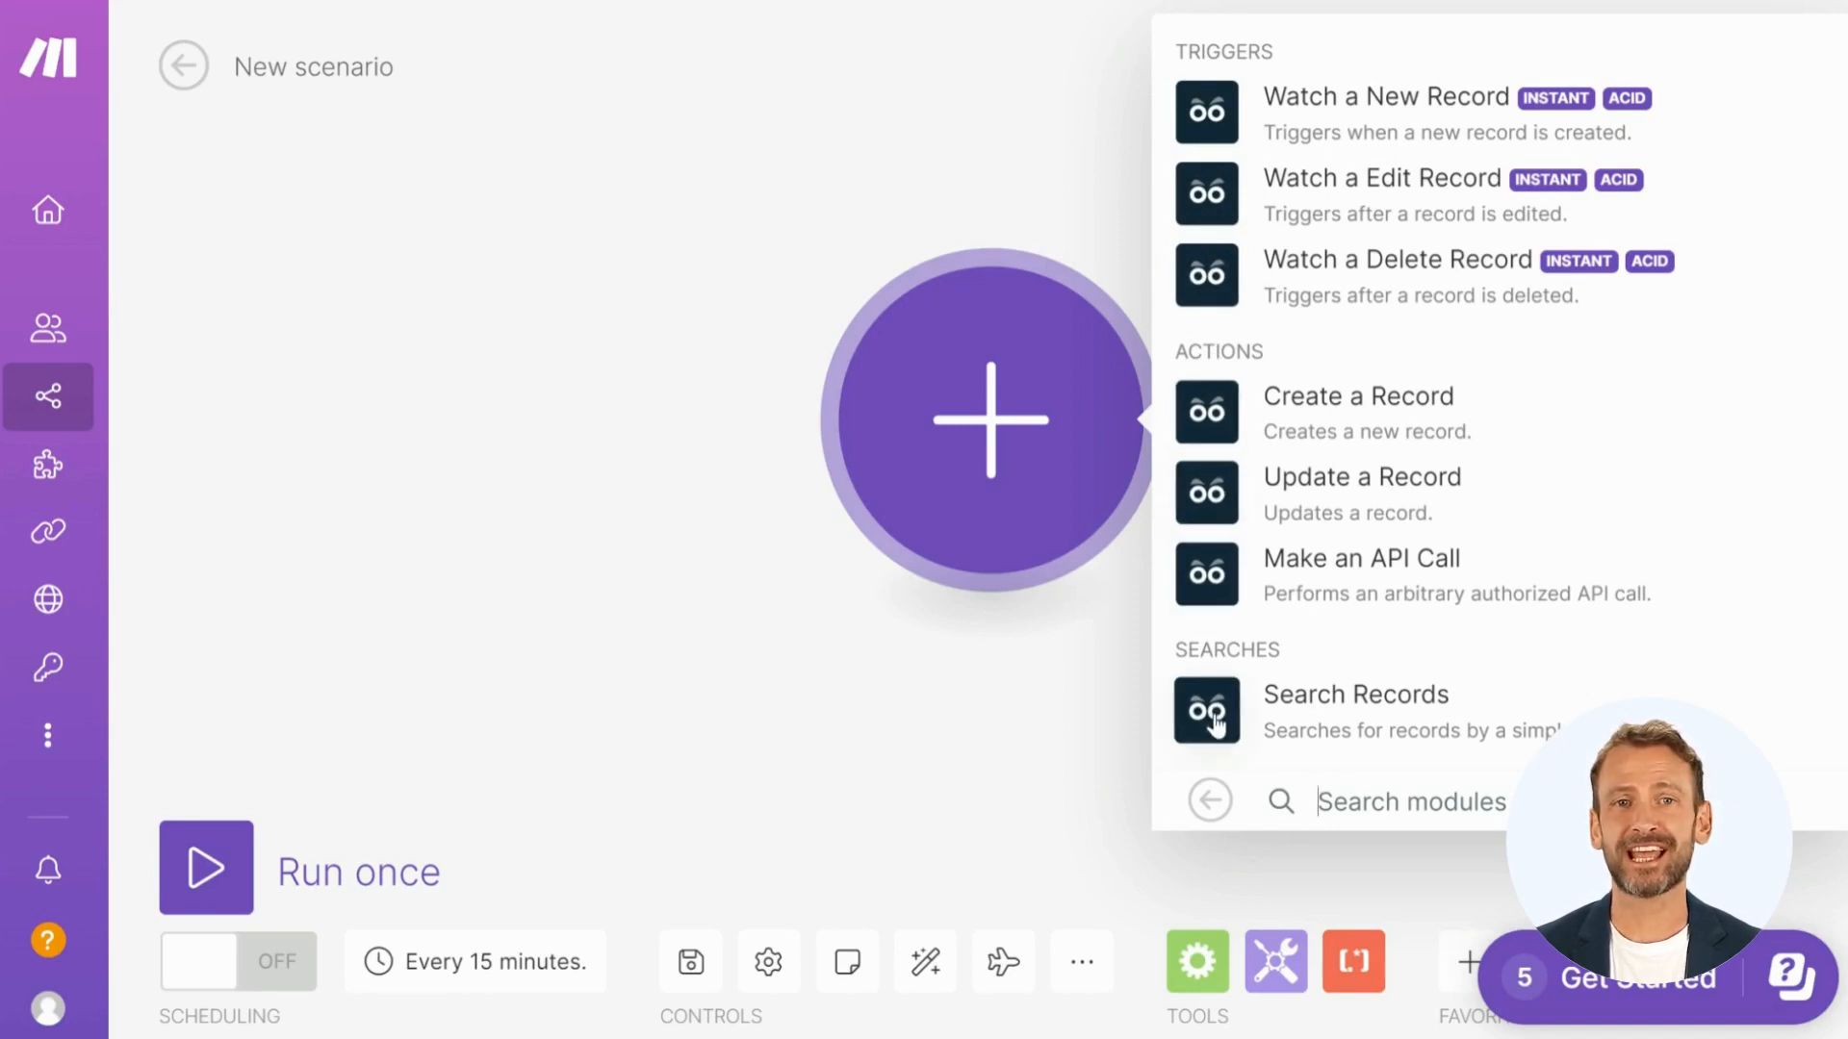
{"action": "left_click", "coordinate": [1211, 800]}
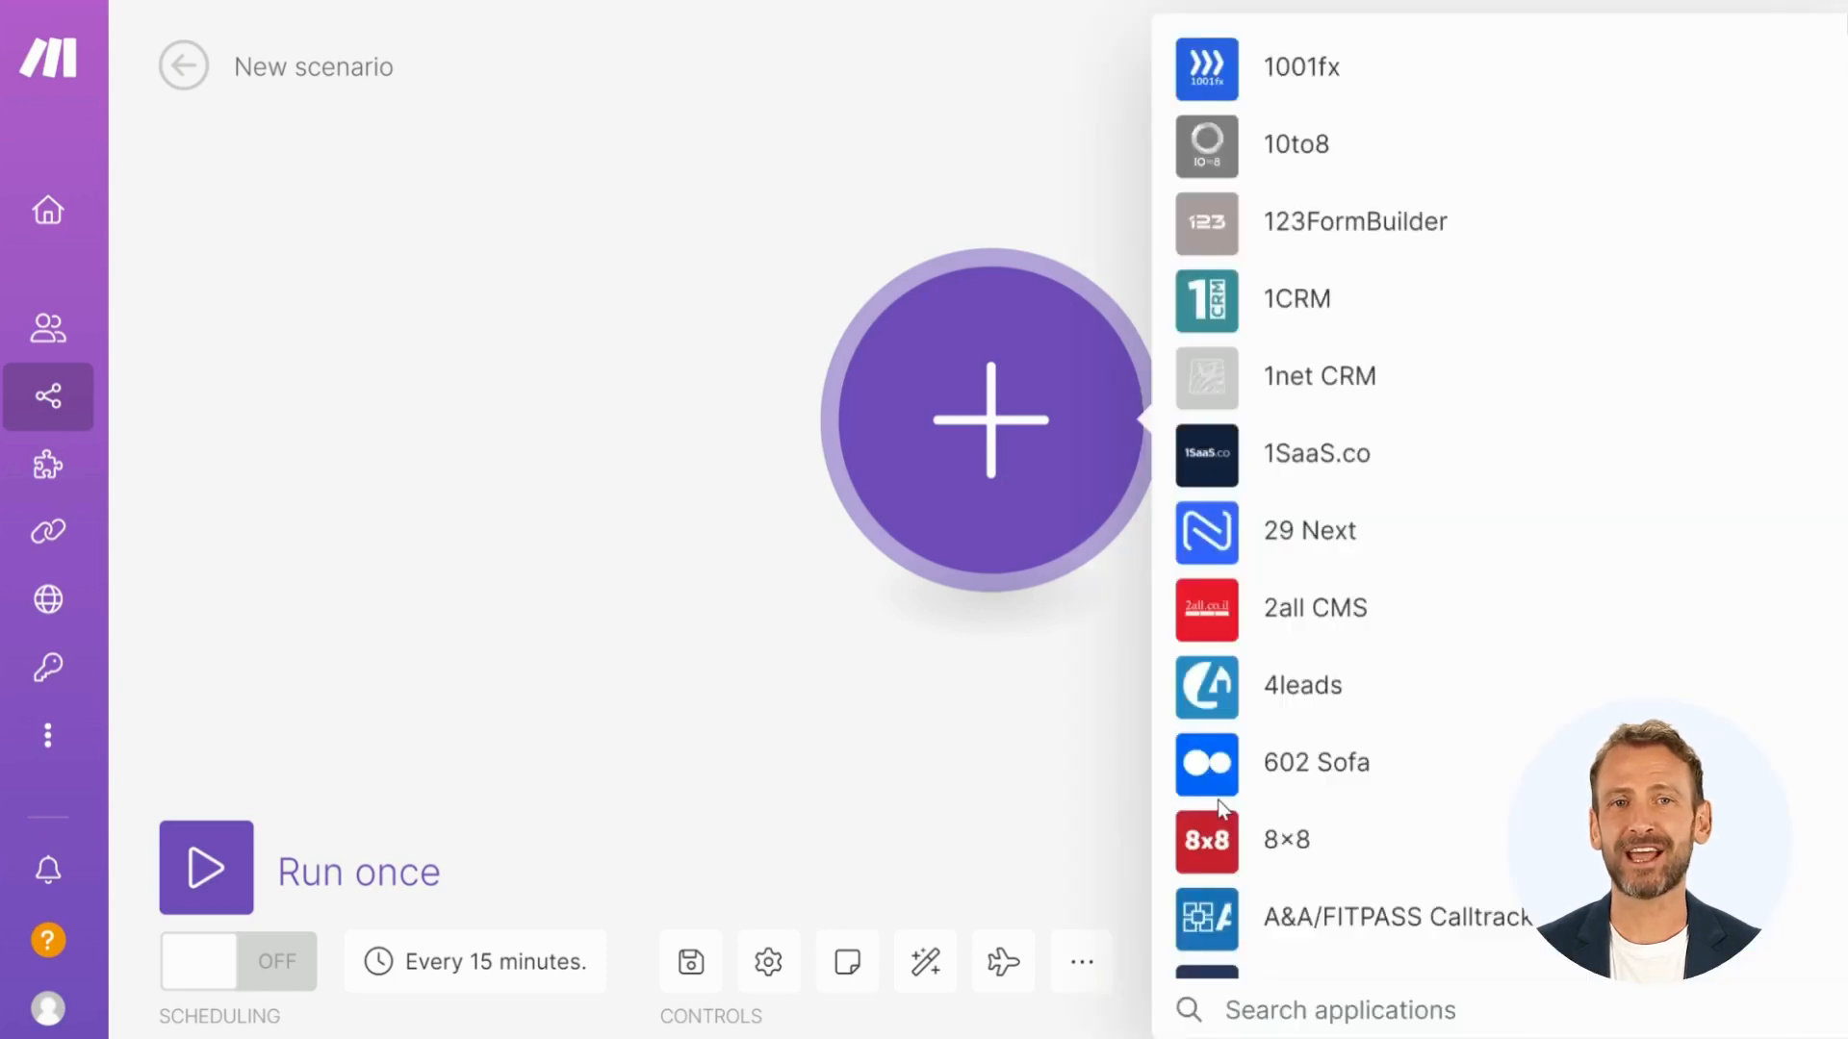
Step: Find the RSS application and add its Watch RSS feed items trigger as the scenario's first module
{"action": "type", "text": "rss"}
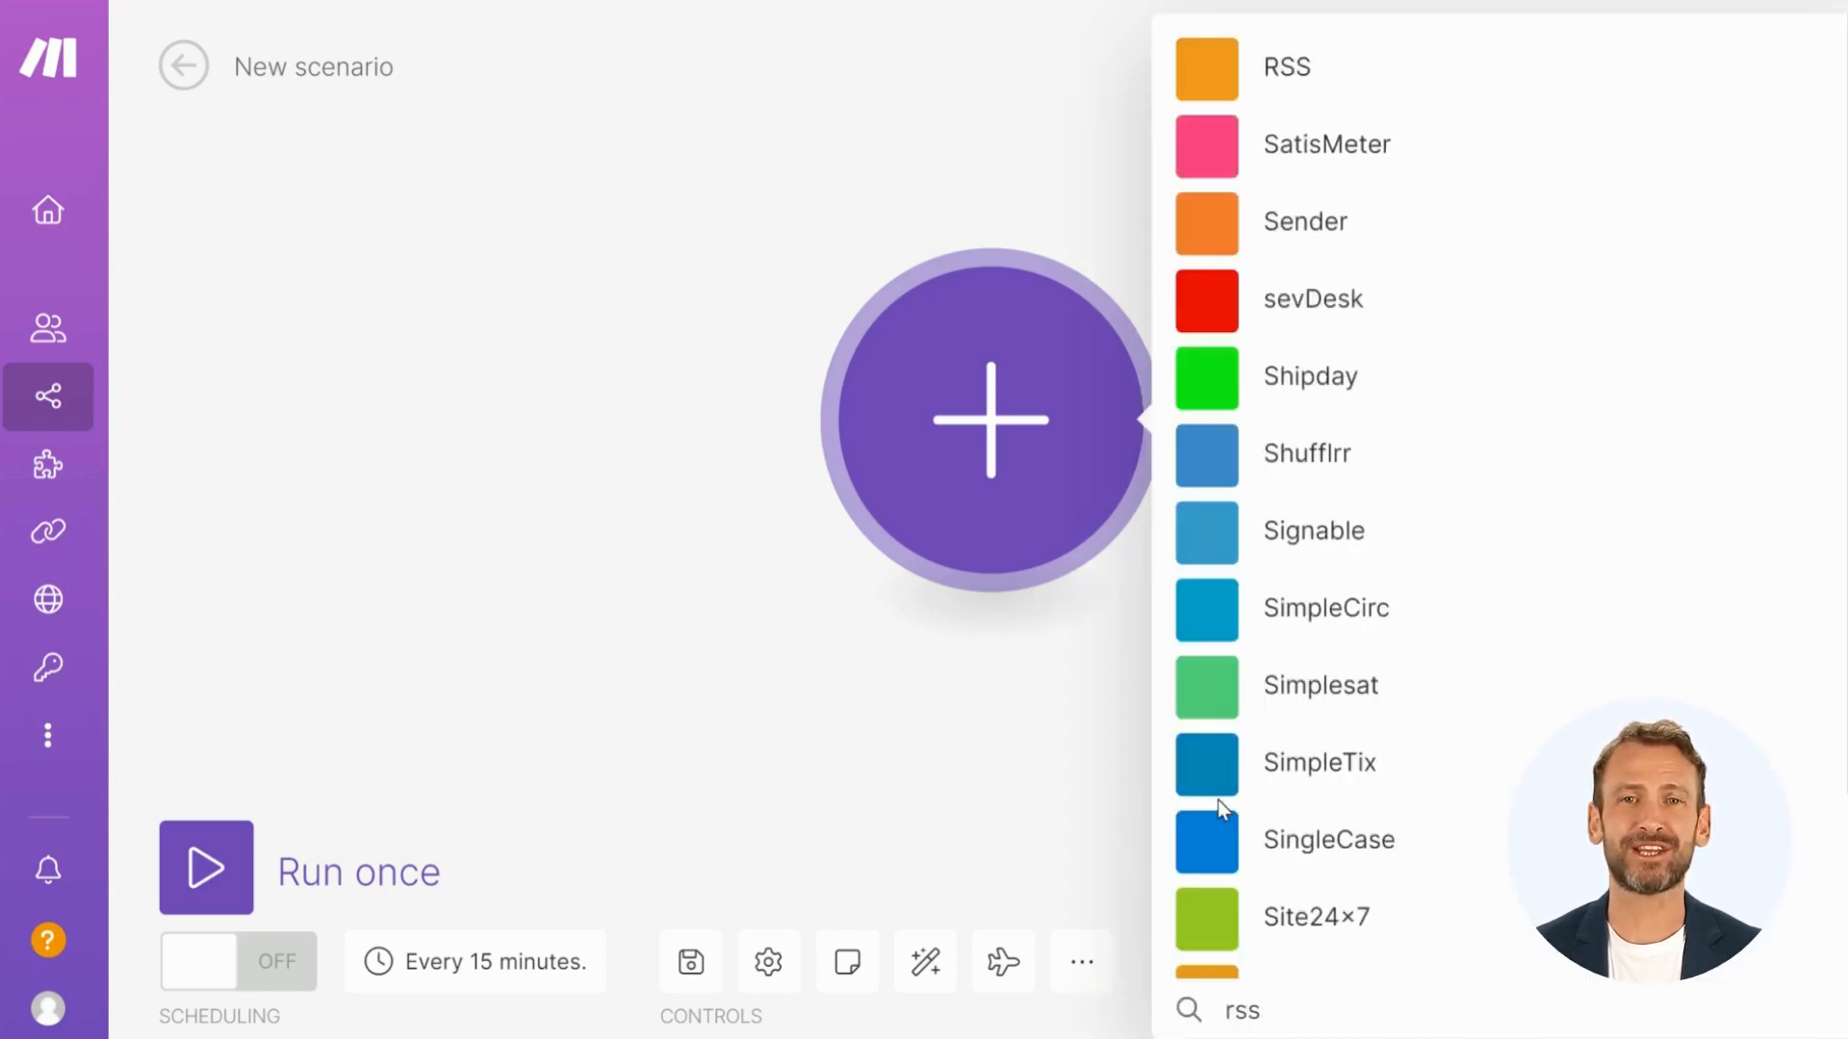
{"action": "left_click", "coordinate": [1222, 77]}
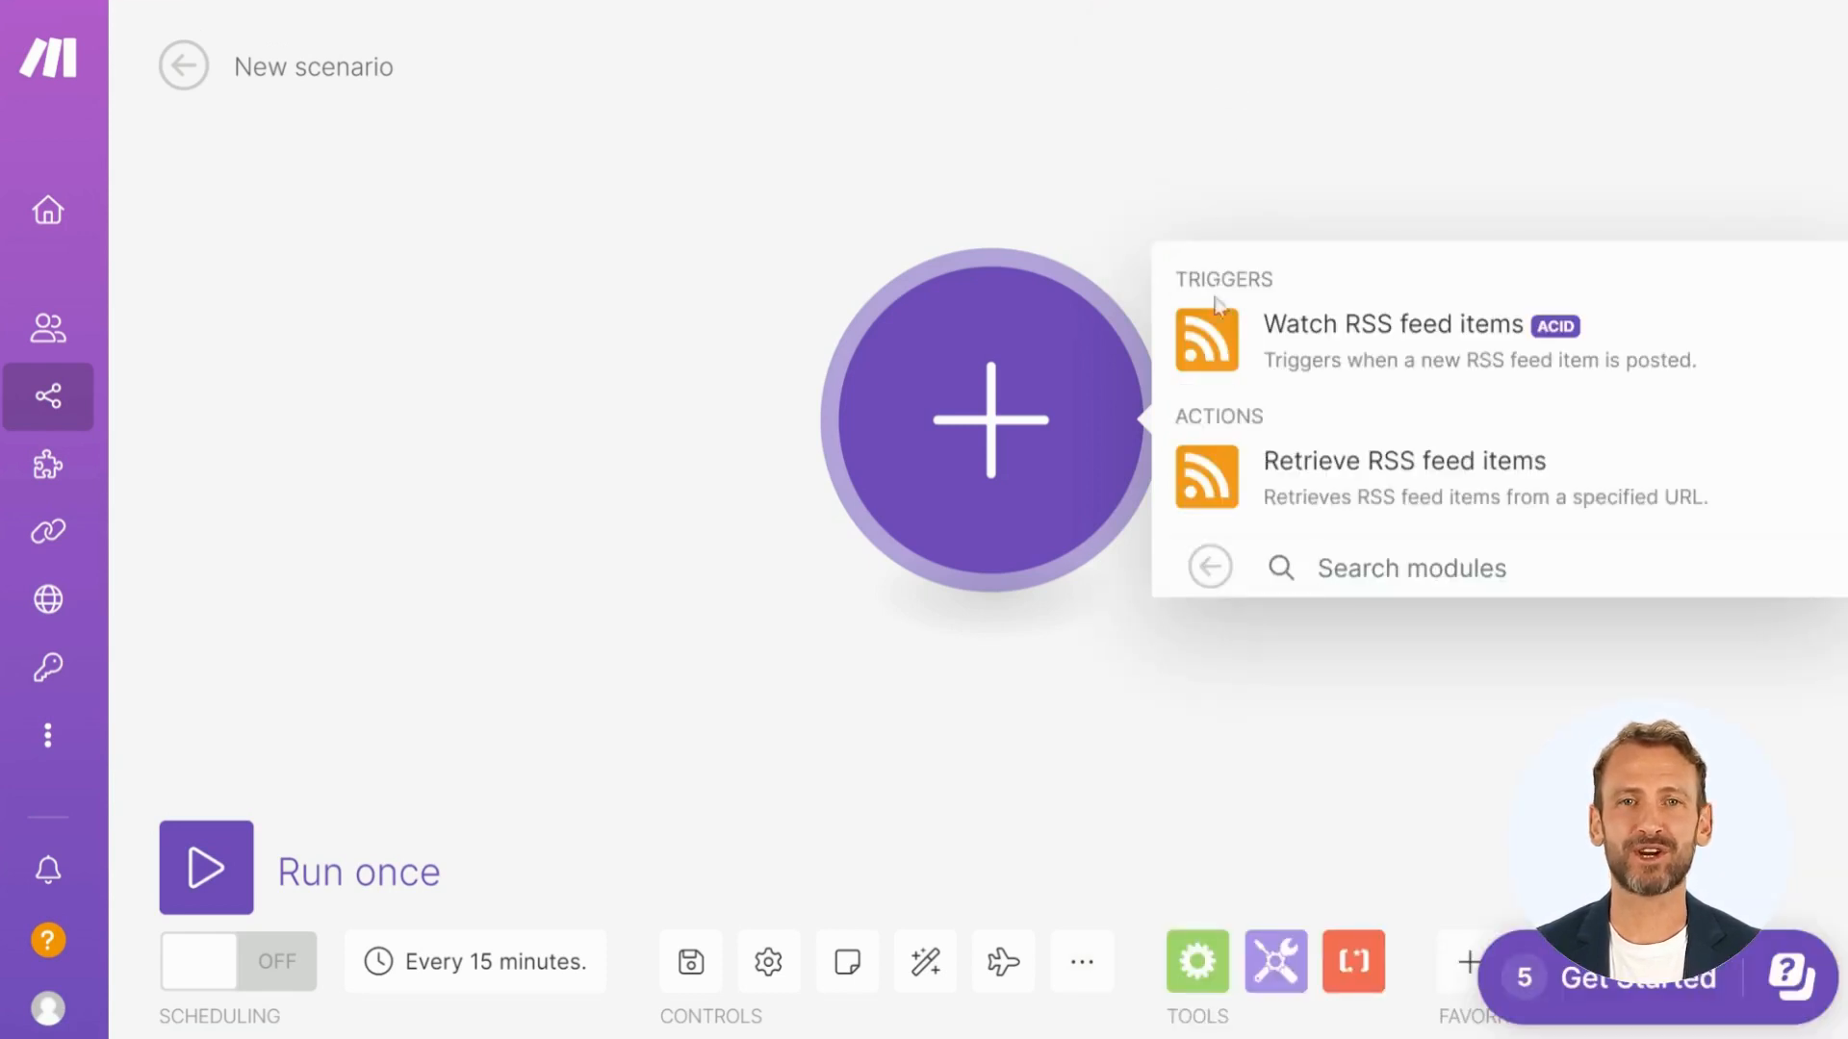
{"action": "left_click", "coordinate": [1217, 356]}
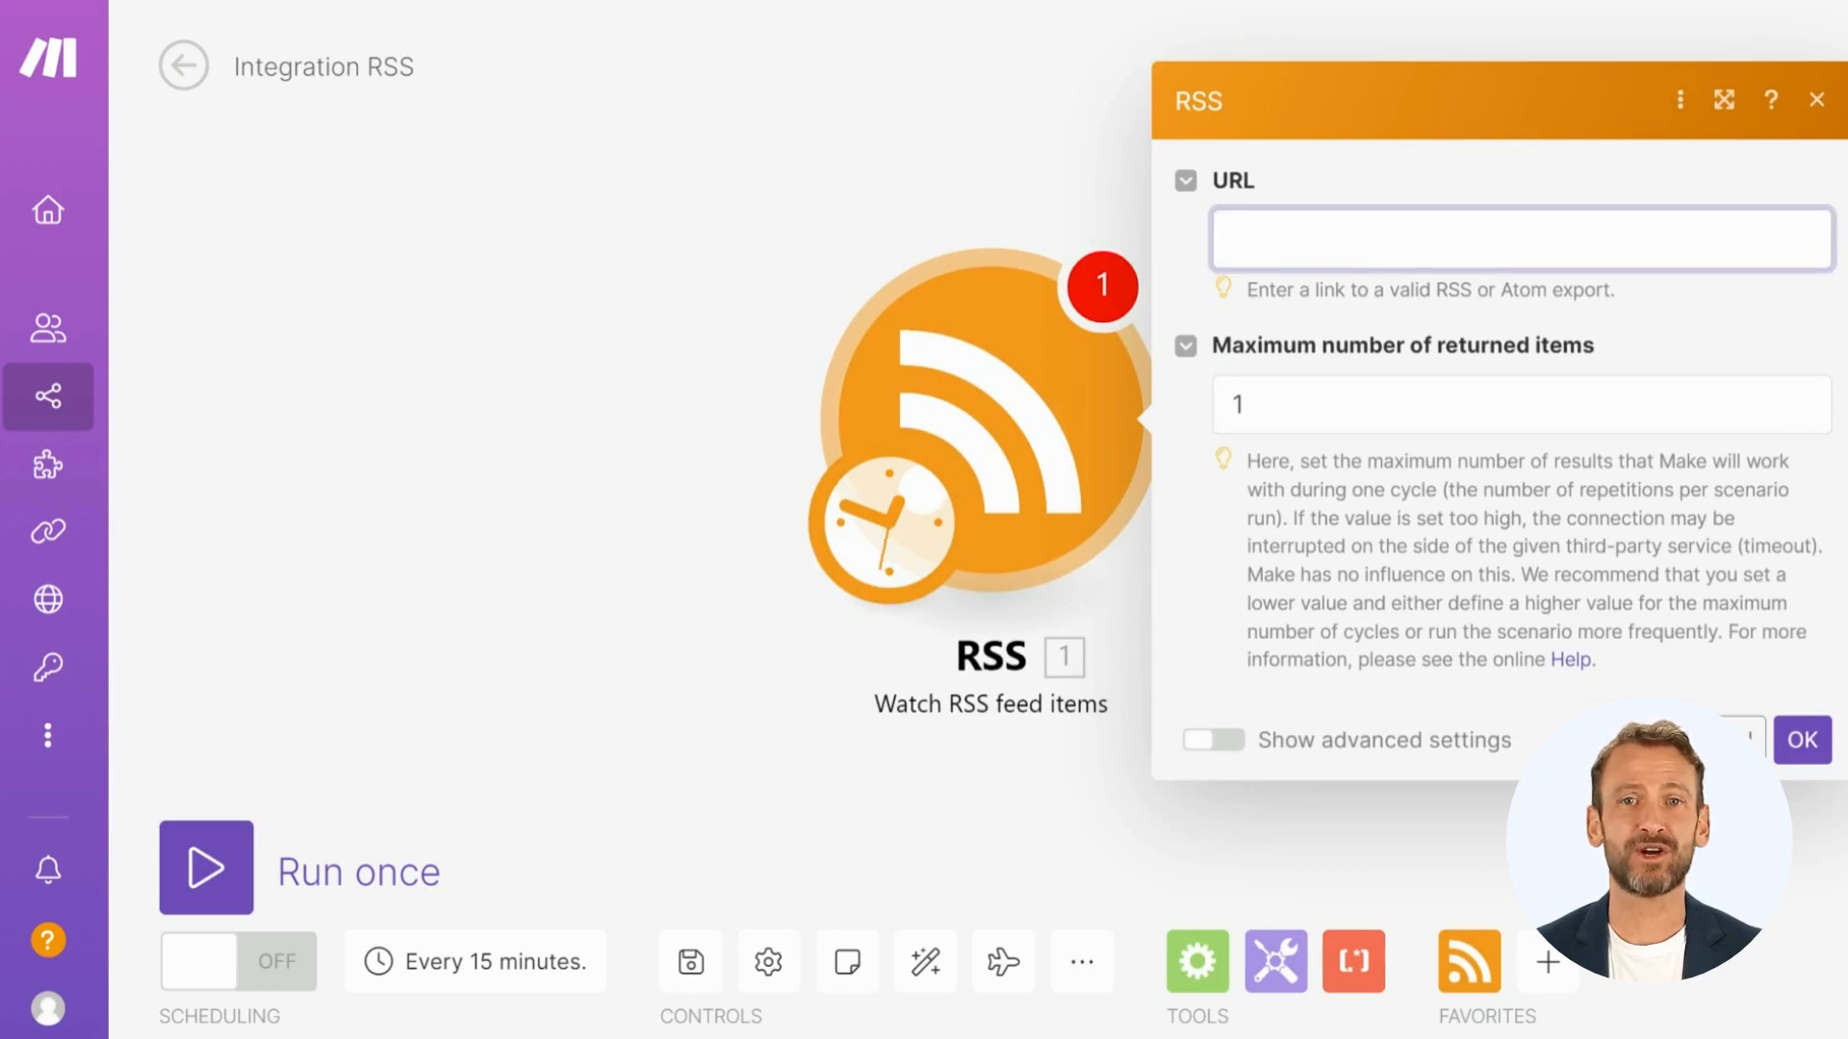
Step: Paste the herokuapp.com feed URL with unit=second and interval=15 into the RSS trigger and start processing from now on
{"action": "key", "text": "ctrl+v"}
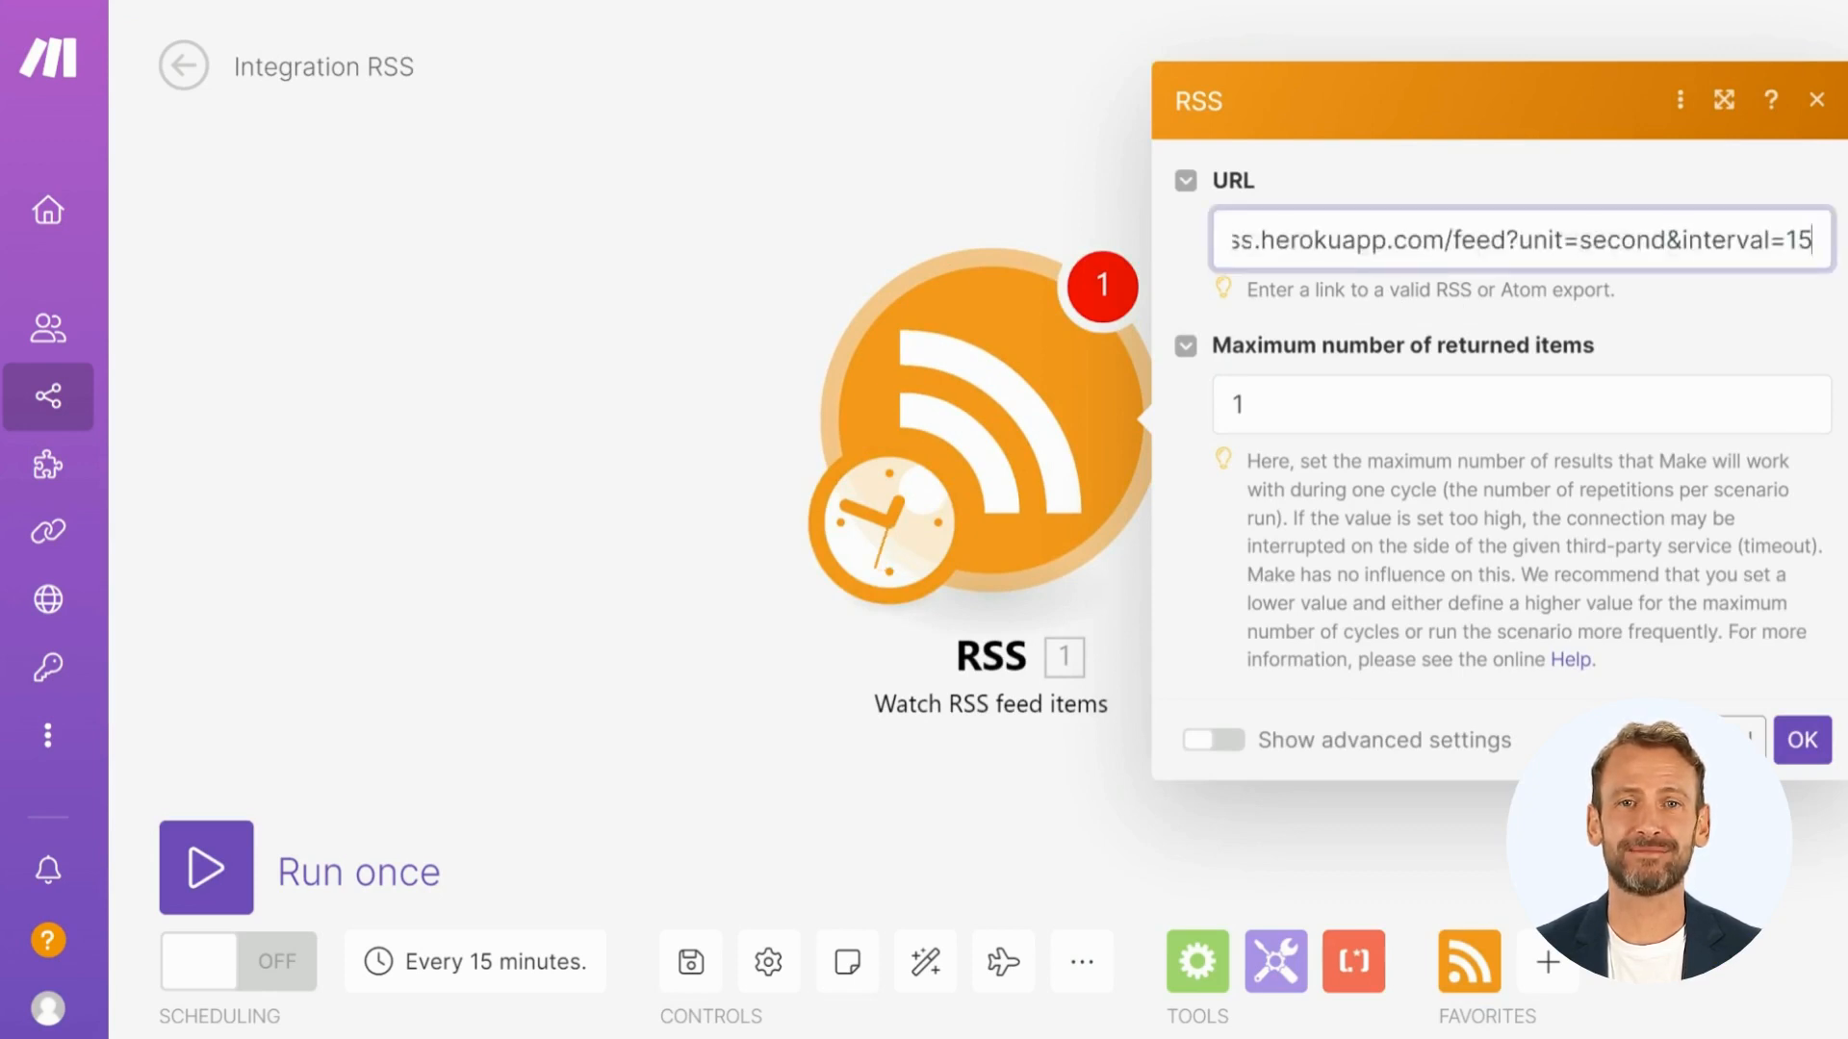
{"action": "left_click", "coordinate": [1798, 751]}
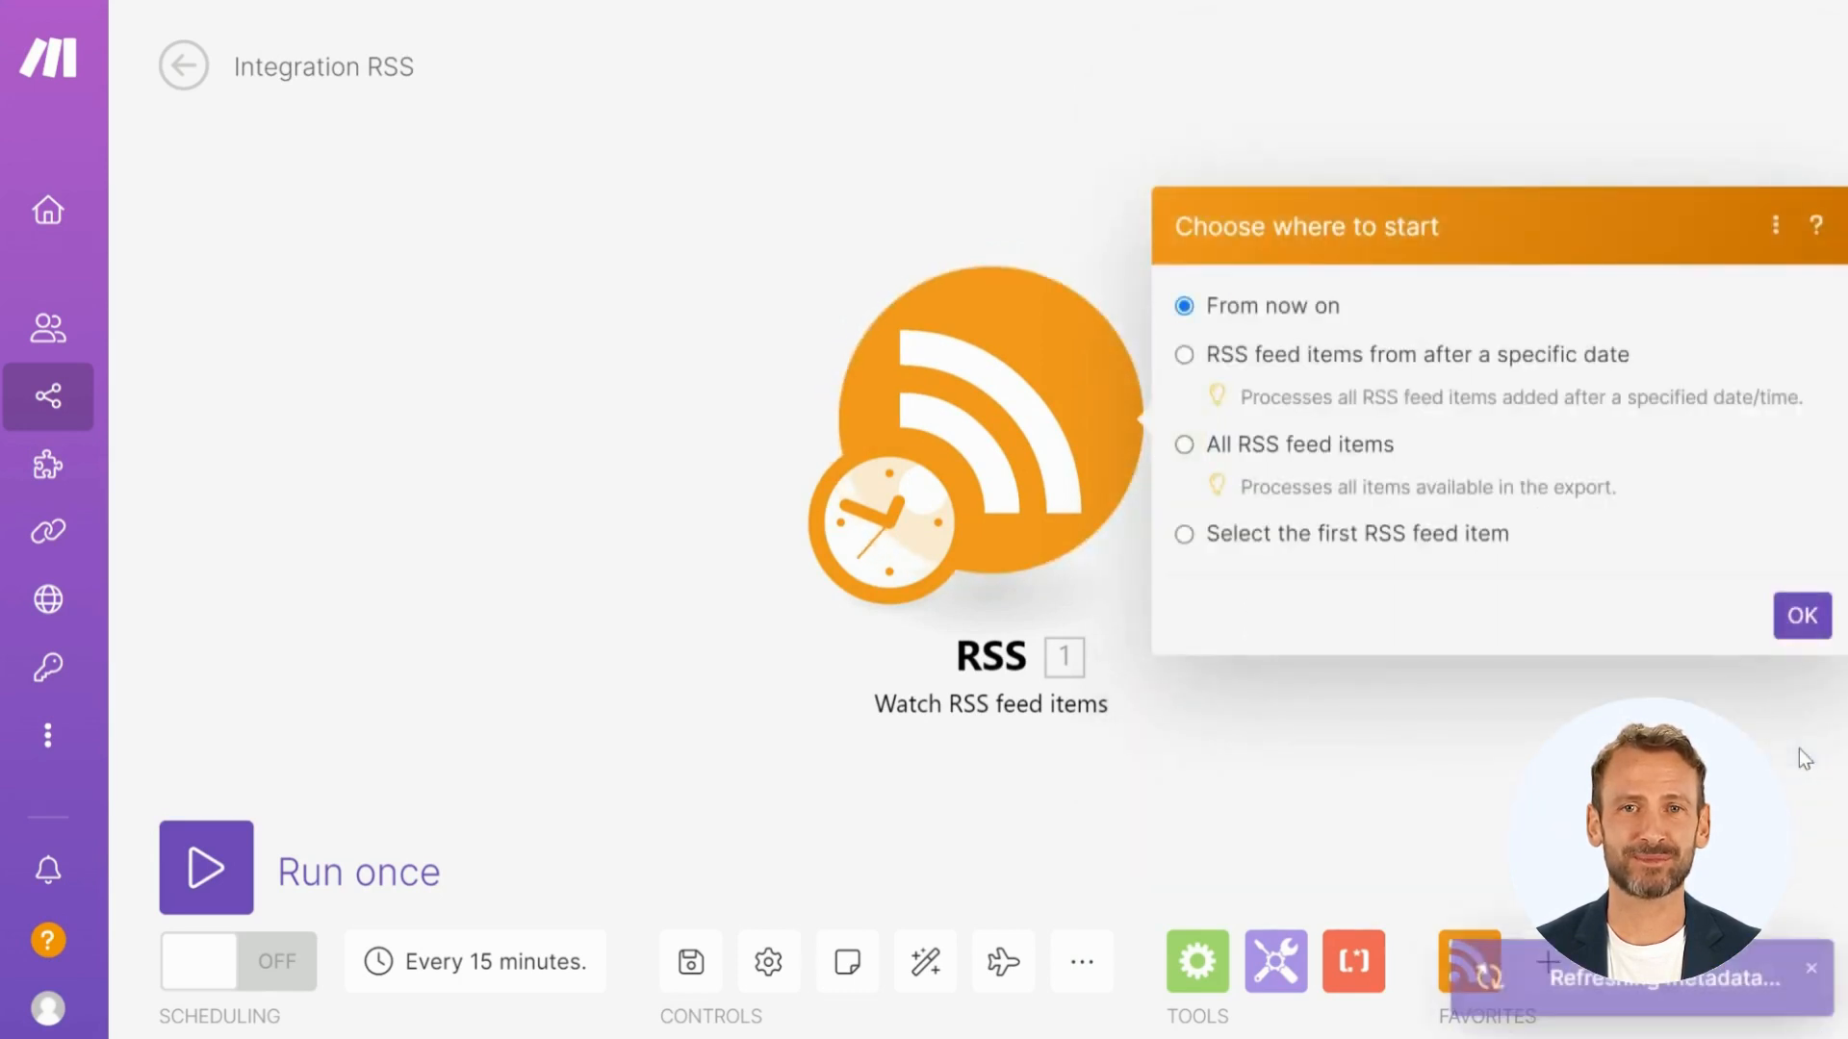
{"action": "left_click", "coordinate": [1798, 637]}
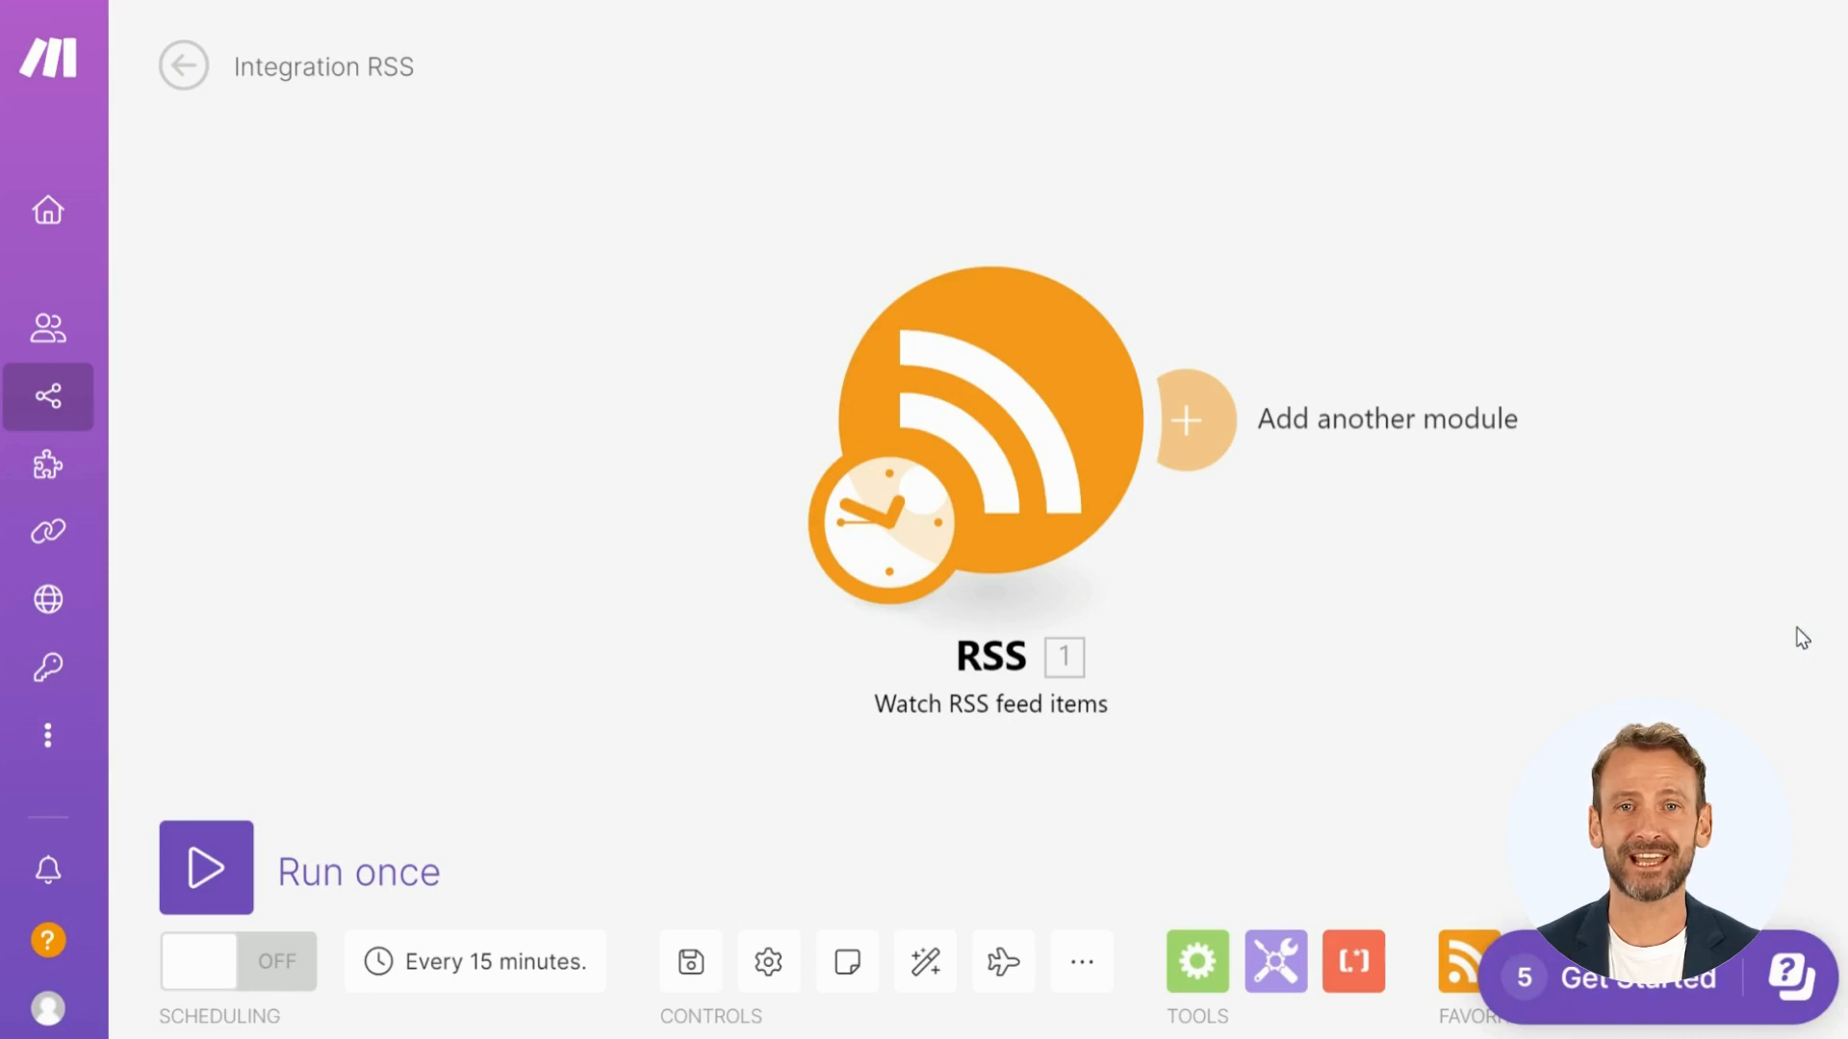
Step: Add a Tabidoo Create a Record module after the RSS trigger and start creating a new connection for it
{"action": "left_click", "coordinate": [1205, 427]}
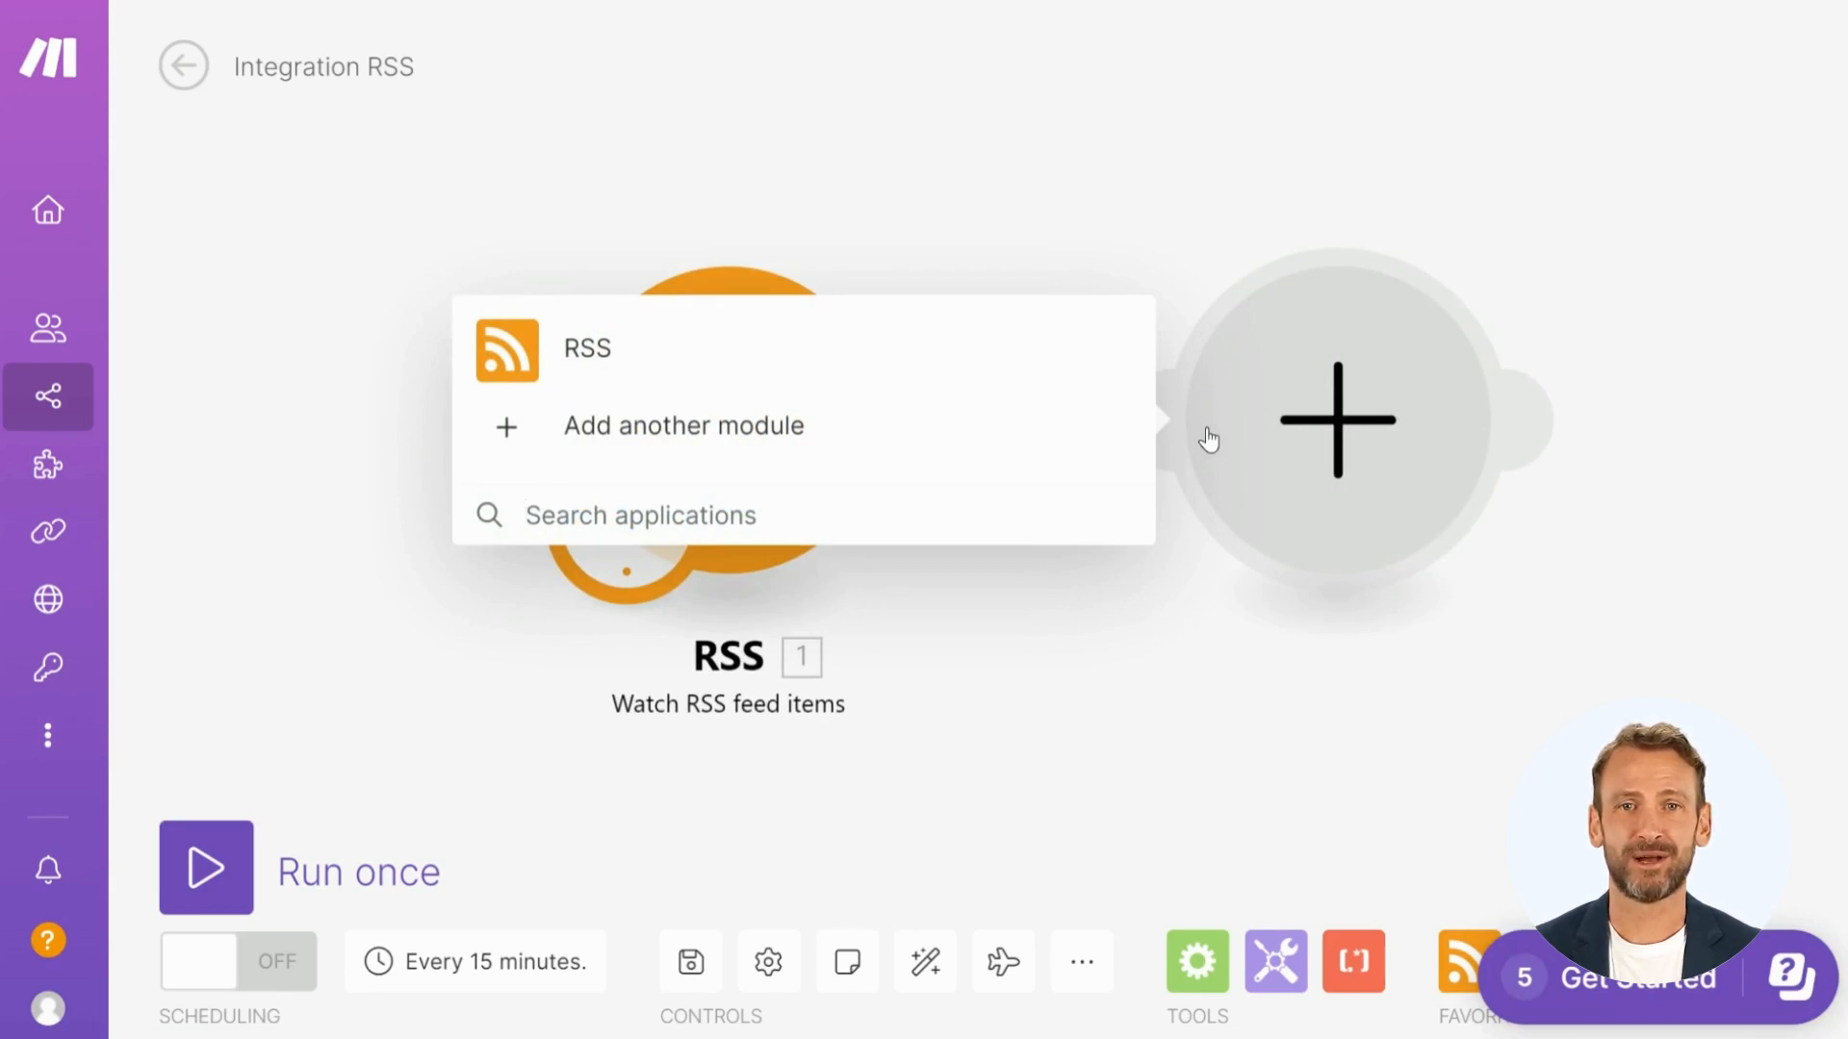
{"action": "type", "text": "tabidoo"}
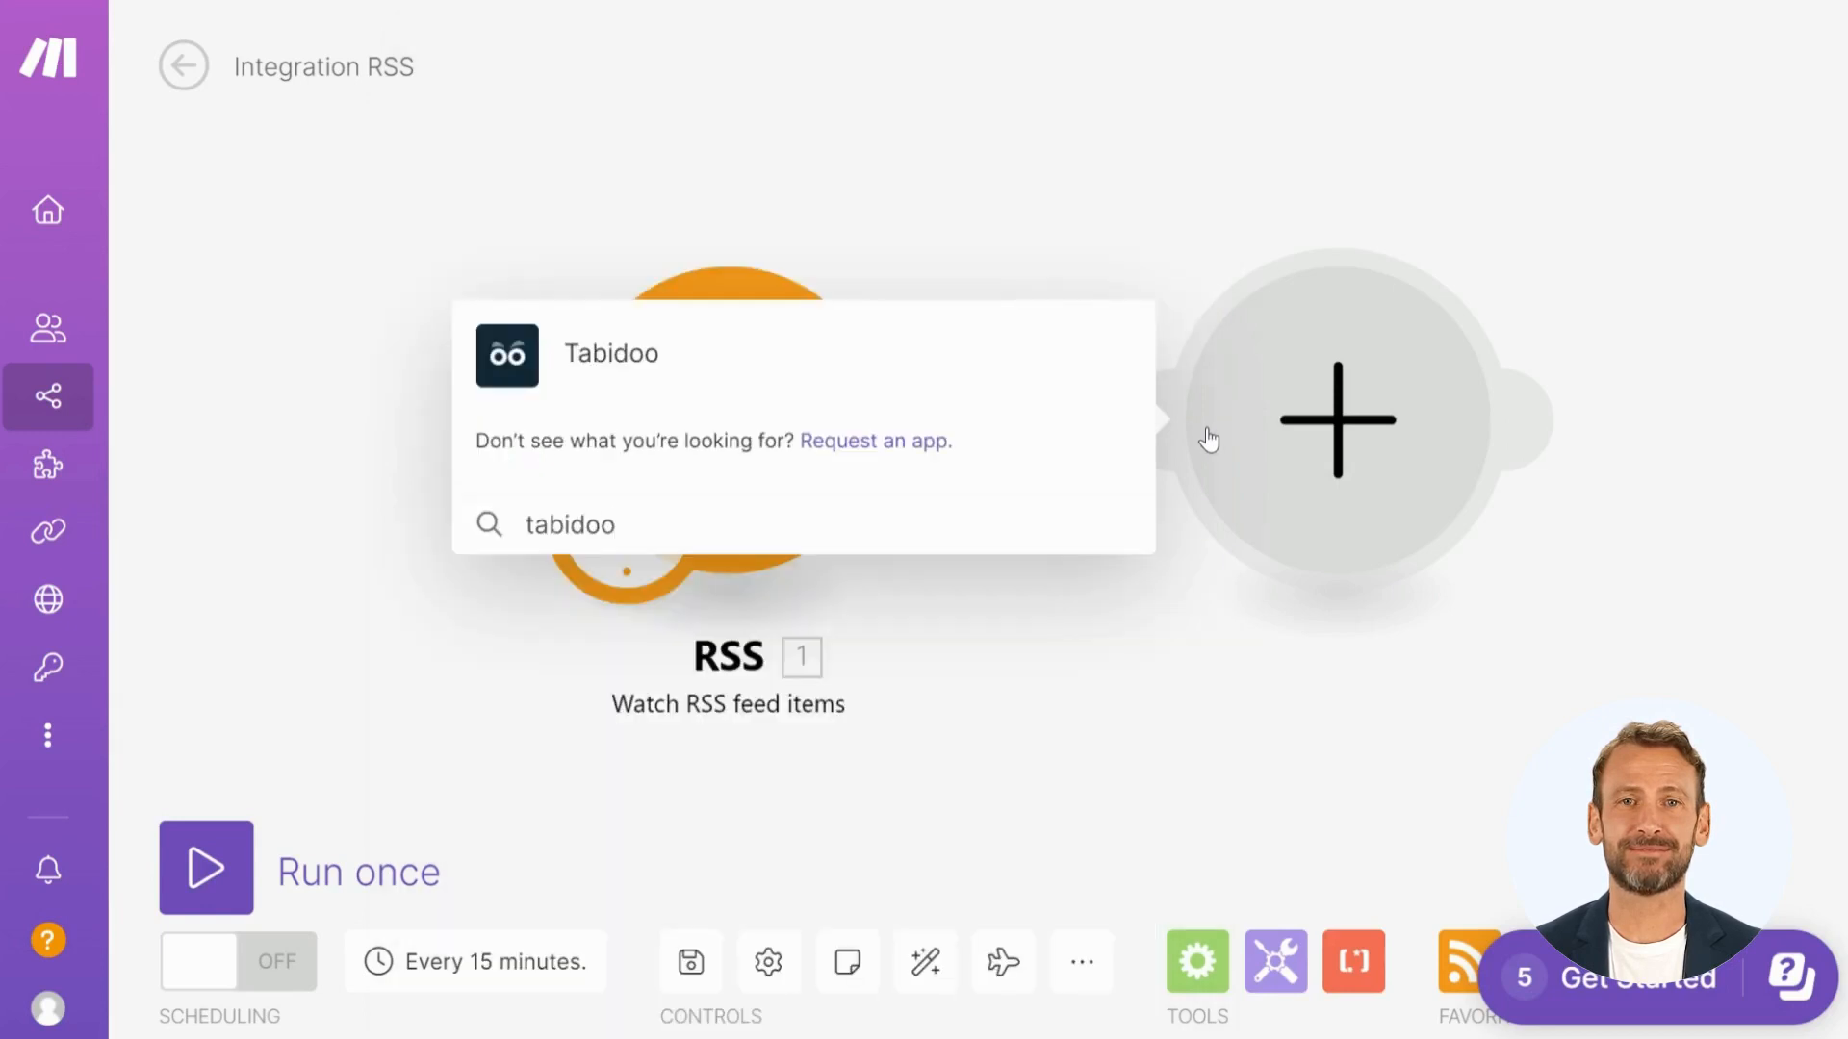
{"action": "left_click", "coordinate": [530, 365]}
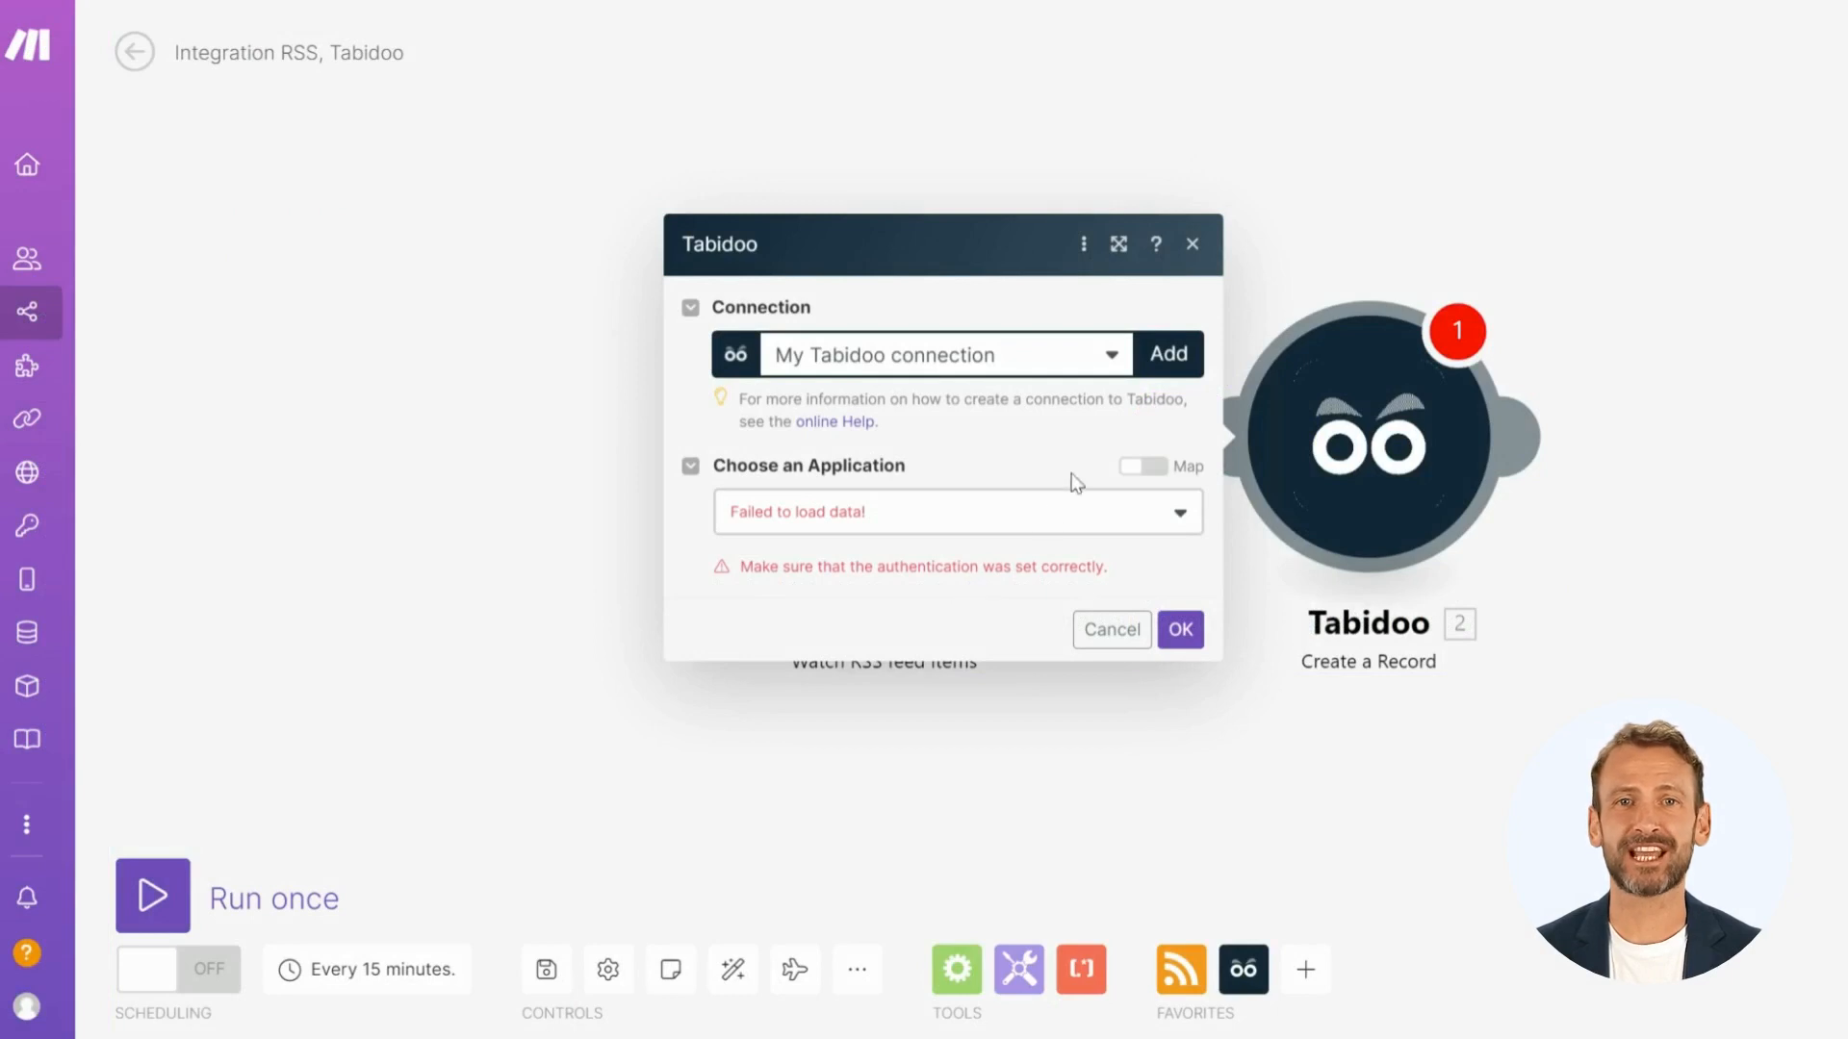
{"action": "left_click", "coordinate": [1169, 355]}
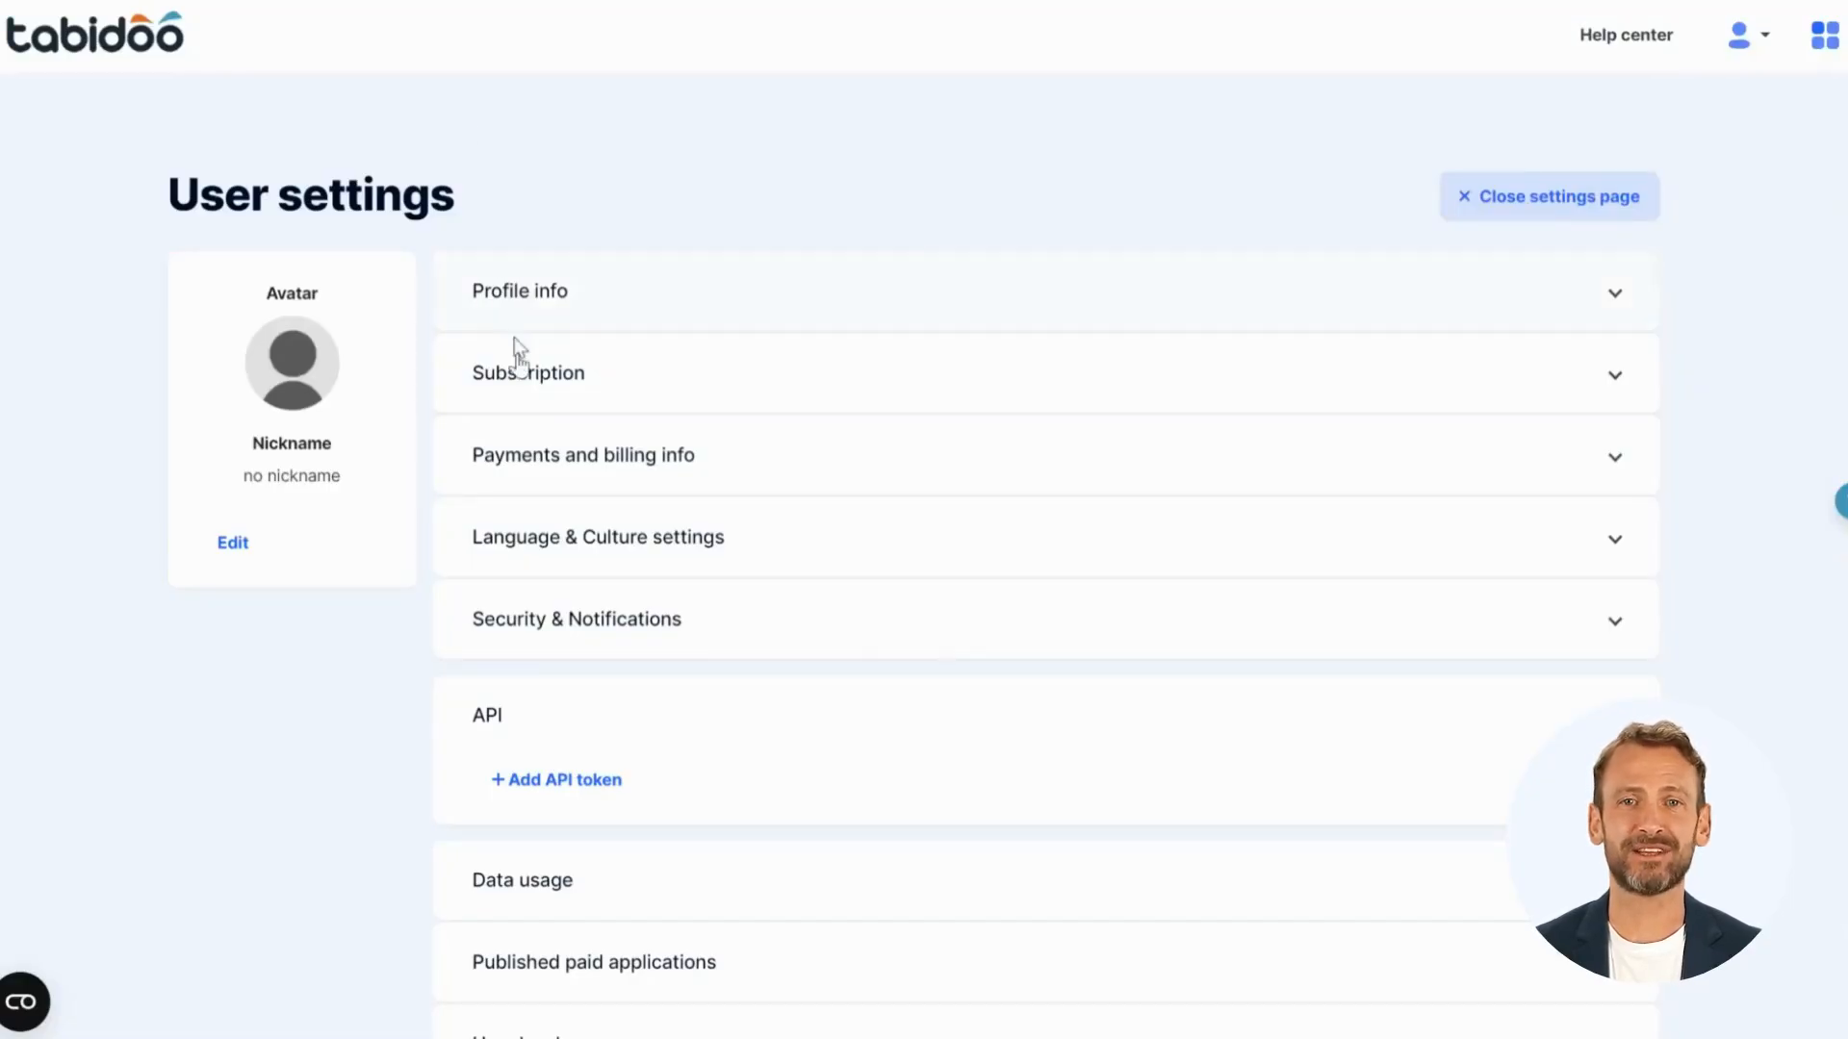
Step: Start a new API token in Tabidoo's user settings, named My make connection and valid to 05/19/2023
{"action": "left_click", "coordinate": [551, 781]}
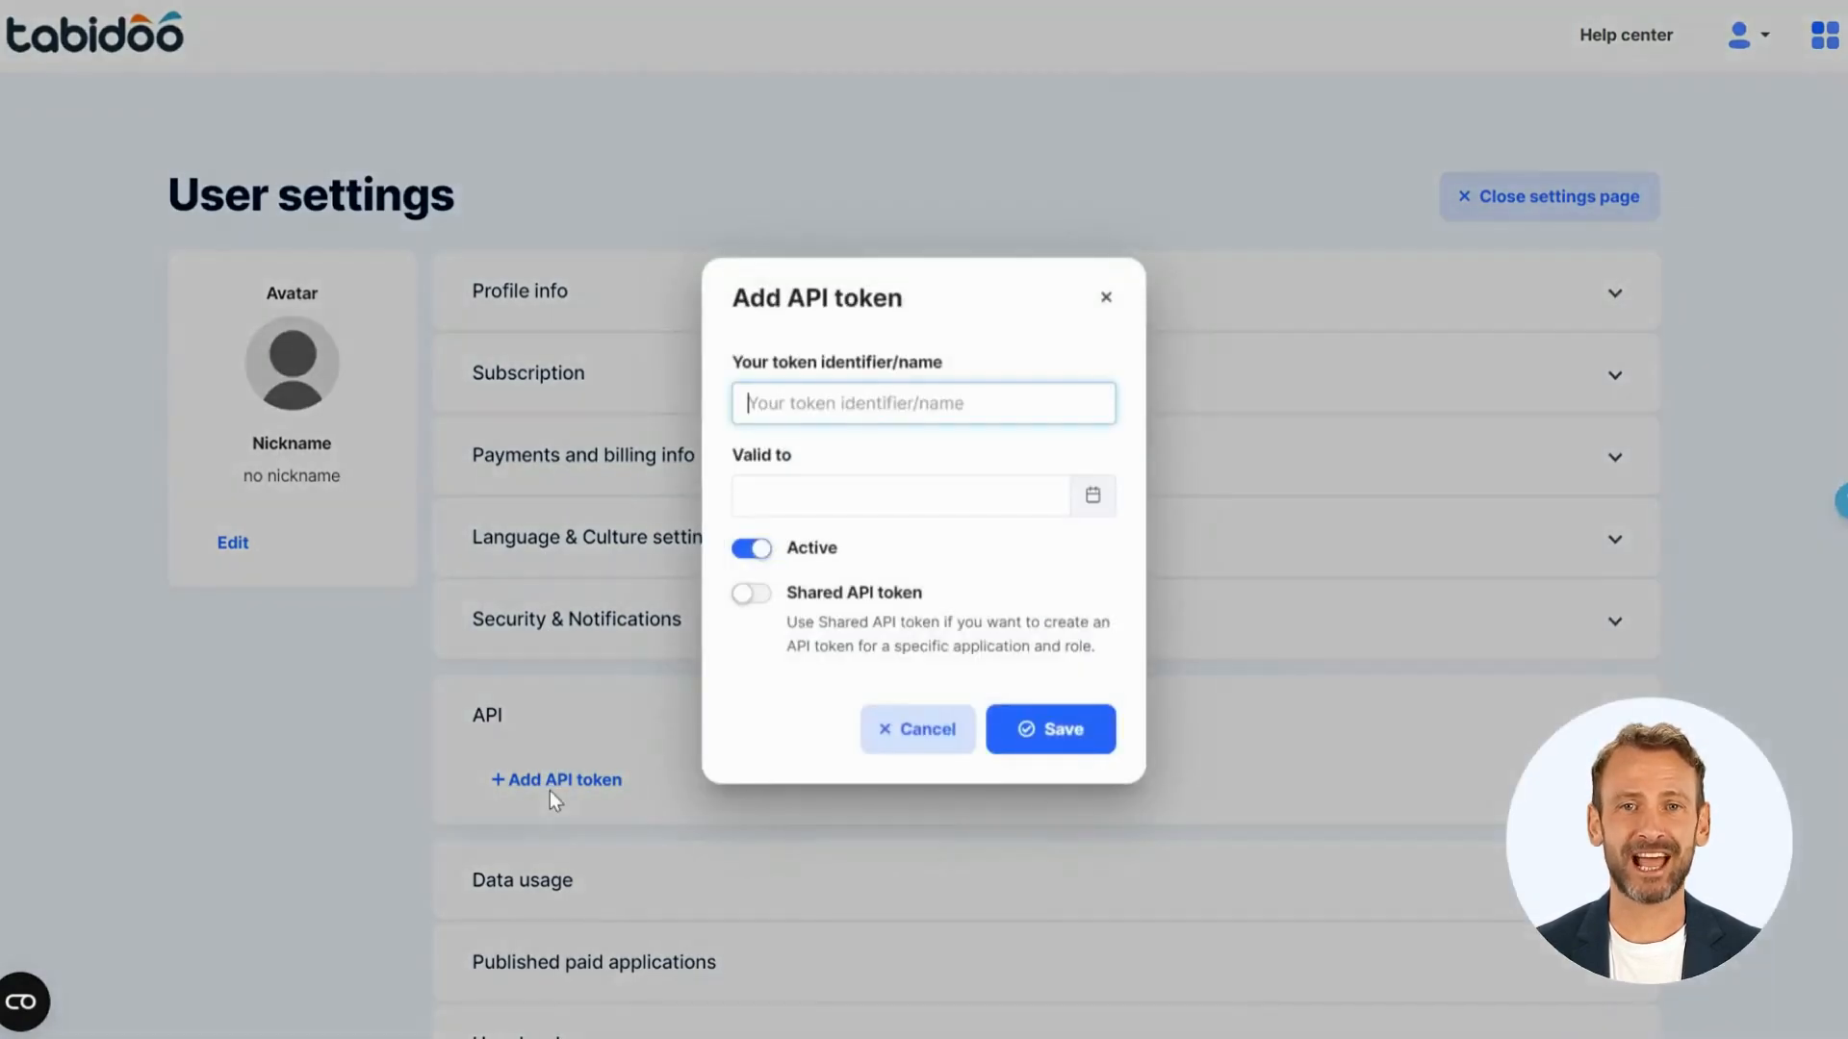
{"action": "type", "text": "M"}
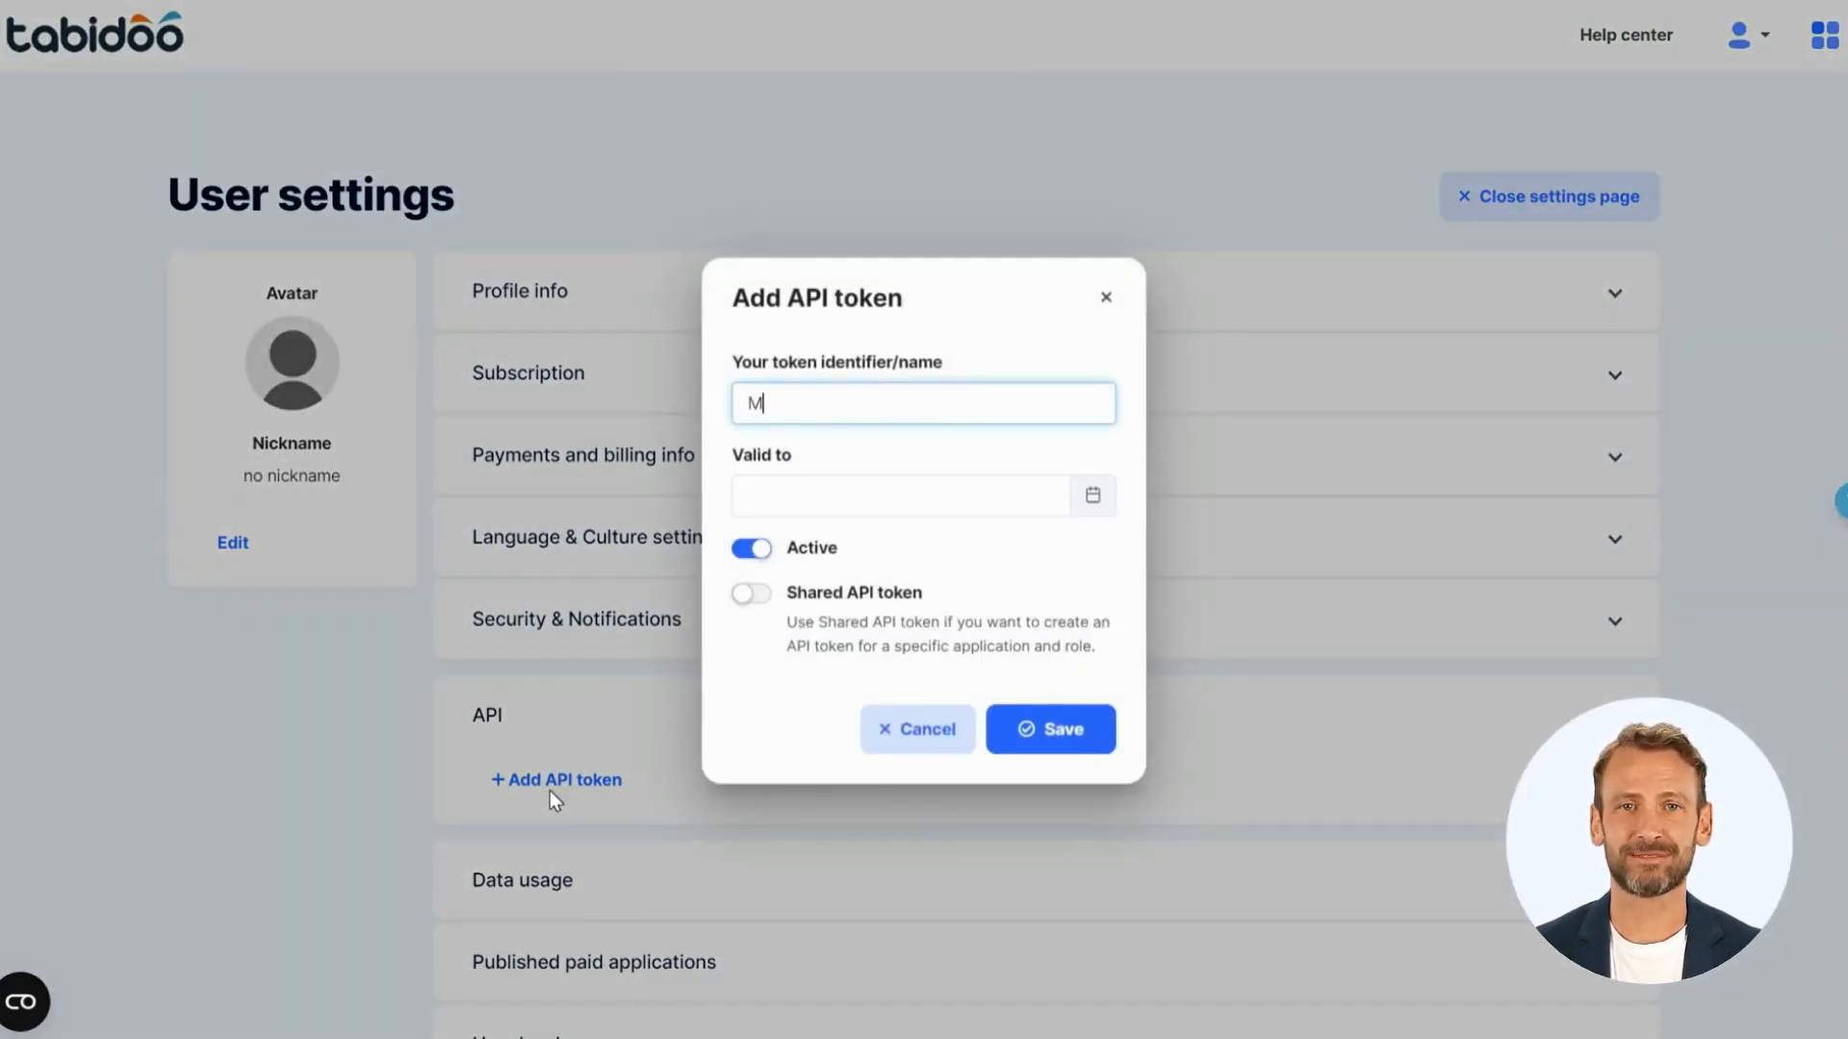
{"action": "type", "text": "y make c"}
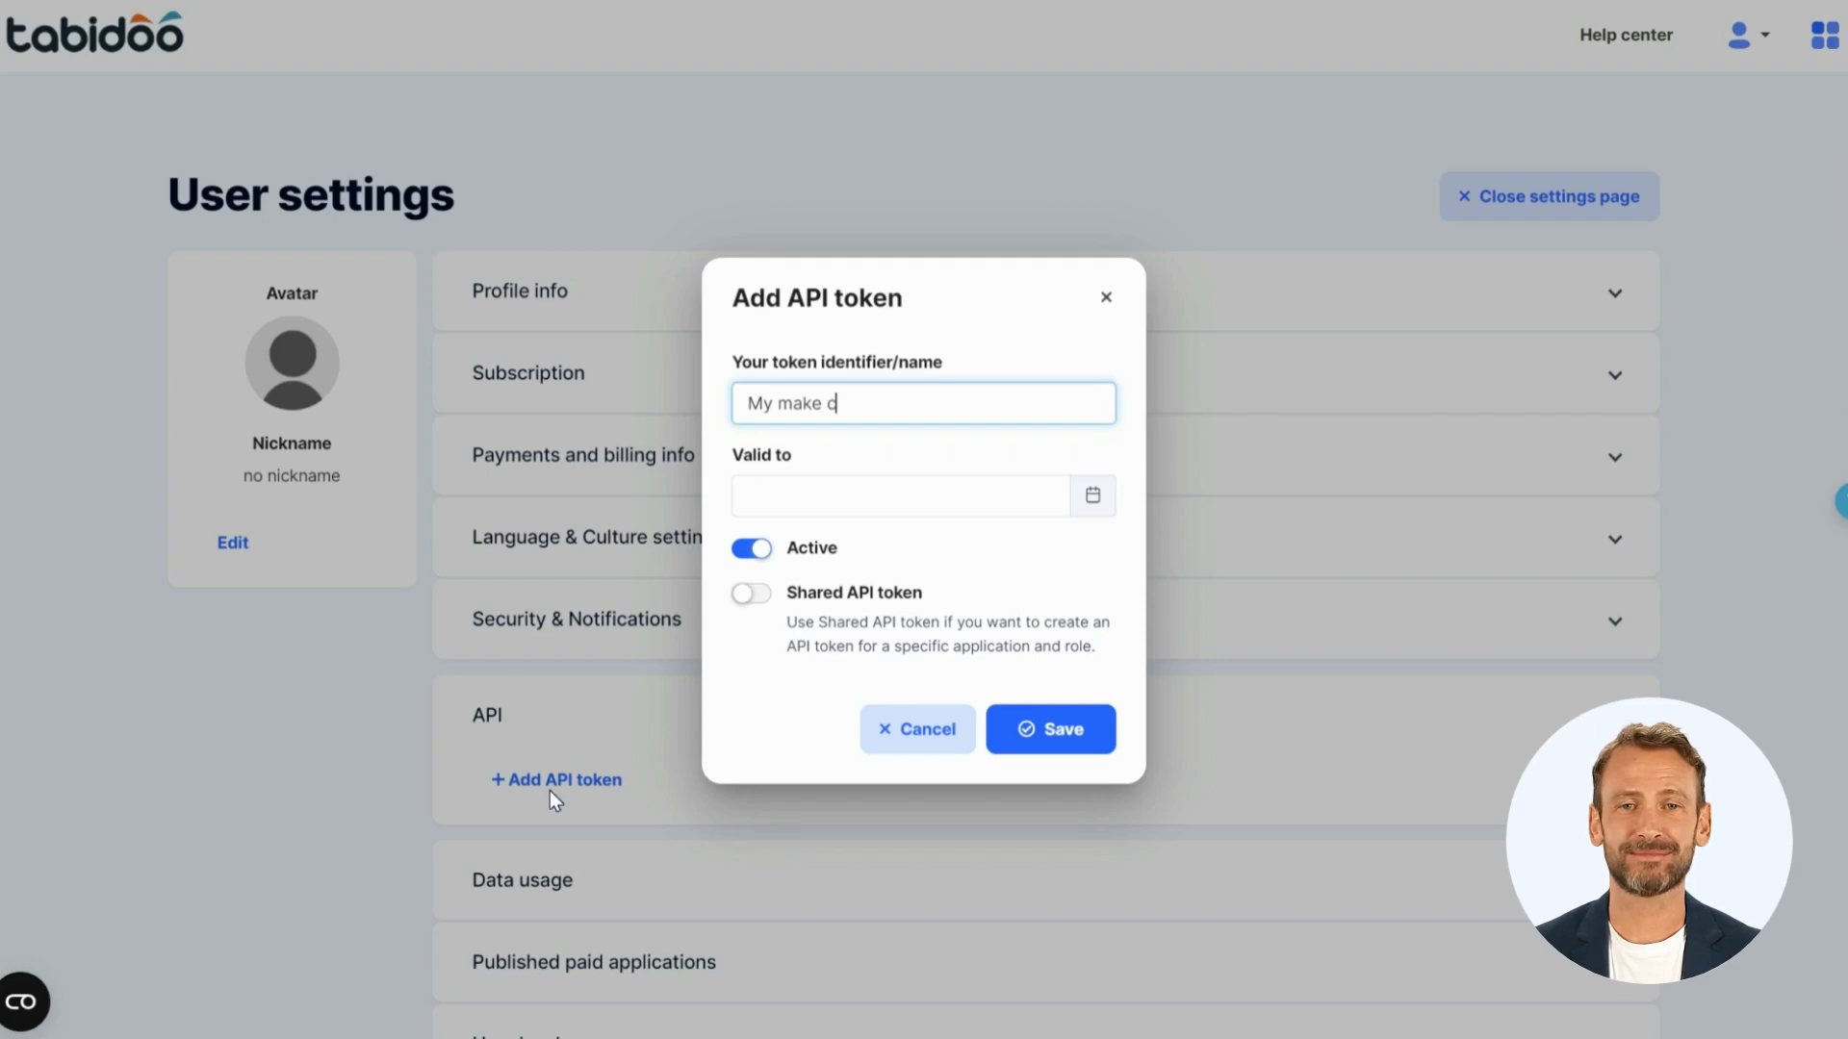
{"action": "type", "text": "onnection"}
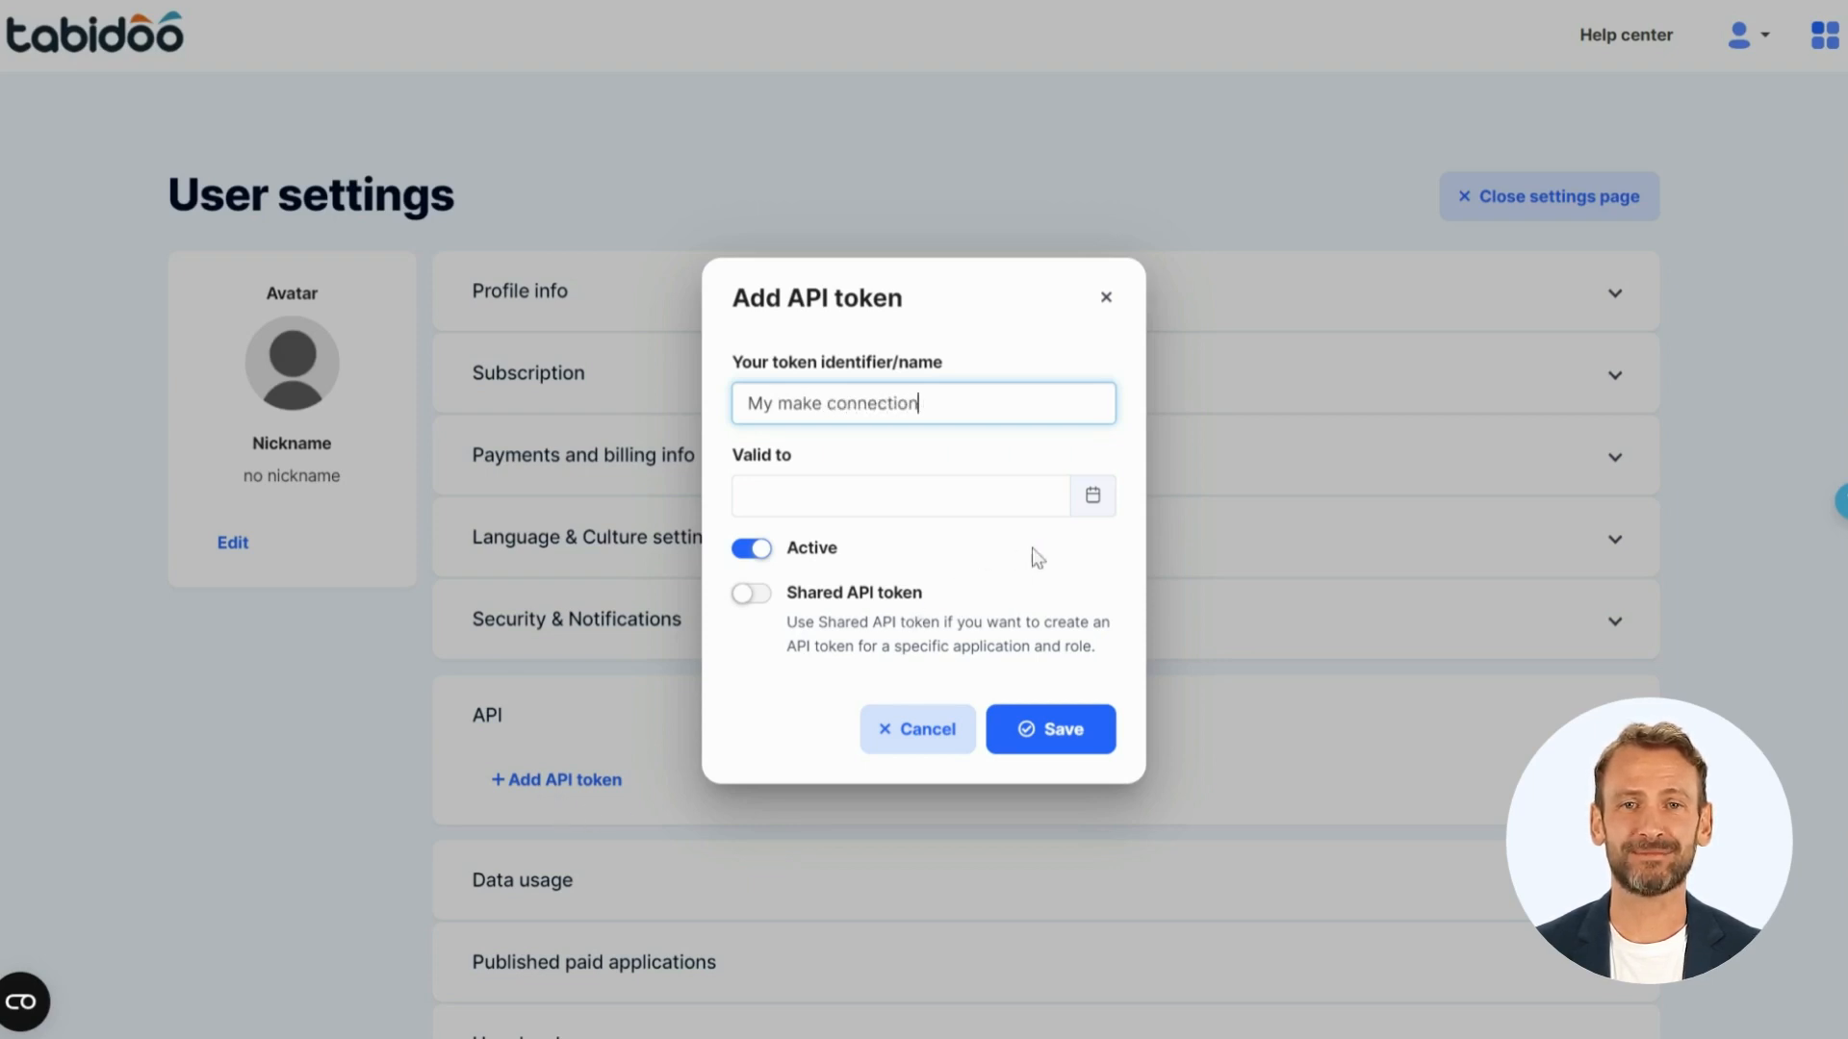
{"action": "left_click", "coordinate": [1090, 510]}
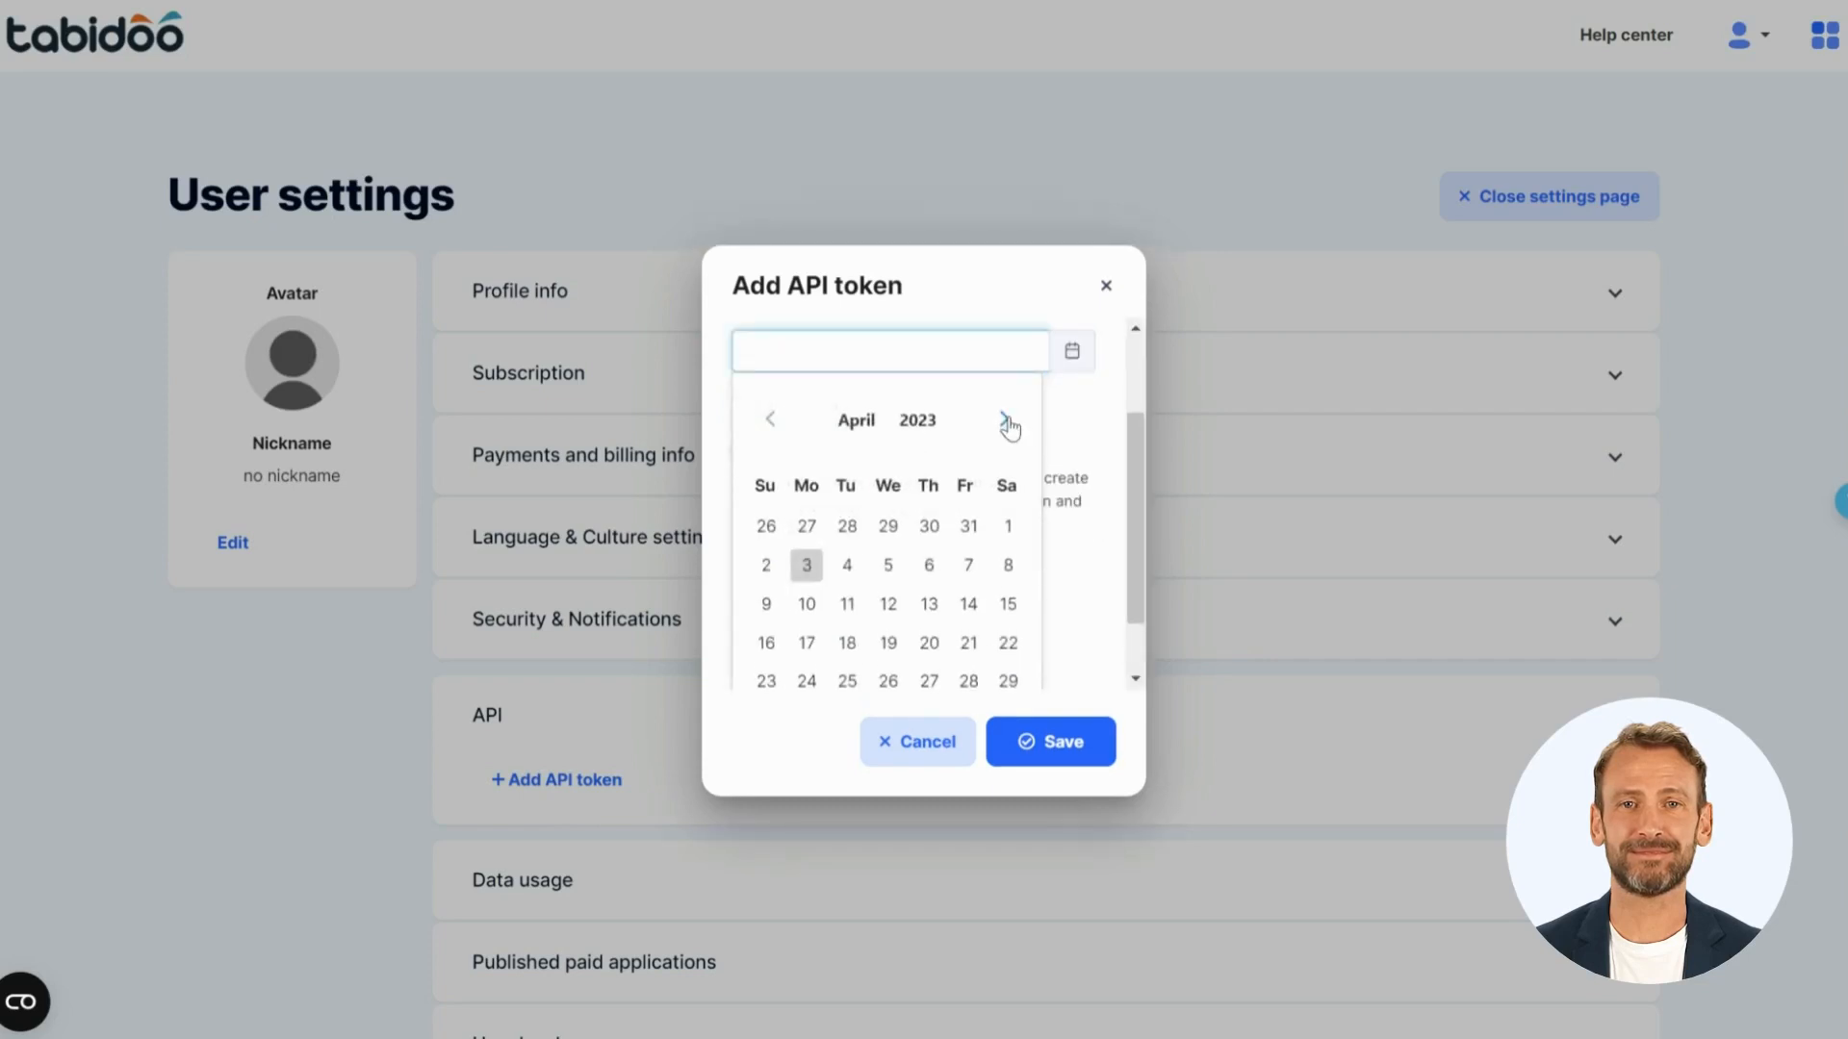
{"action": "left_click", "coordinate": [1006, 420]}
{"action": "left_click", "coordinate": [968, 604]}
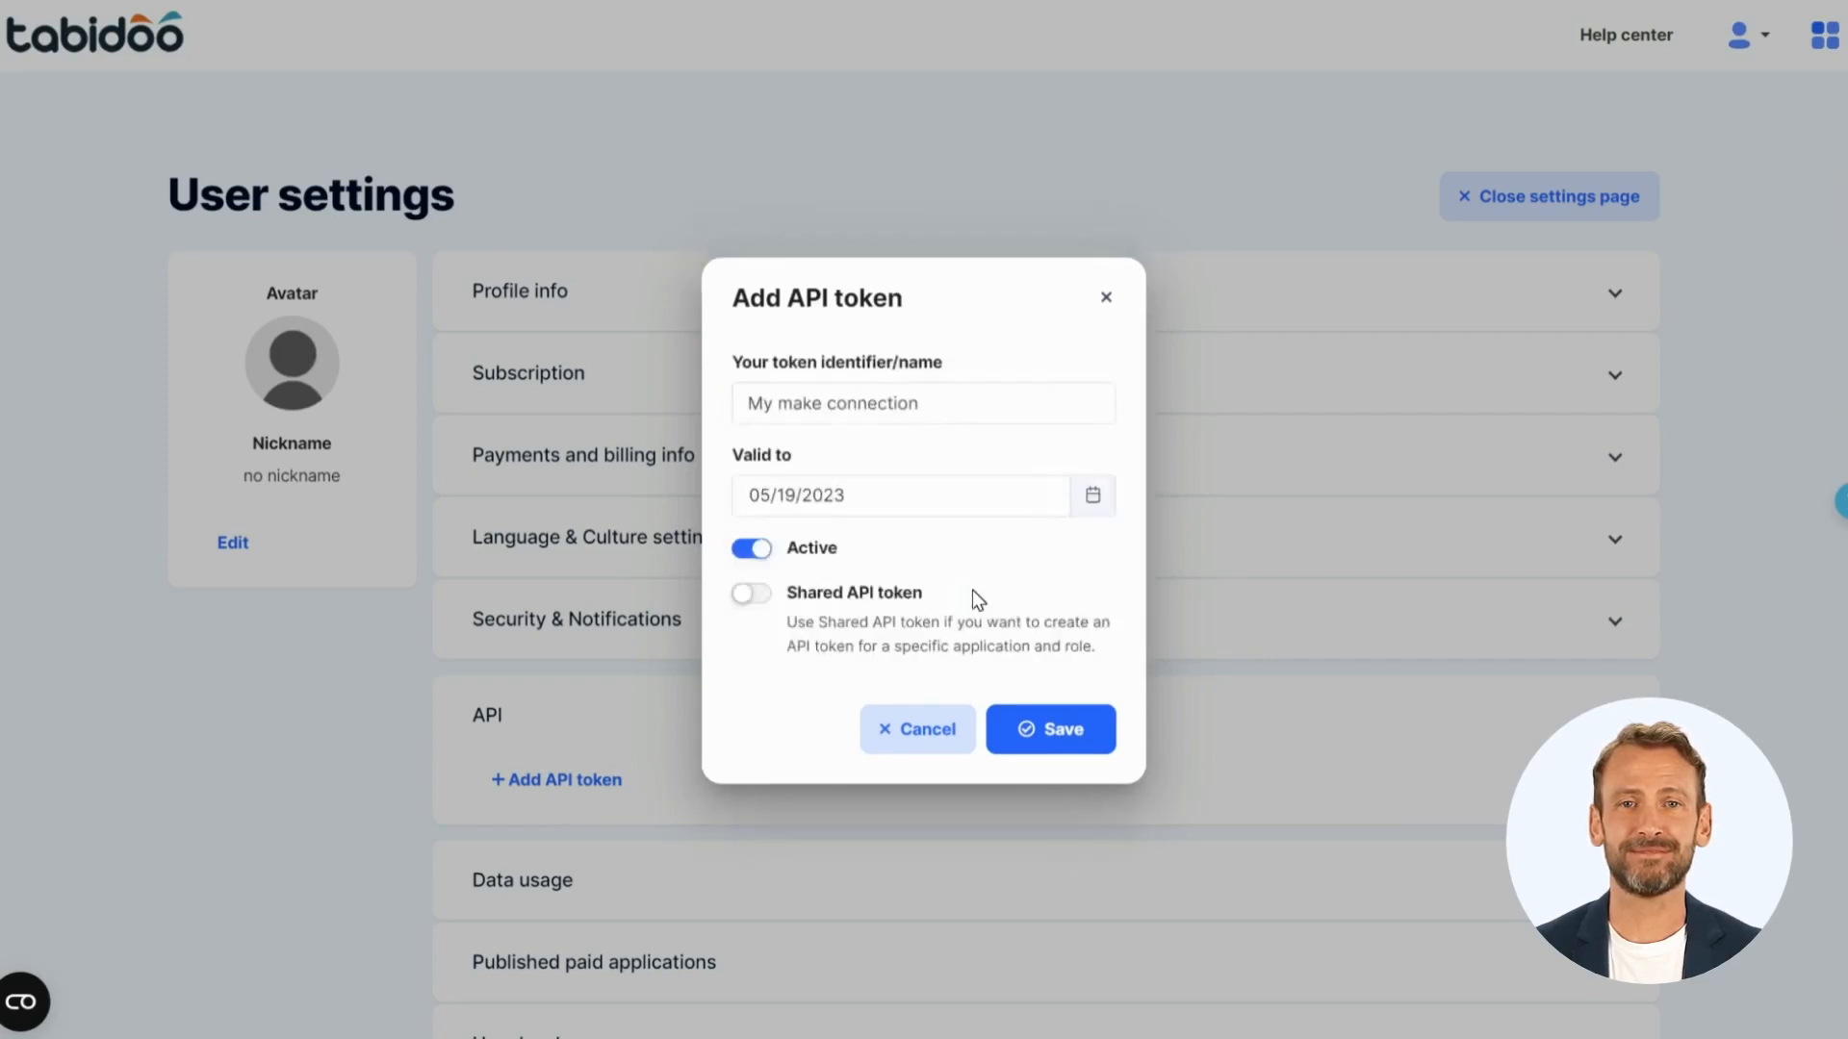
Step: Make the token a shared API token for the RSS Feed application with the User (system) role and save it
{"action": "left_click", "coordinate": [762, 597]}
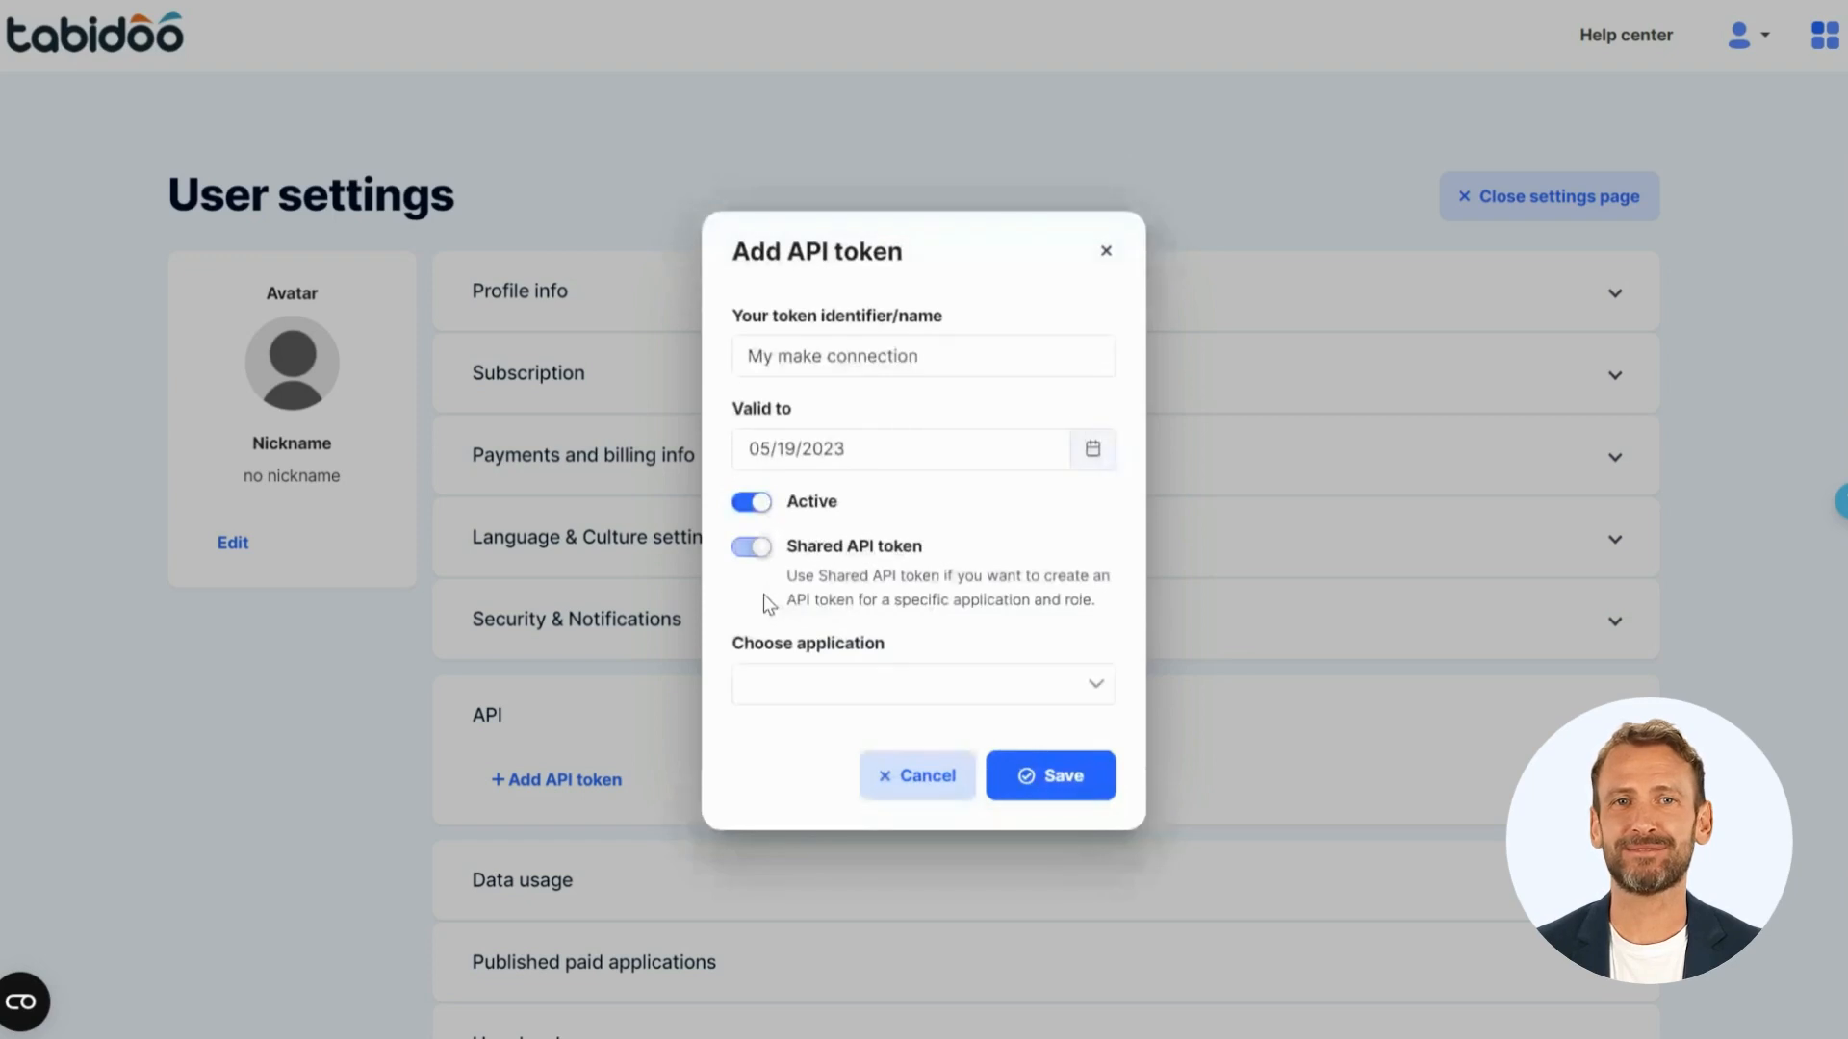
{"action": "left_click", "coordinate": [802, 684]}
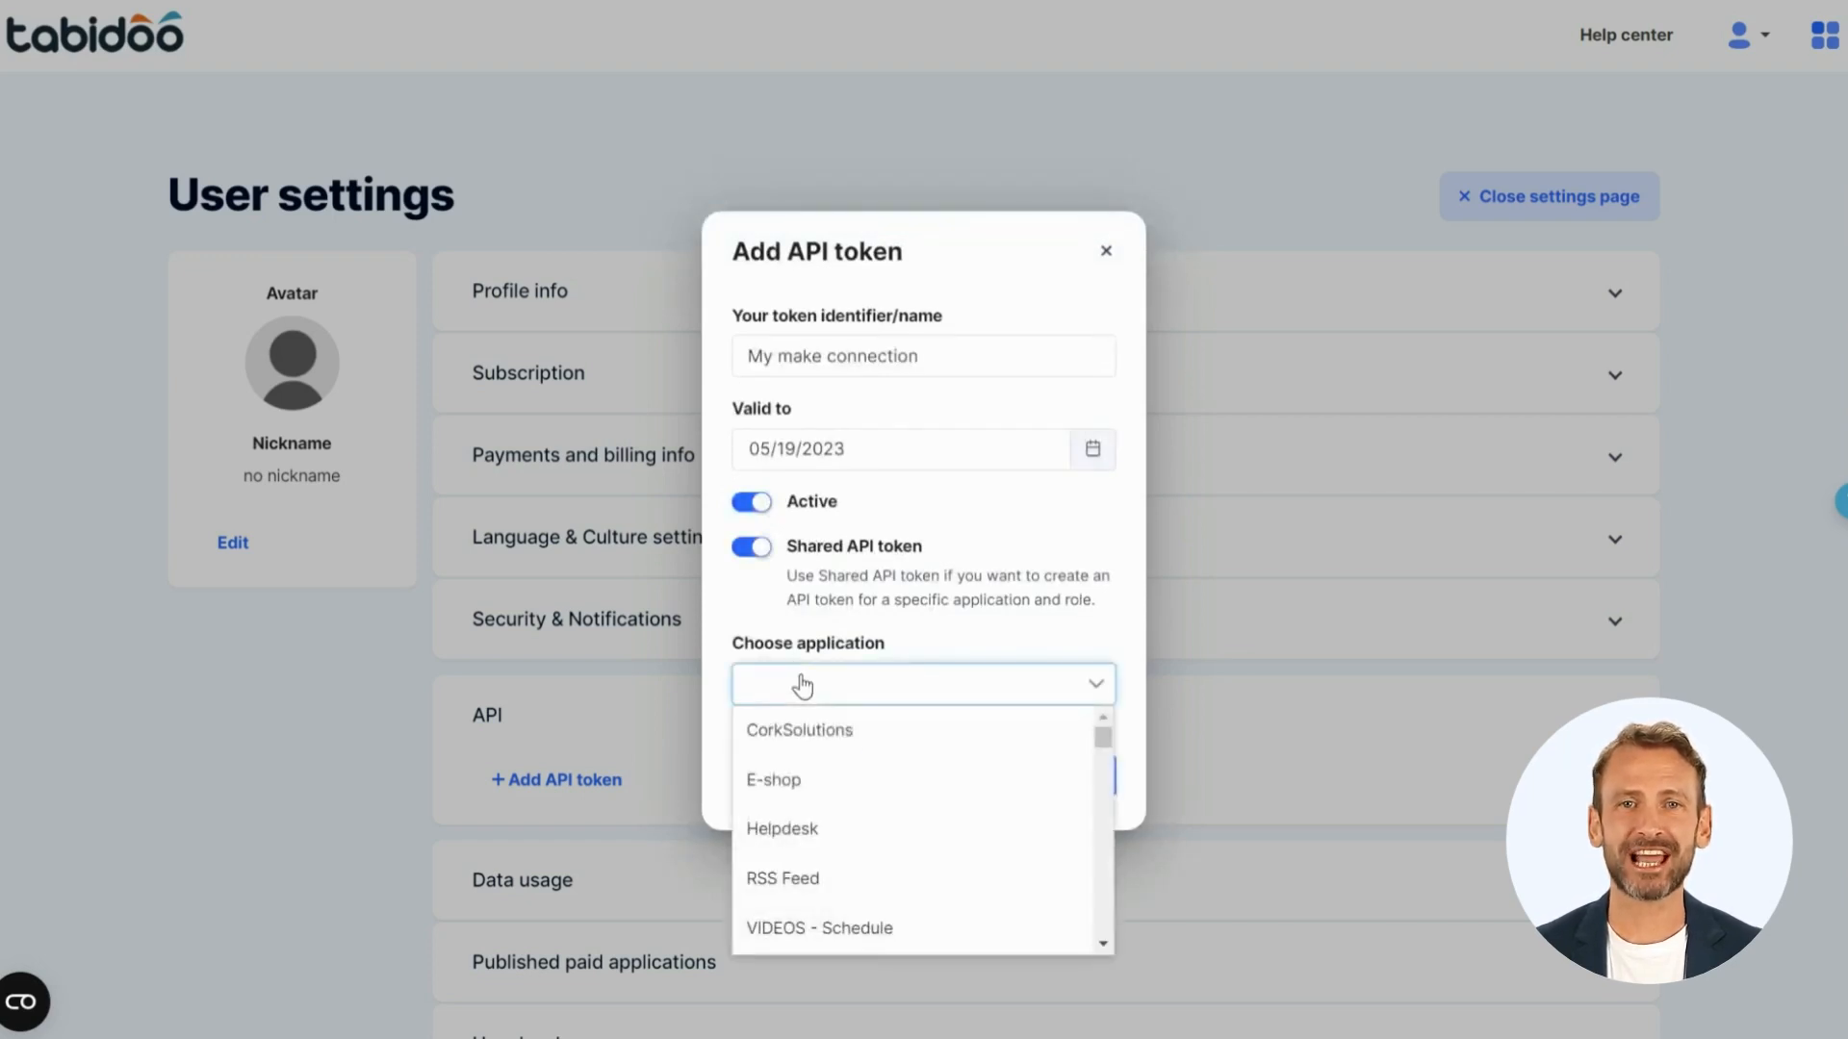
{"action": "left_click", "coordinate": [801, 878]}
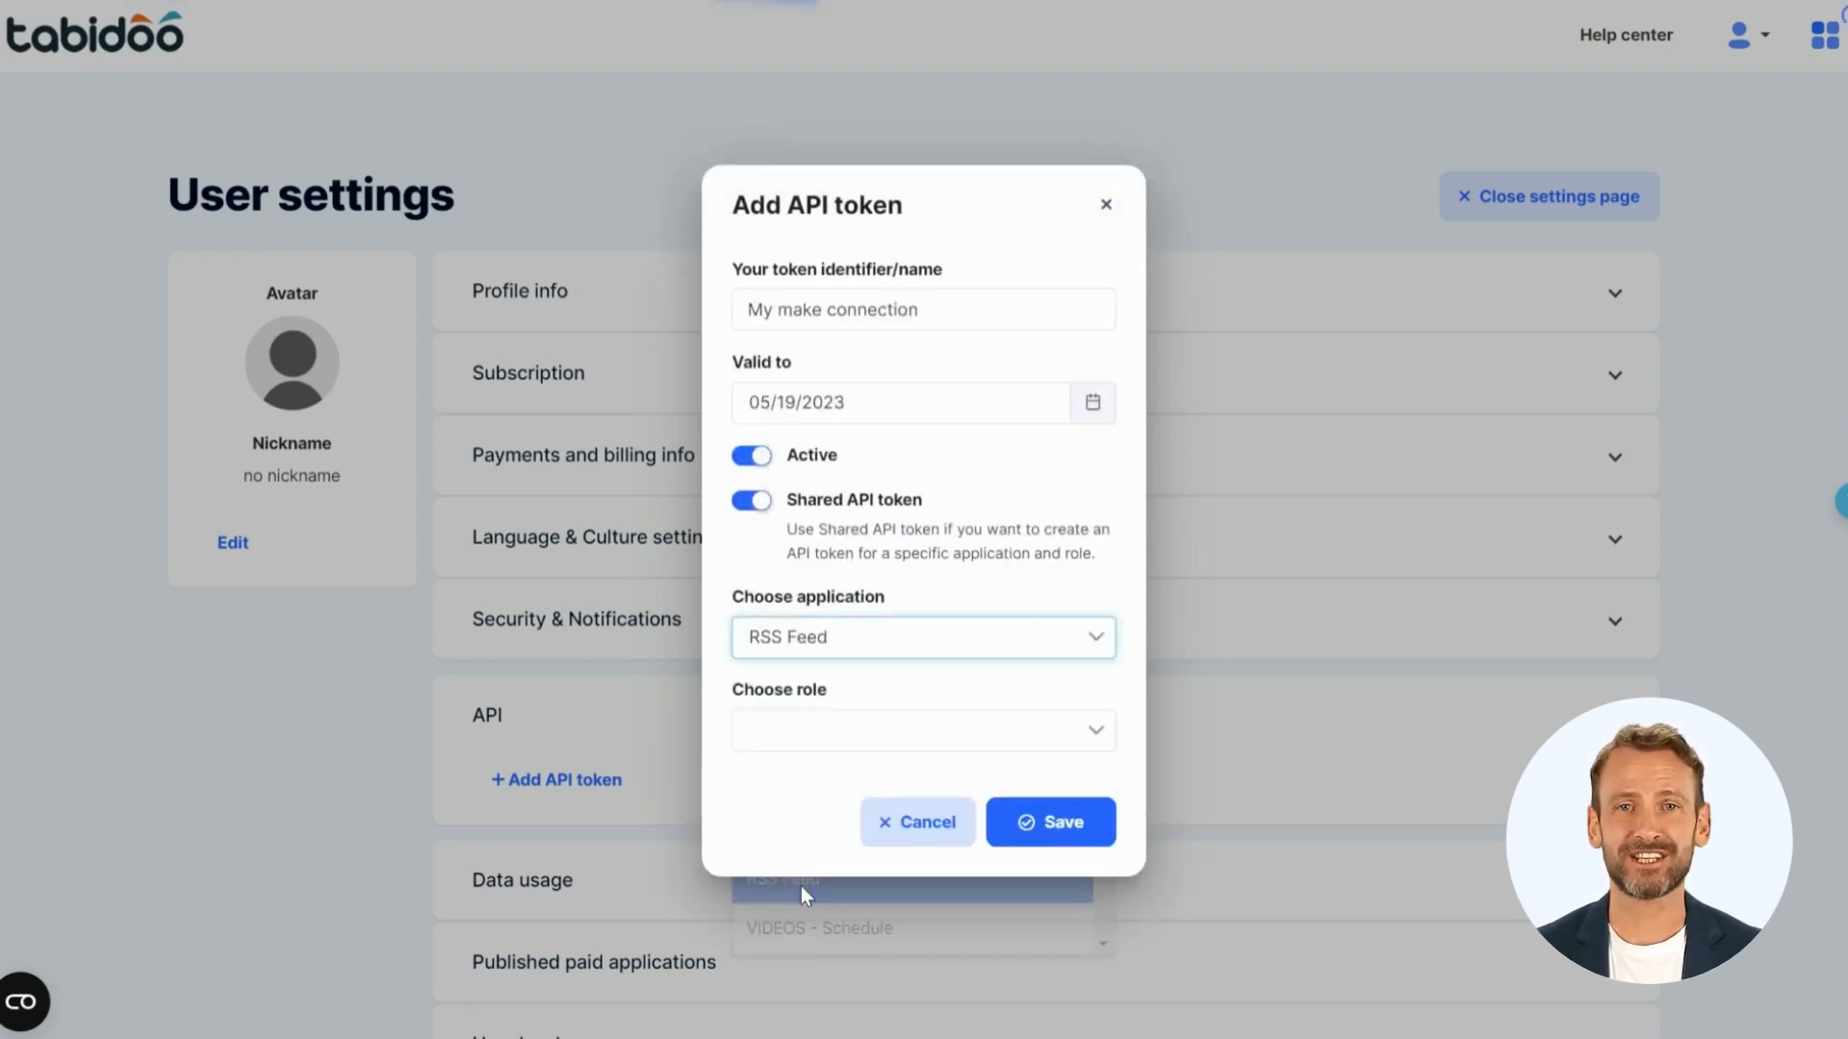
{"action": "left_click", "coordinate": [806, 738]}
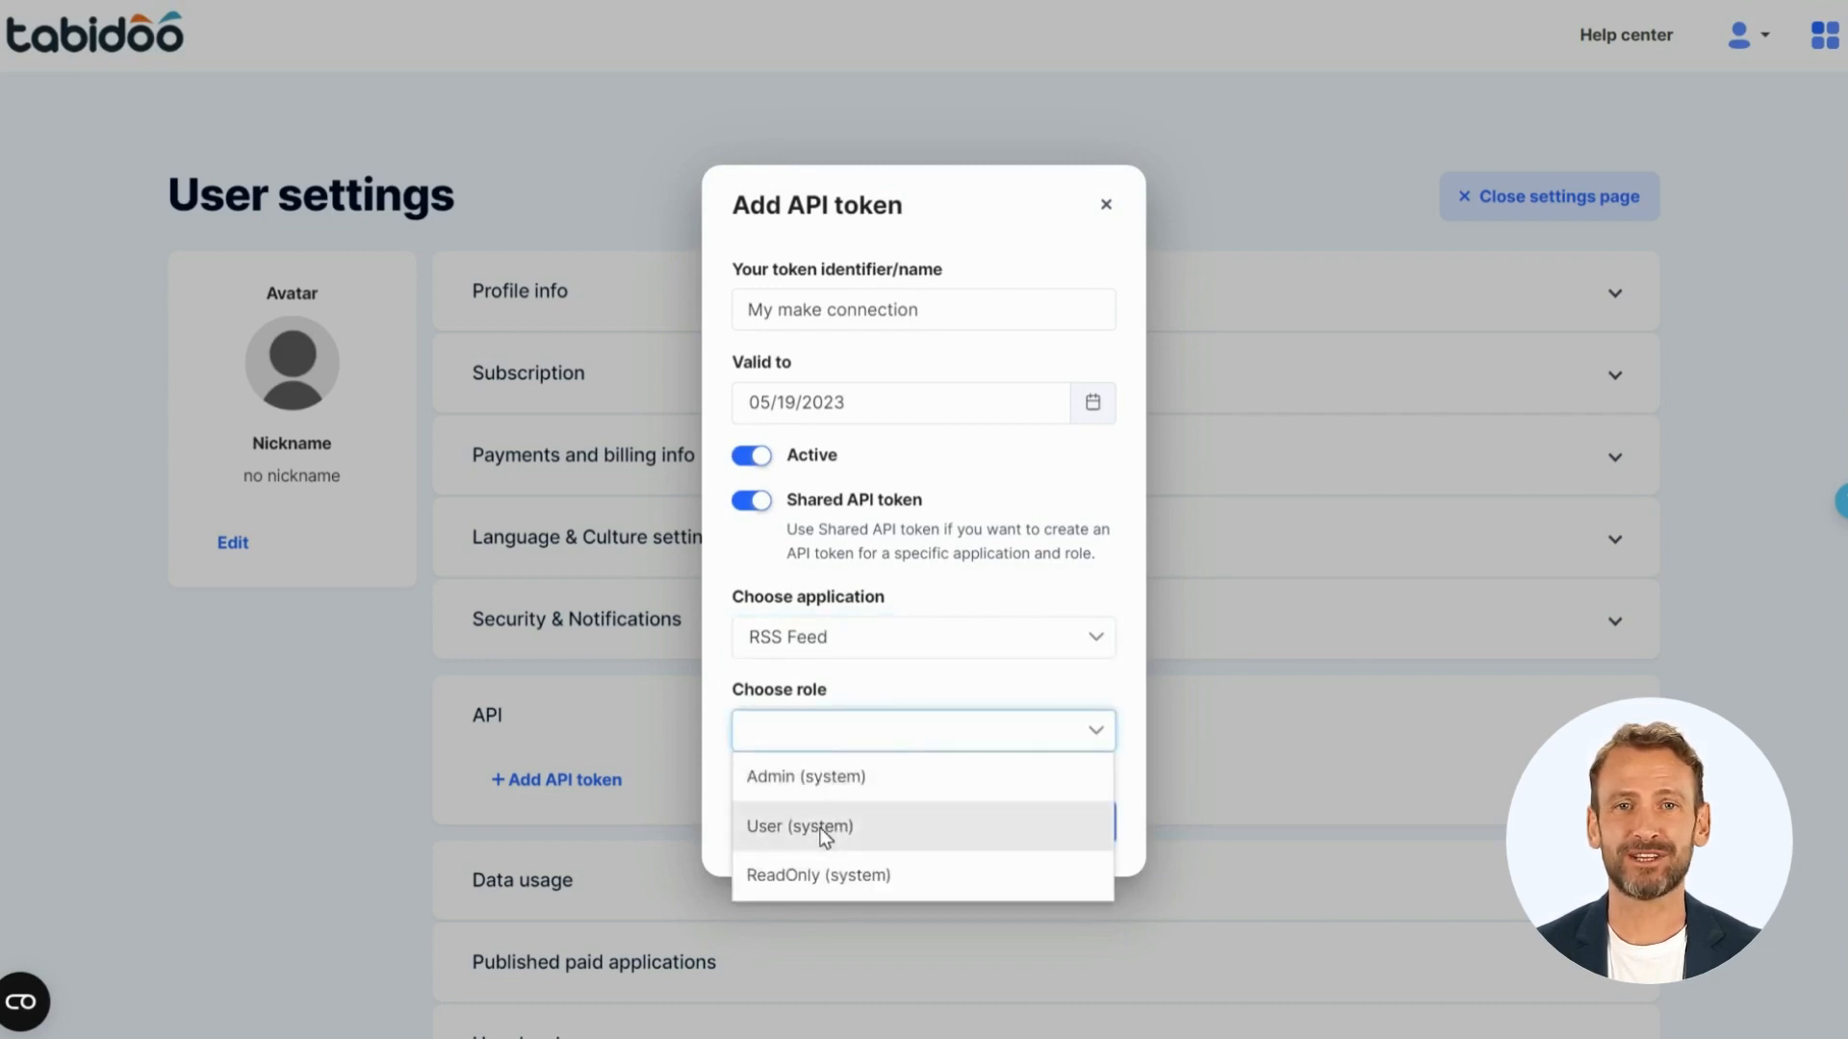
{"action": "left_click", "coordinate": [823, 830]}
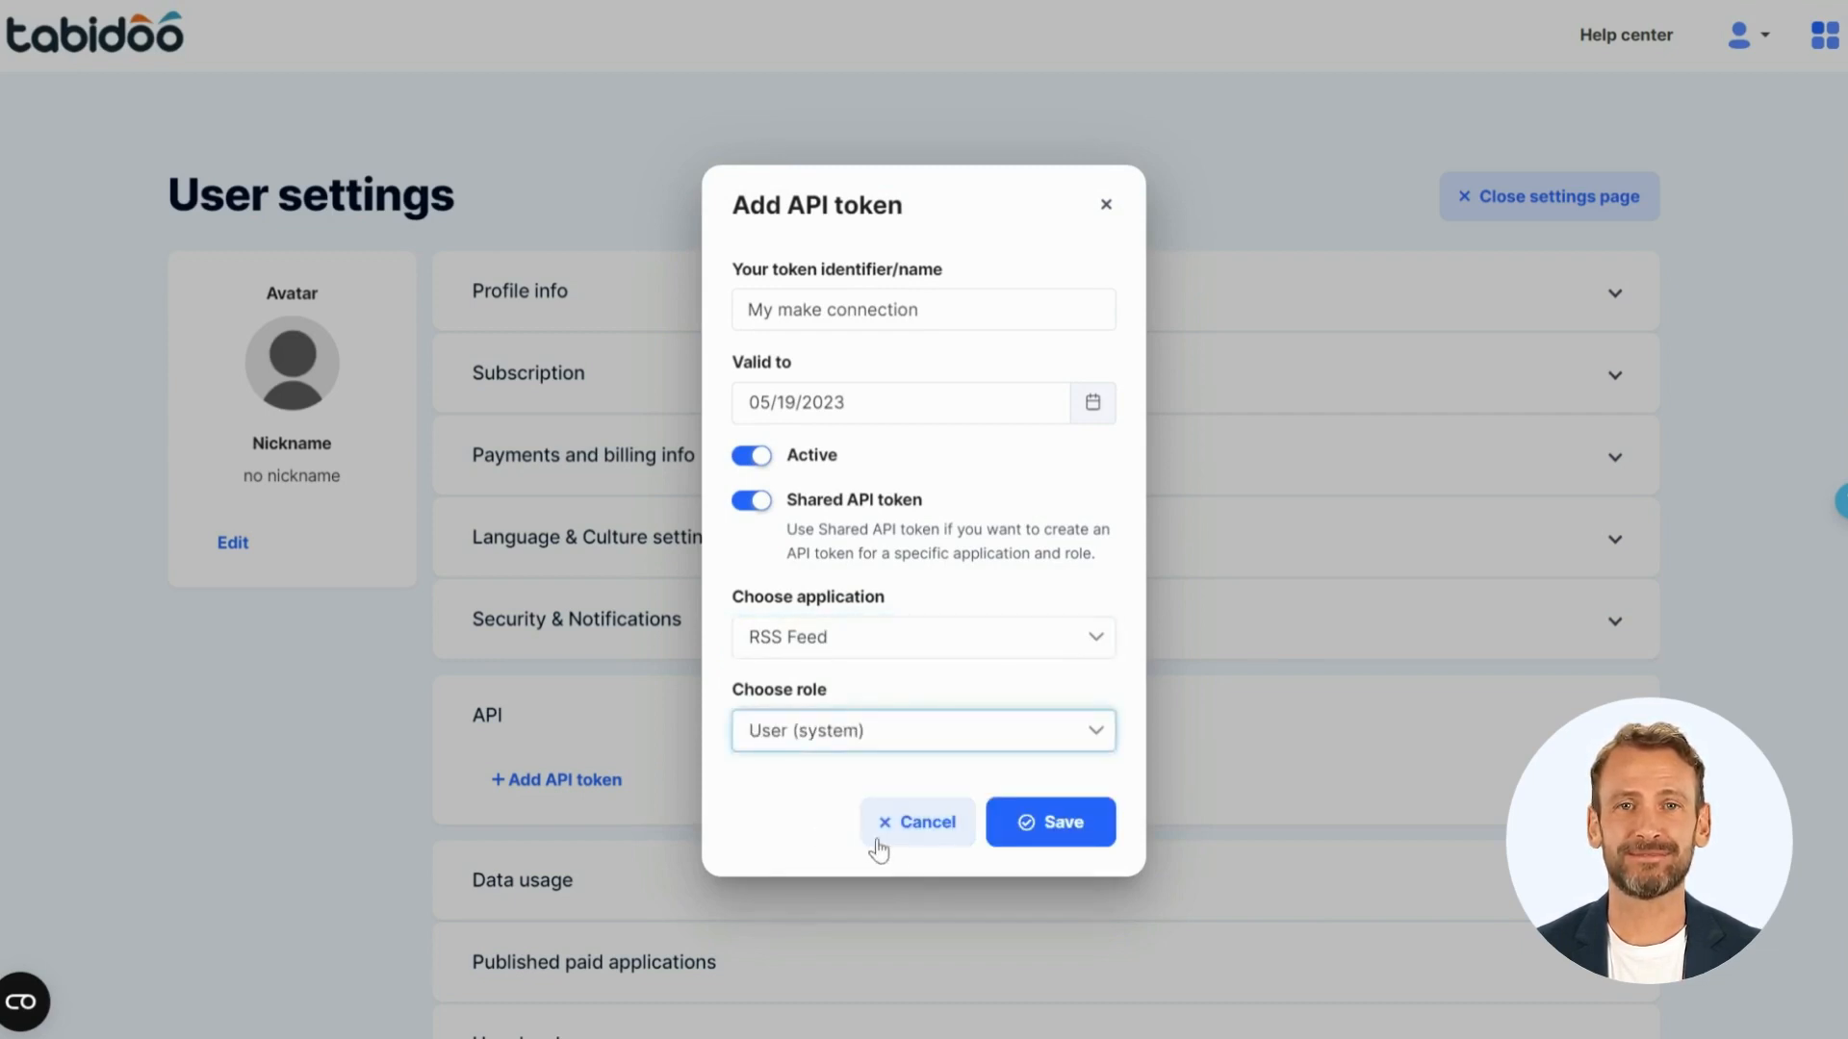
{"action": "left_click", "coordinate": [1028, 843]}
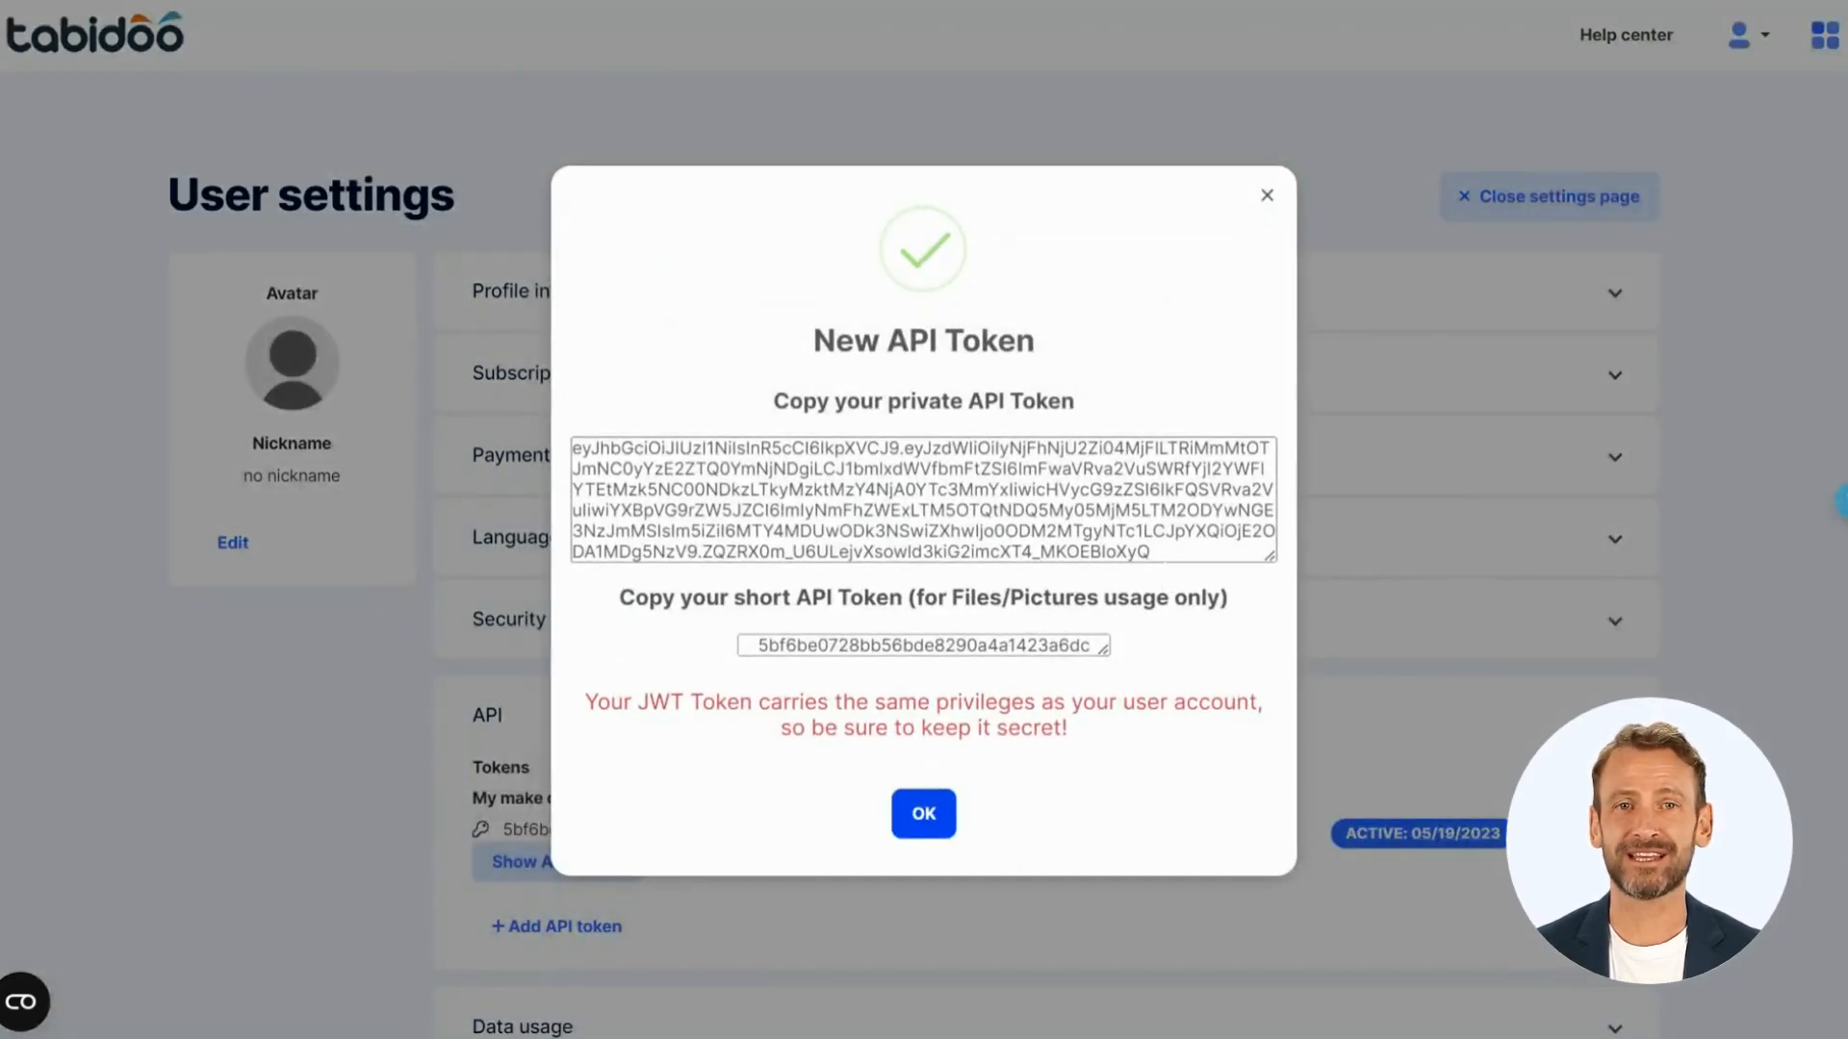
Step: Copy the new private API token, paste it as the API key of the Tabidoo connection in Make, and save the connection
{"action": "left_click", "coordinate": [1167, 554]}
{"action": "left_click_drag", "start_coordinate": [1152, 554], "coordinate": [576, 447]}
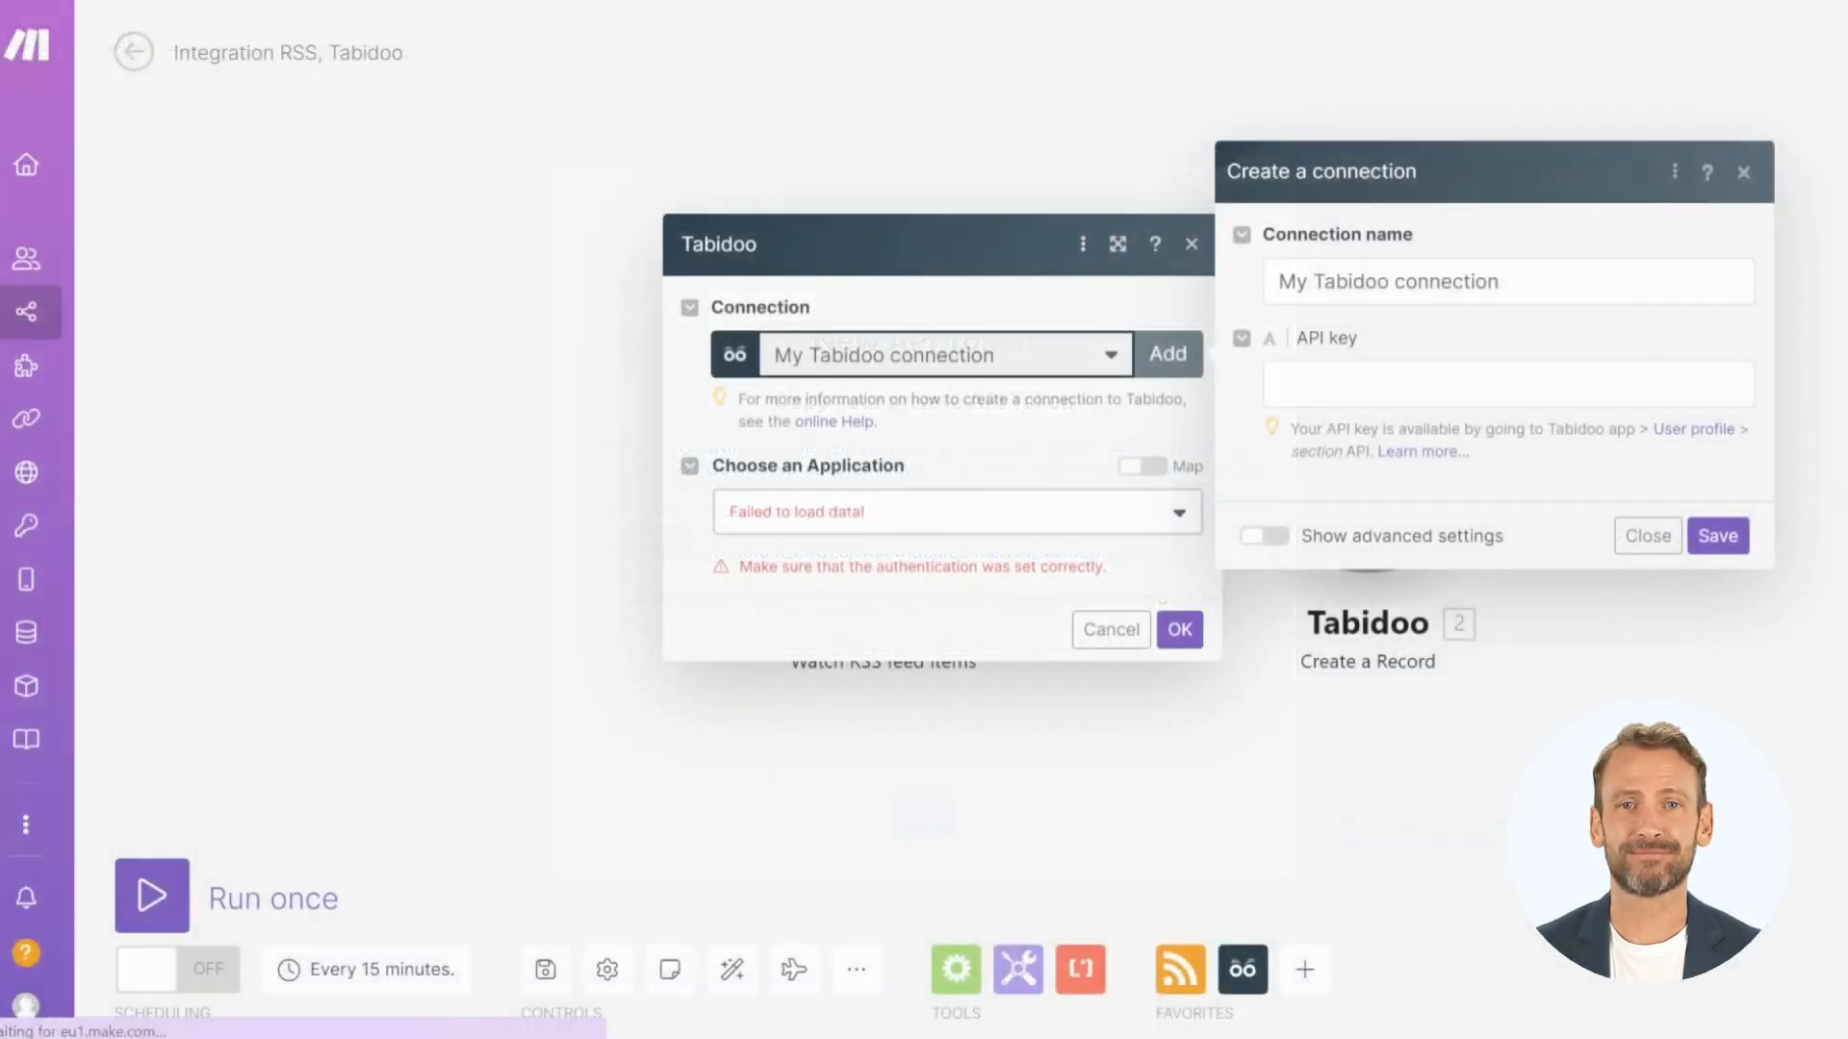
{"action": "left_click", "coordinate": [1508, 384]}
{"action": "key", "text": "ctrl+v"}
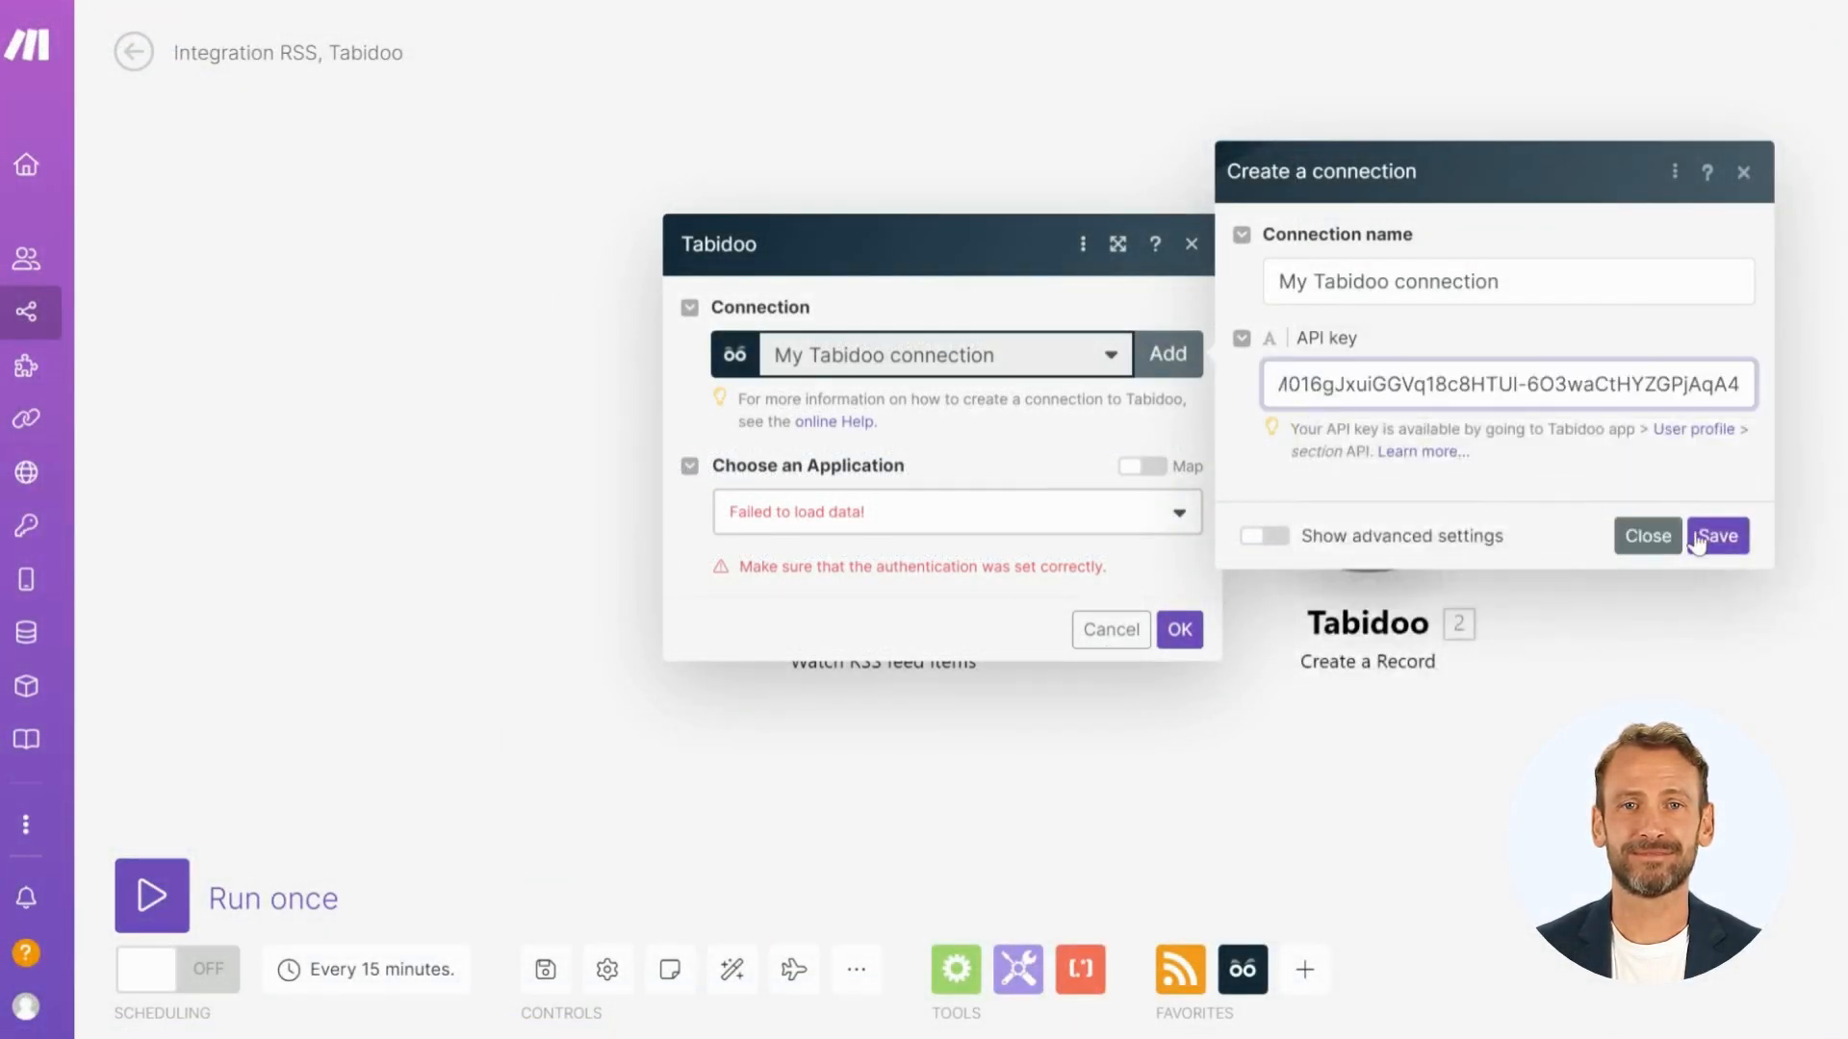
{"action": "left_click", "coordinate": [1717, 537]}
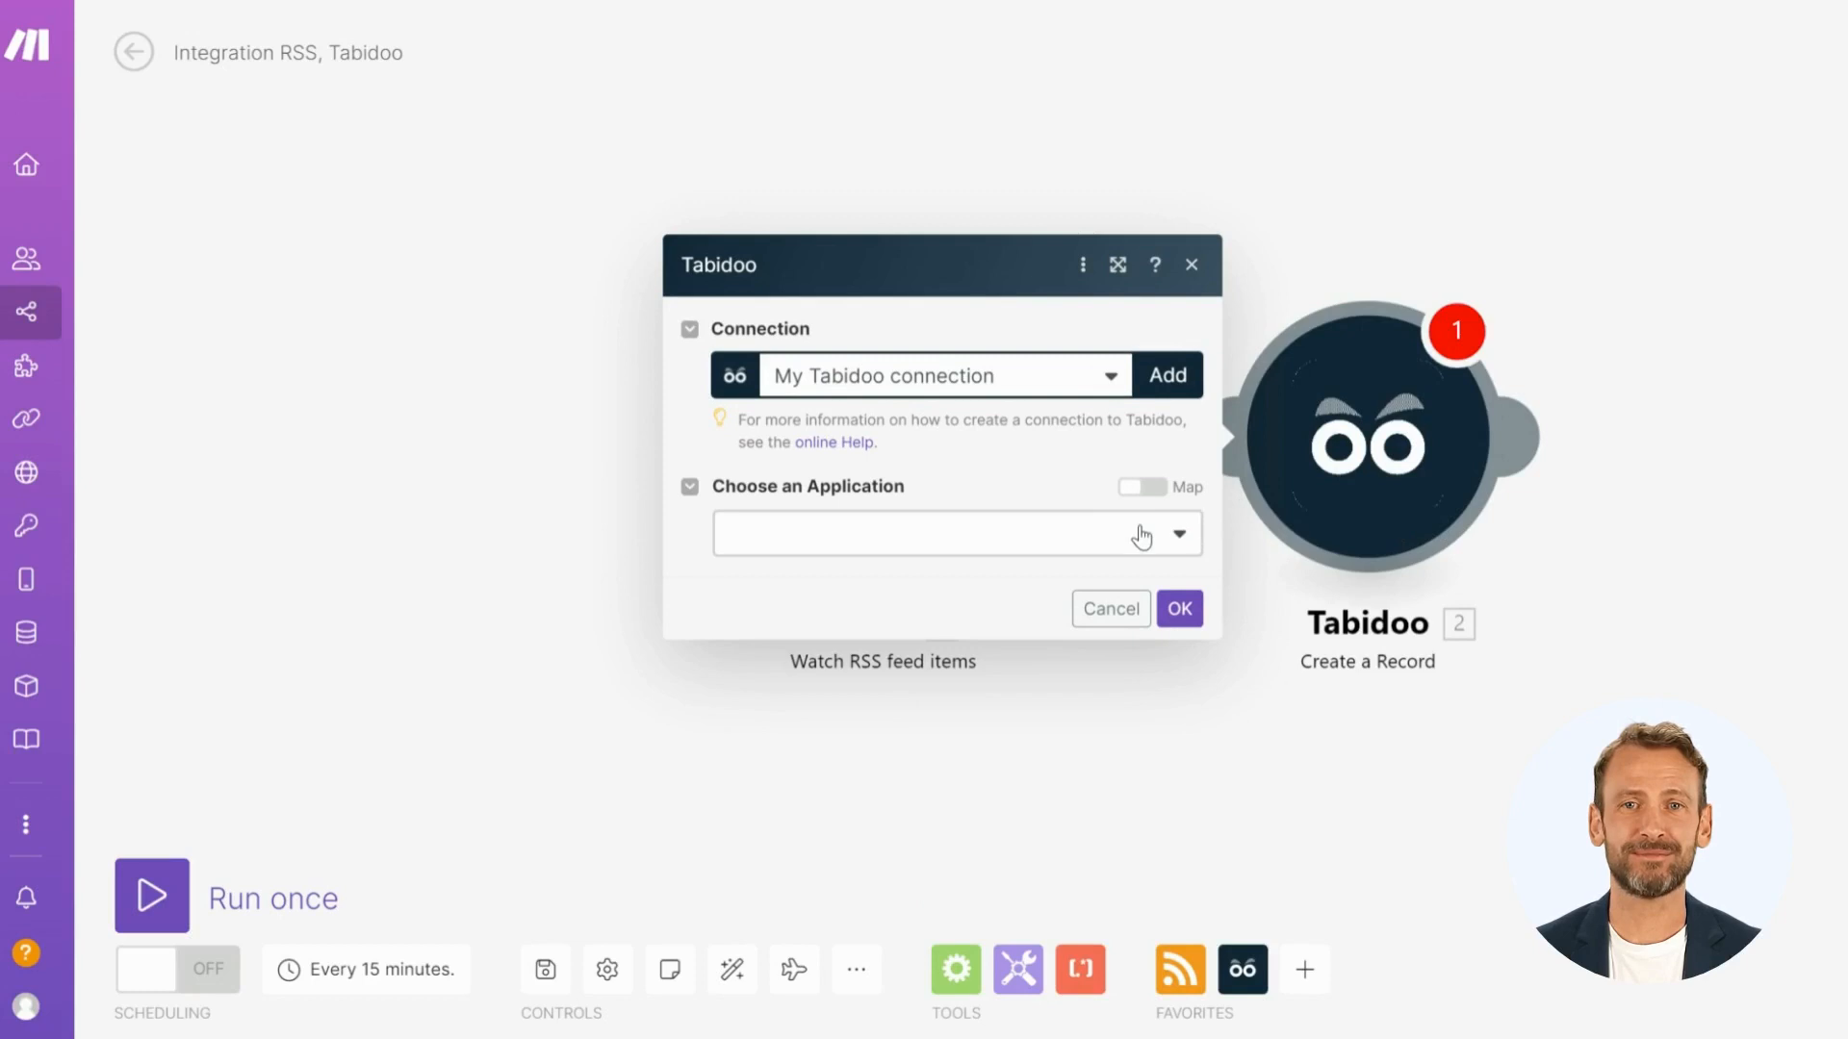
Step: Choose the RSS Feed application and the My favorite websites schema for the Tabidoo record module
{"action": "left_click", "coordinate": [1138, 544]}
{"action": "left_click", "coordinate": [1124, 577]}
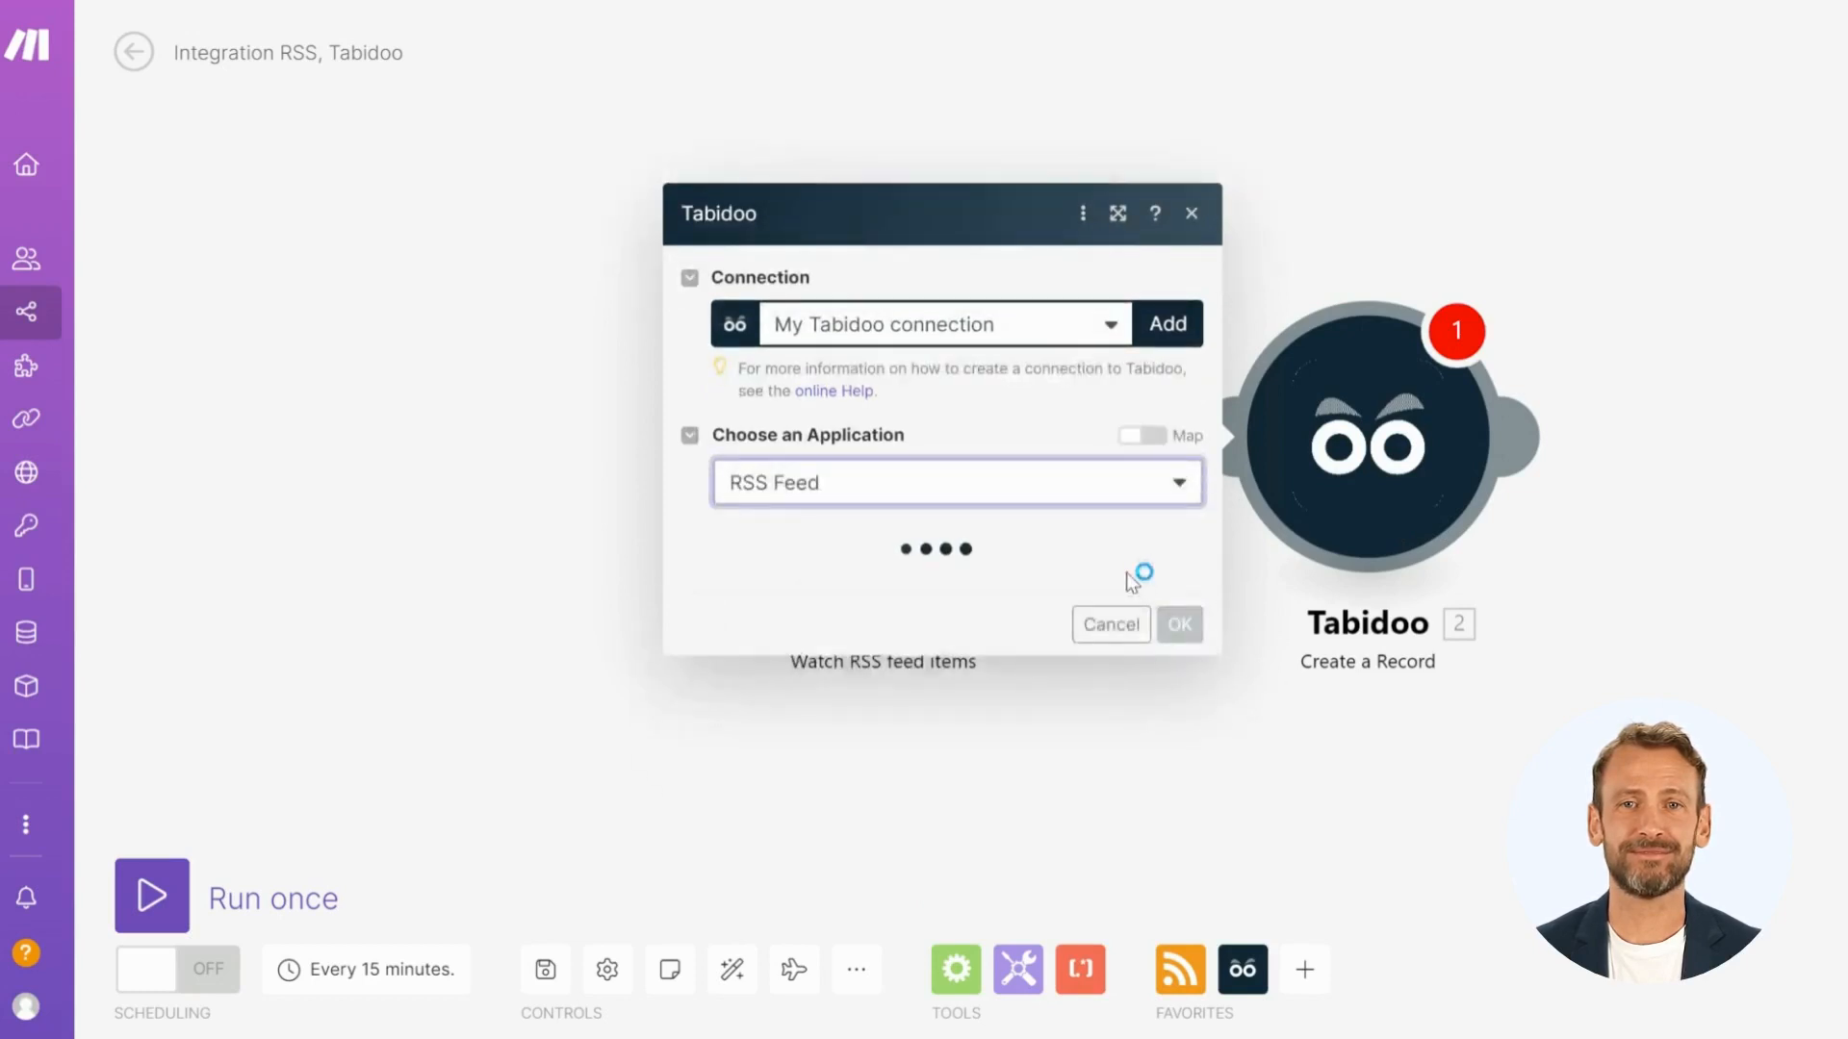
{"action": "left_click", "coordinate": [1132, 581]}
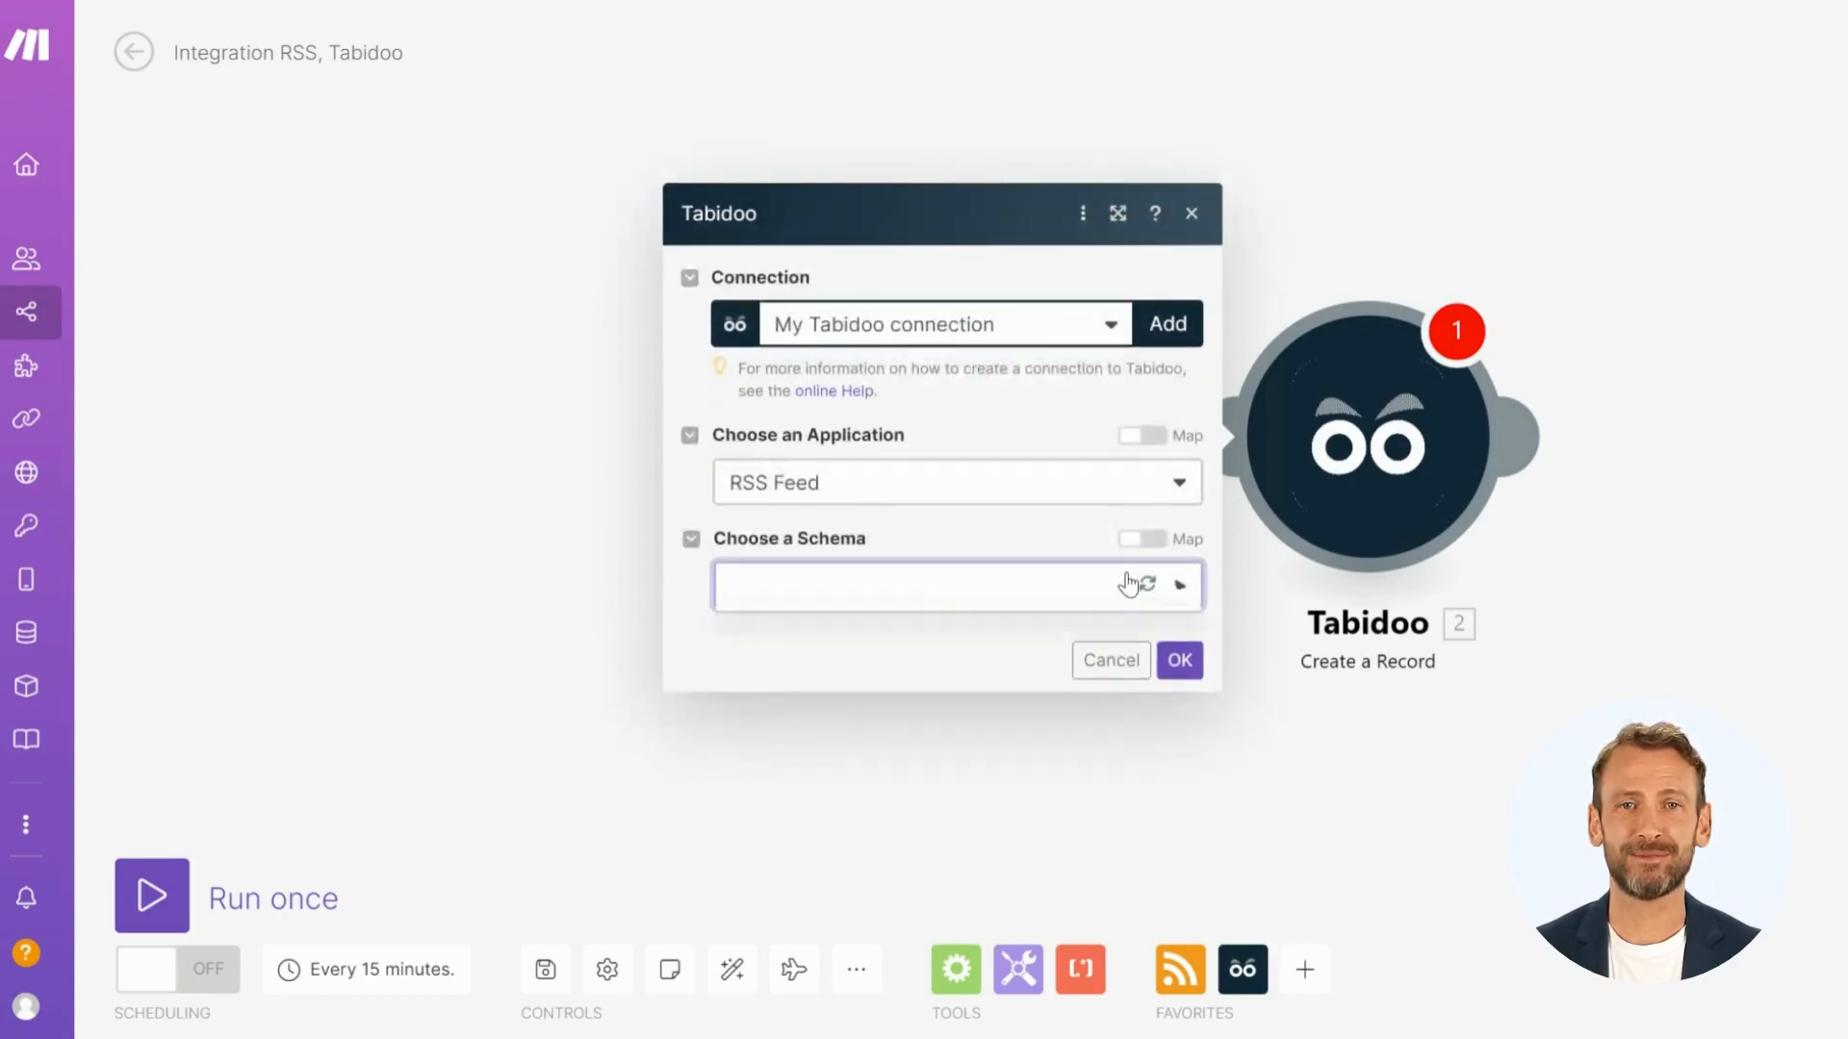
{"action": "left_click", "coordinate": [1129, 624]}
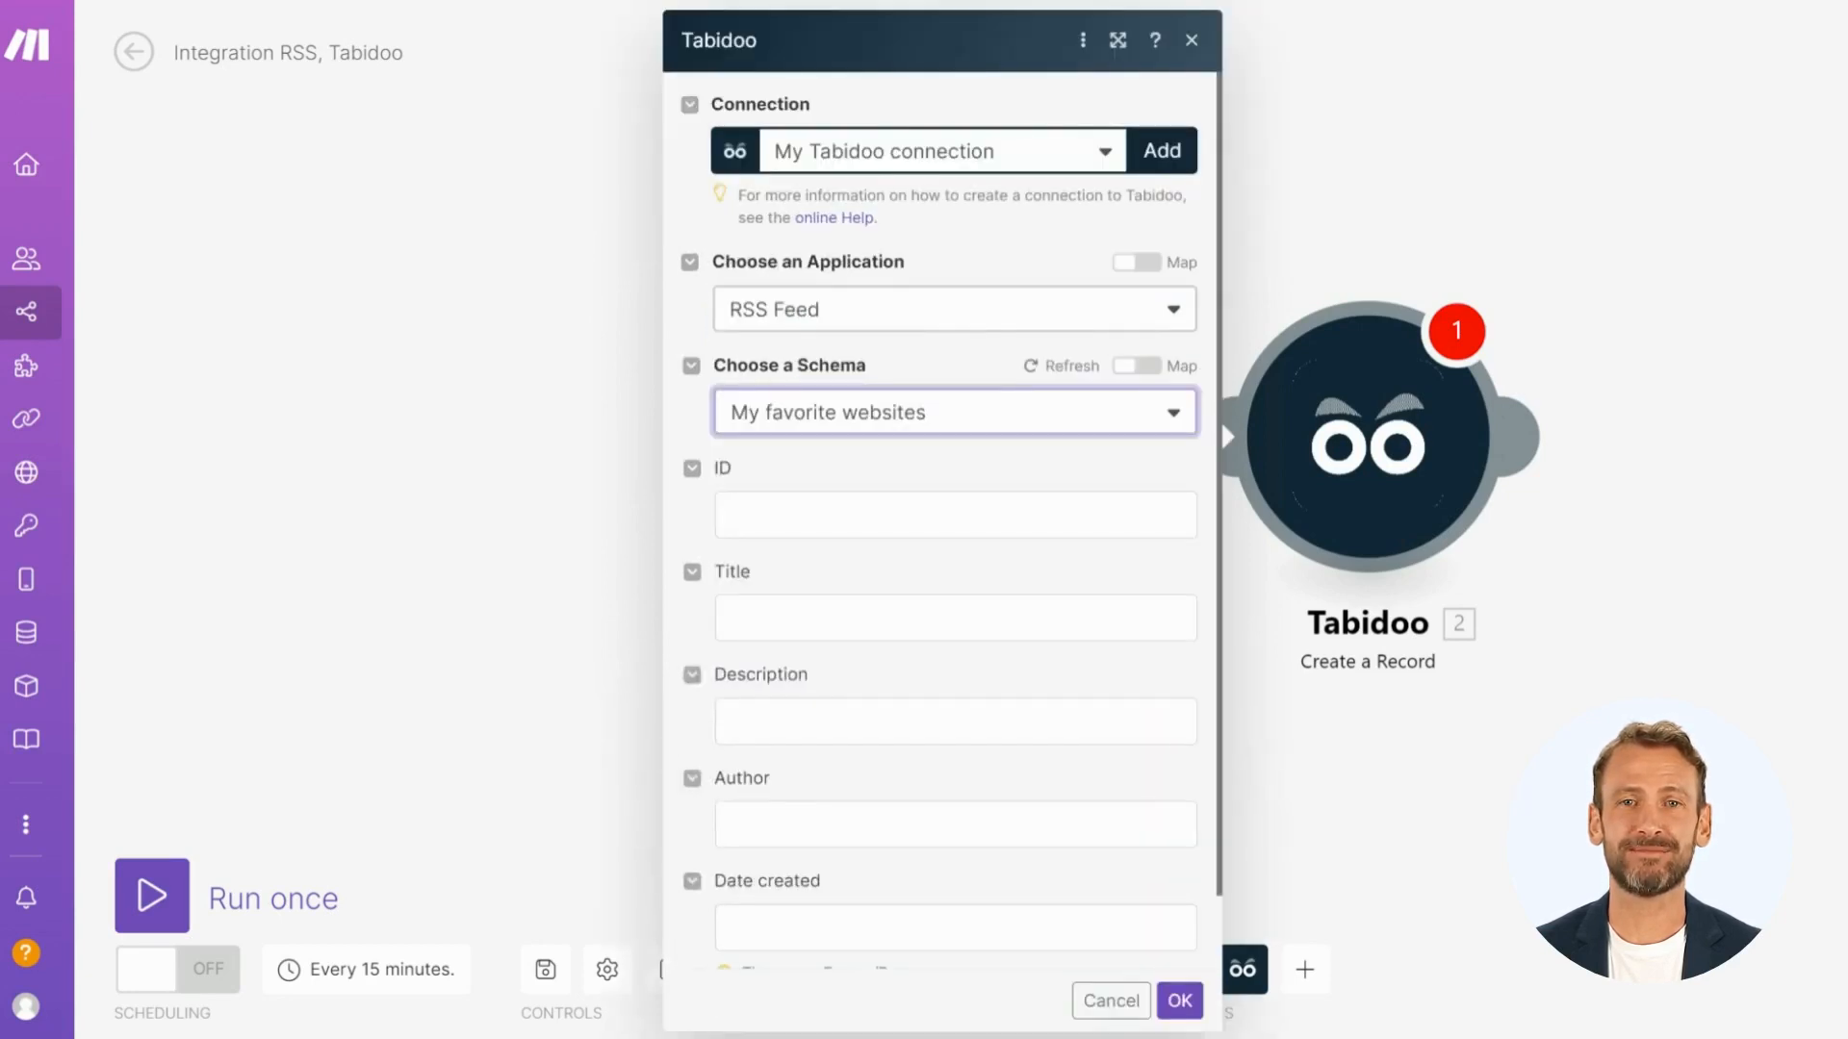
Step: Map the RSS item's id, Title and Description to the ID, Title and Description fields of the Tabidoo record
{"action": "left_click", "coordinate": [955, 515]}
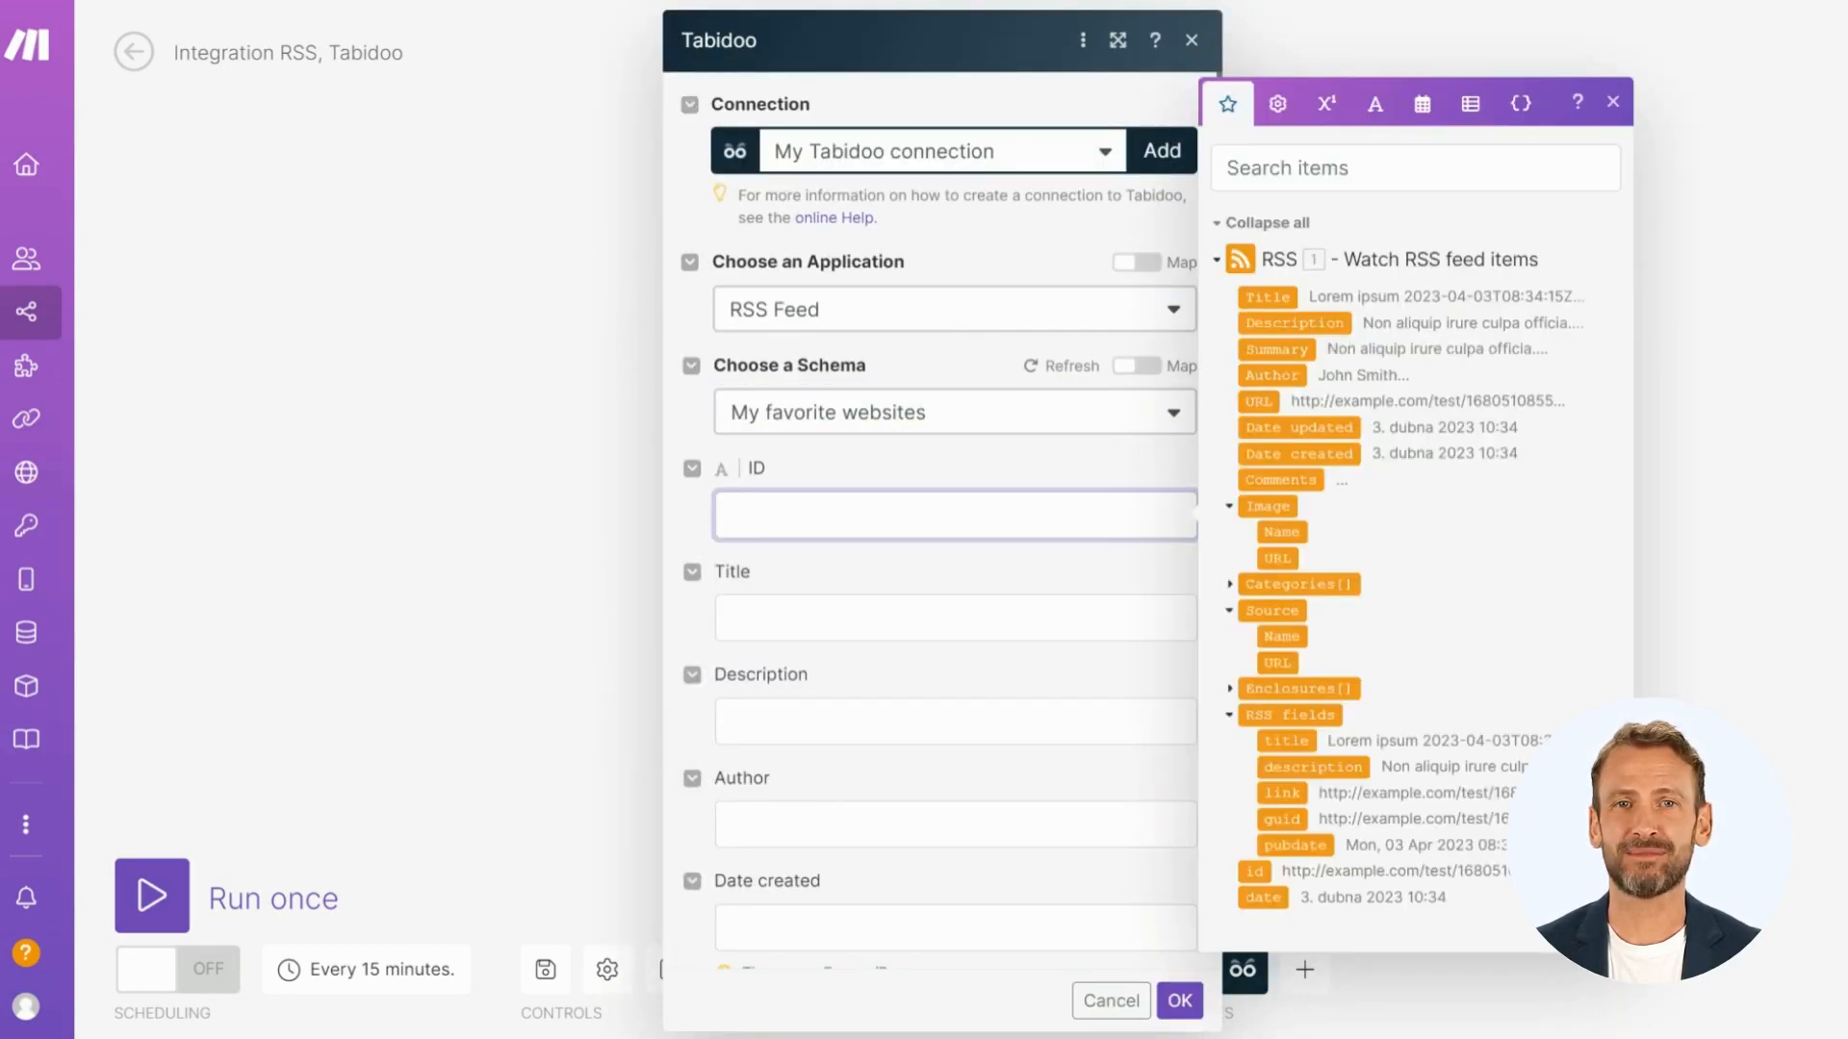
{"action": "left_click", "coordinate": [1249, 872]}
{"action": "left_click", "coordinate": [1126, 587]}
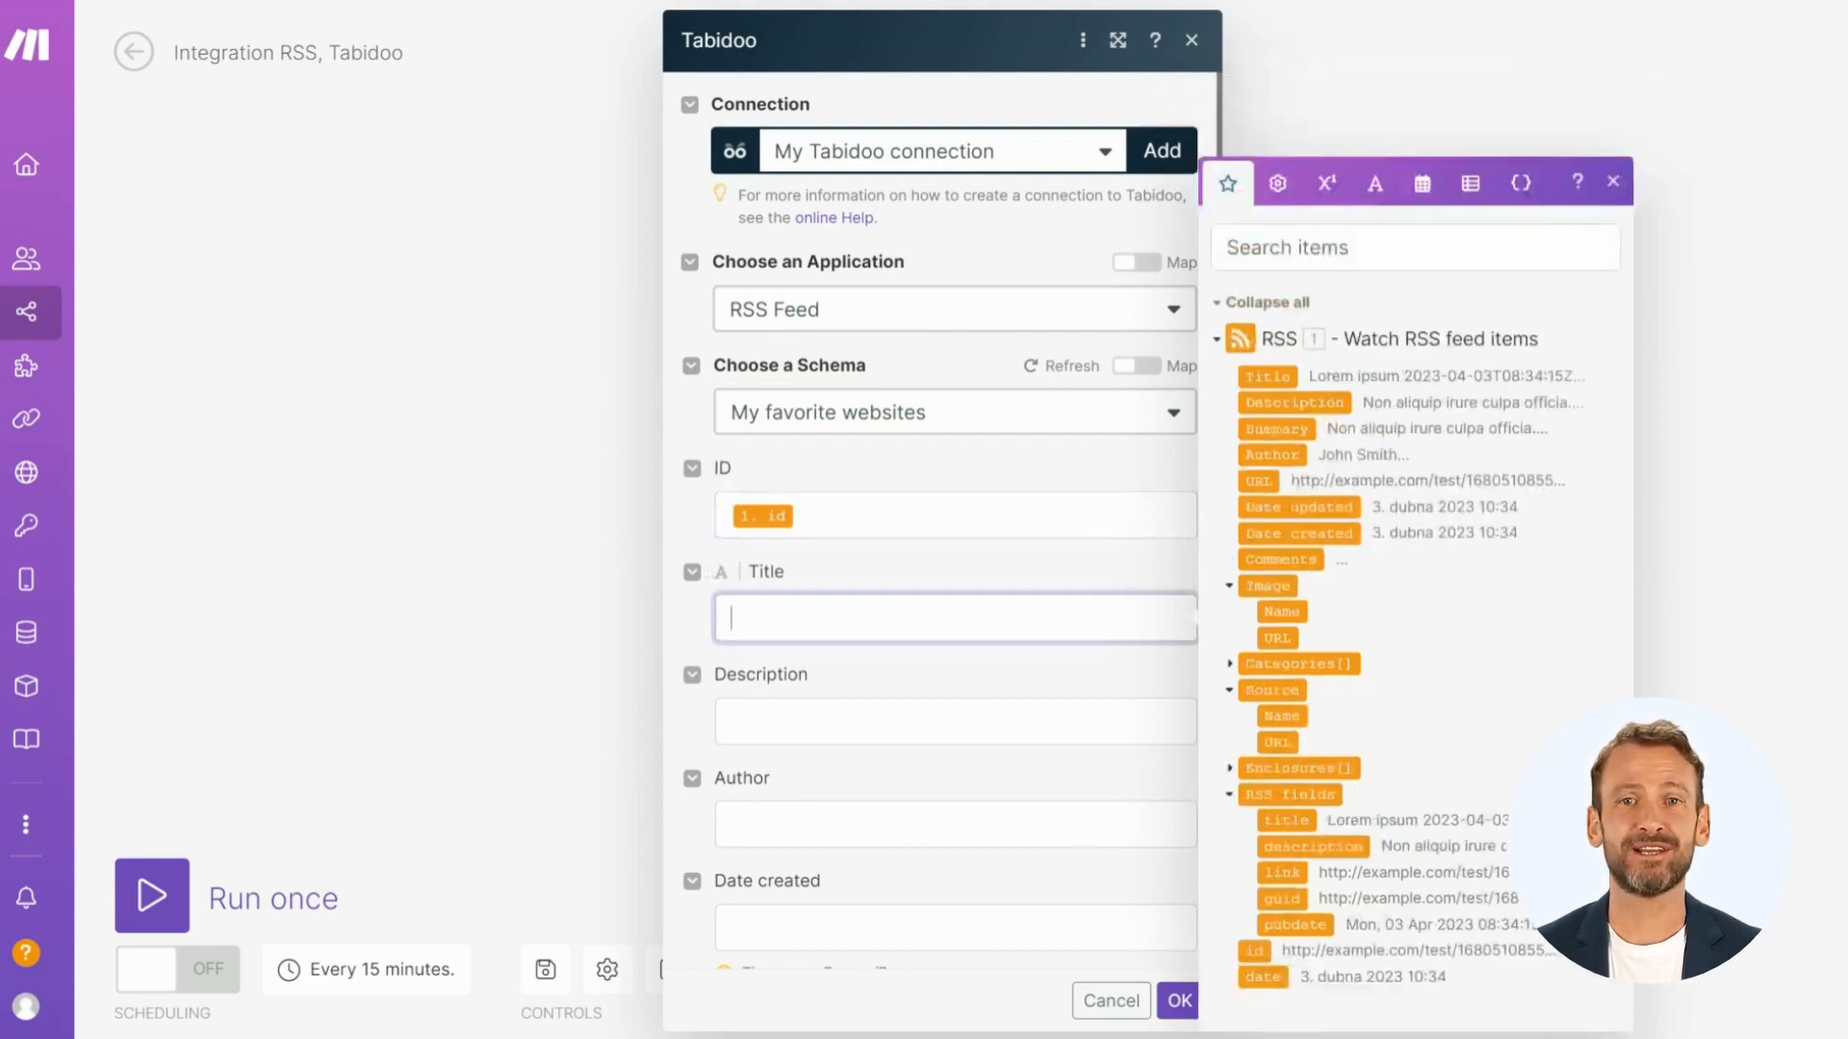
{"action": "left_click", "coordinate": [1269, 378]}
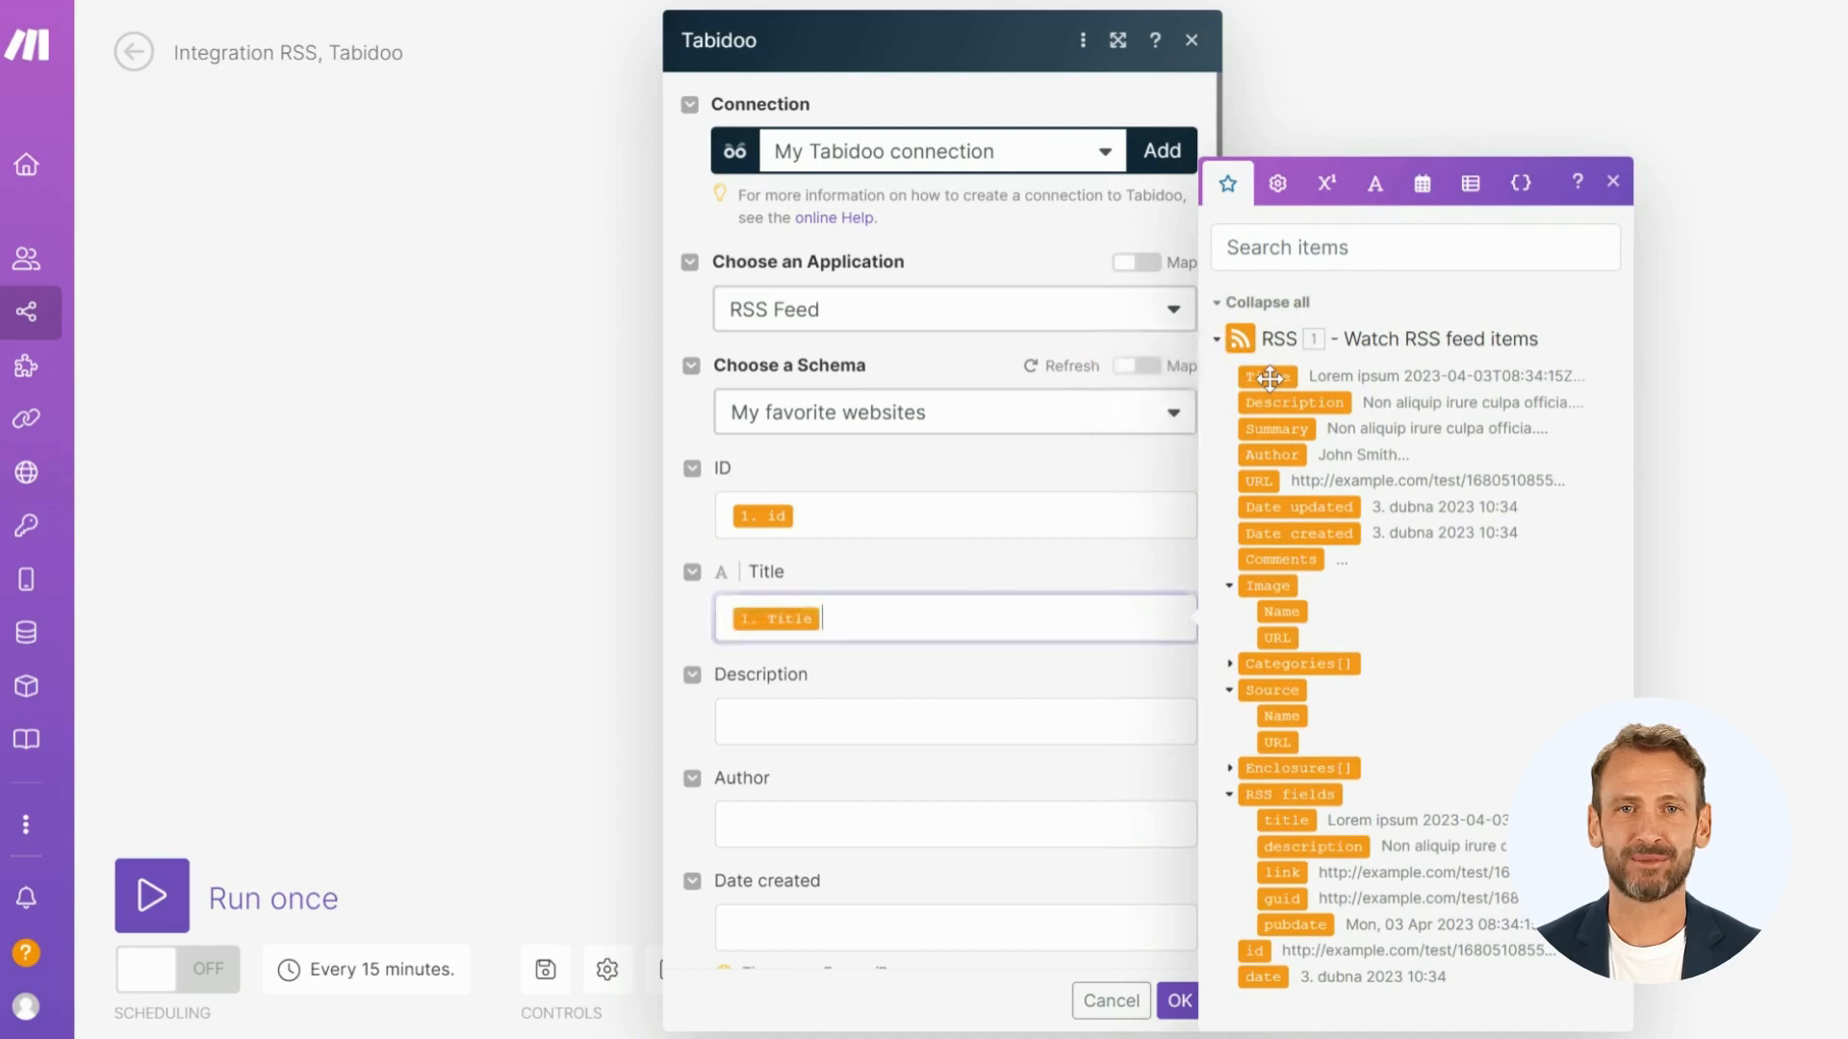
{"action": "key", "text": "Tab"}
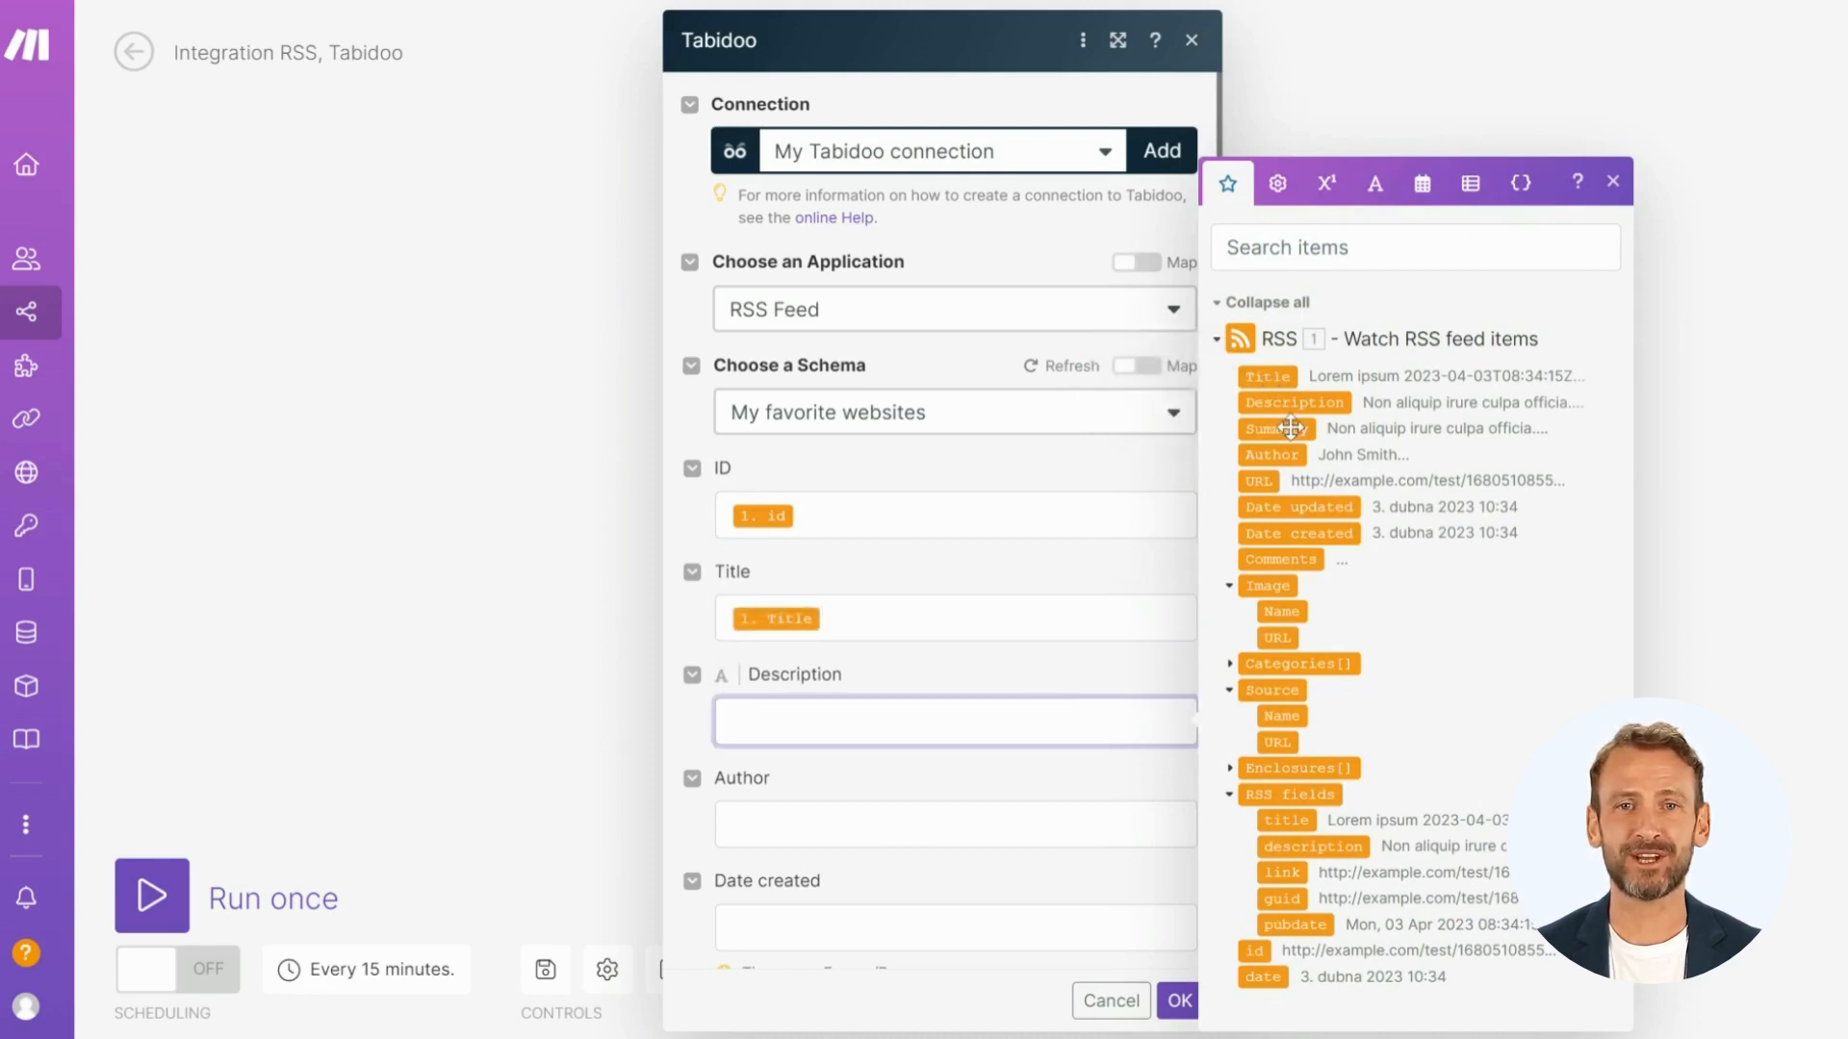
{"action": "left_click", "coordinate": [1312, 402]}
Step: Map the RSS item's Author and Date created to the matching record fields and confirm the Tabidoo module's settings
{"action": "key", "text": "Tab"}
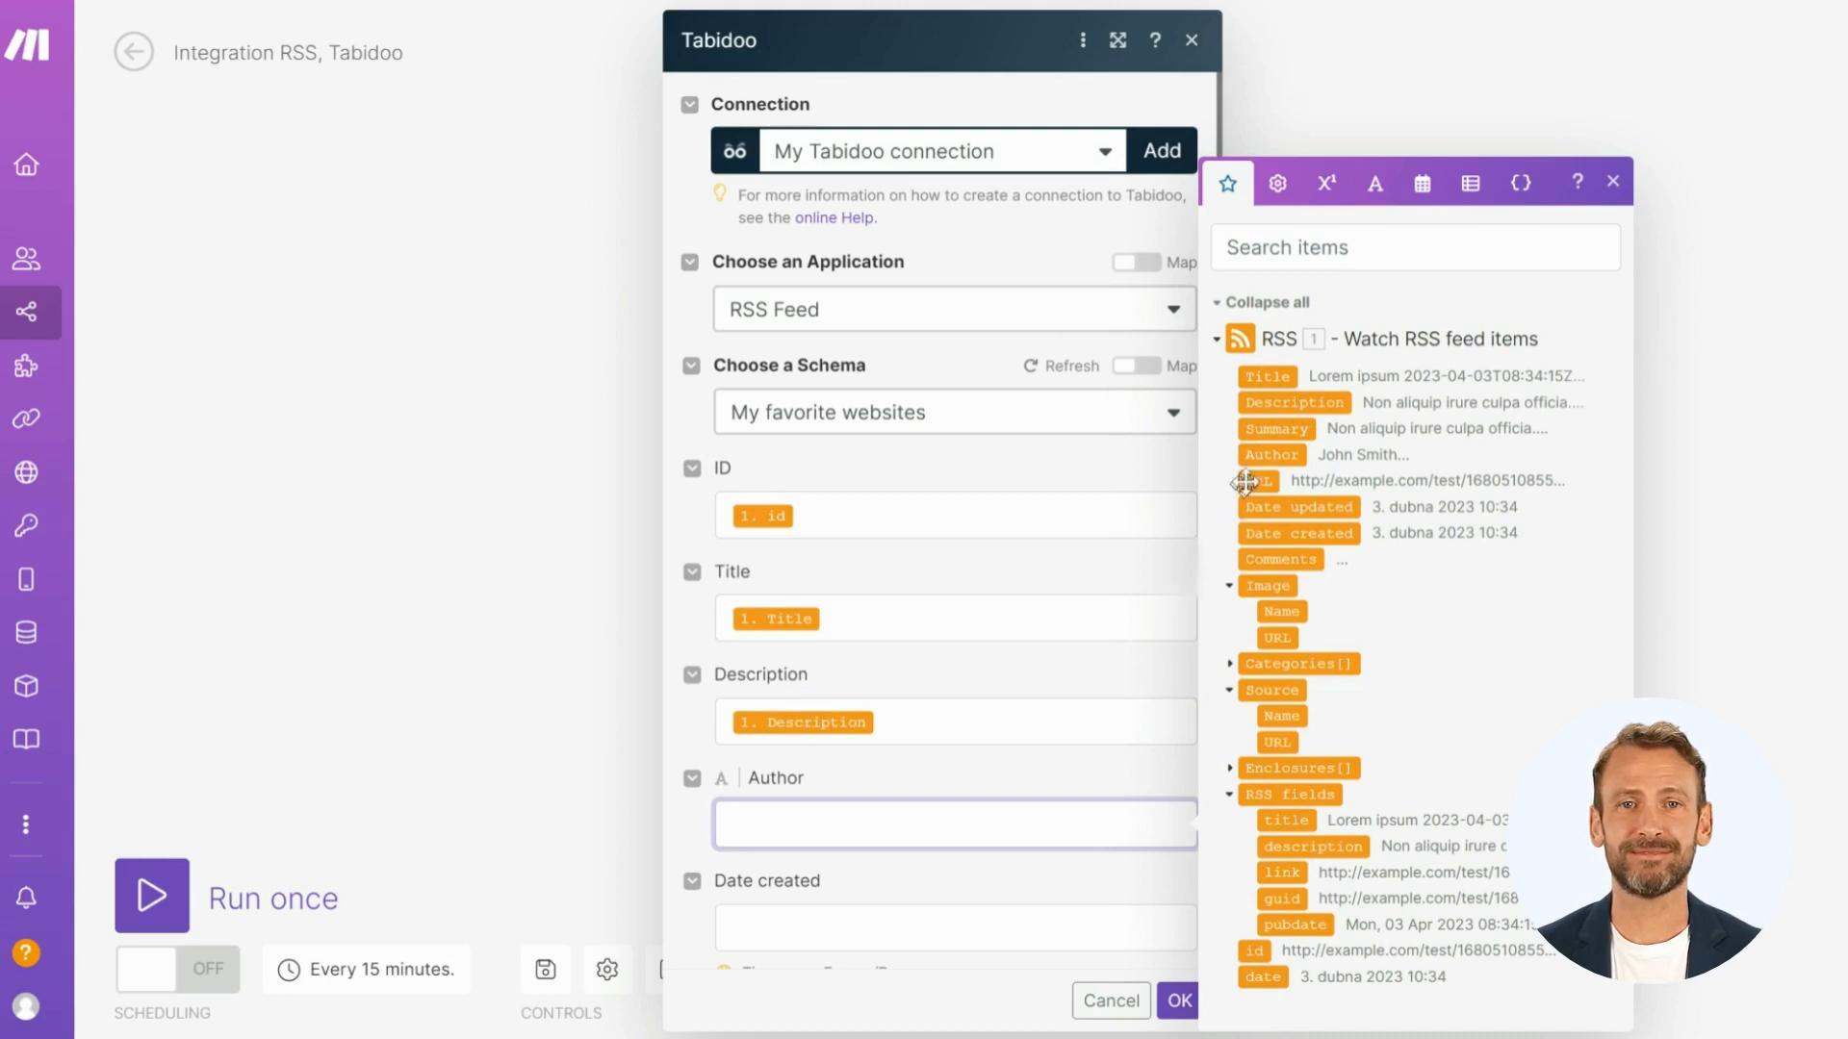
{"action": "left_click_drag", "start_coordinate": [1270, 454], "coordinate": [789, 825]}
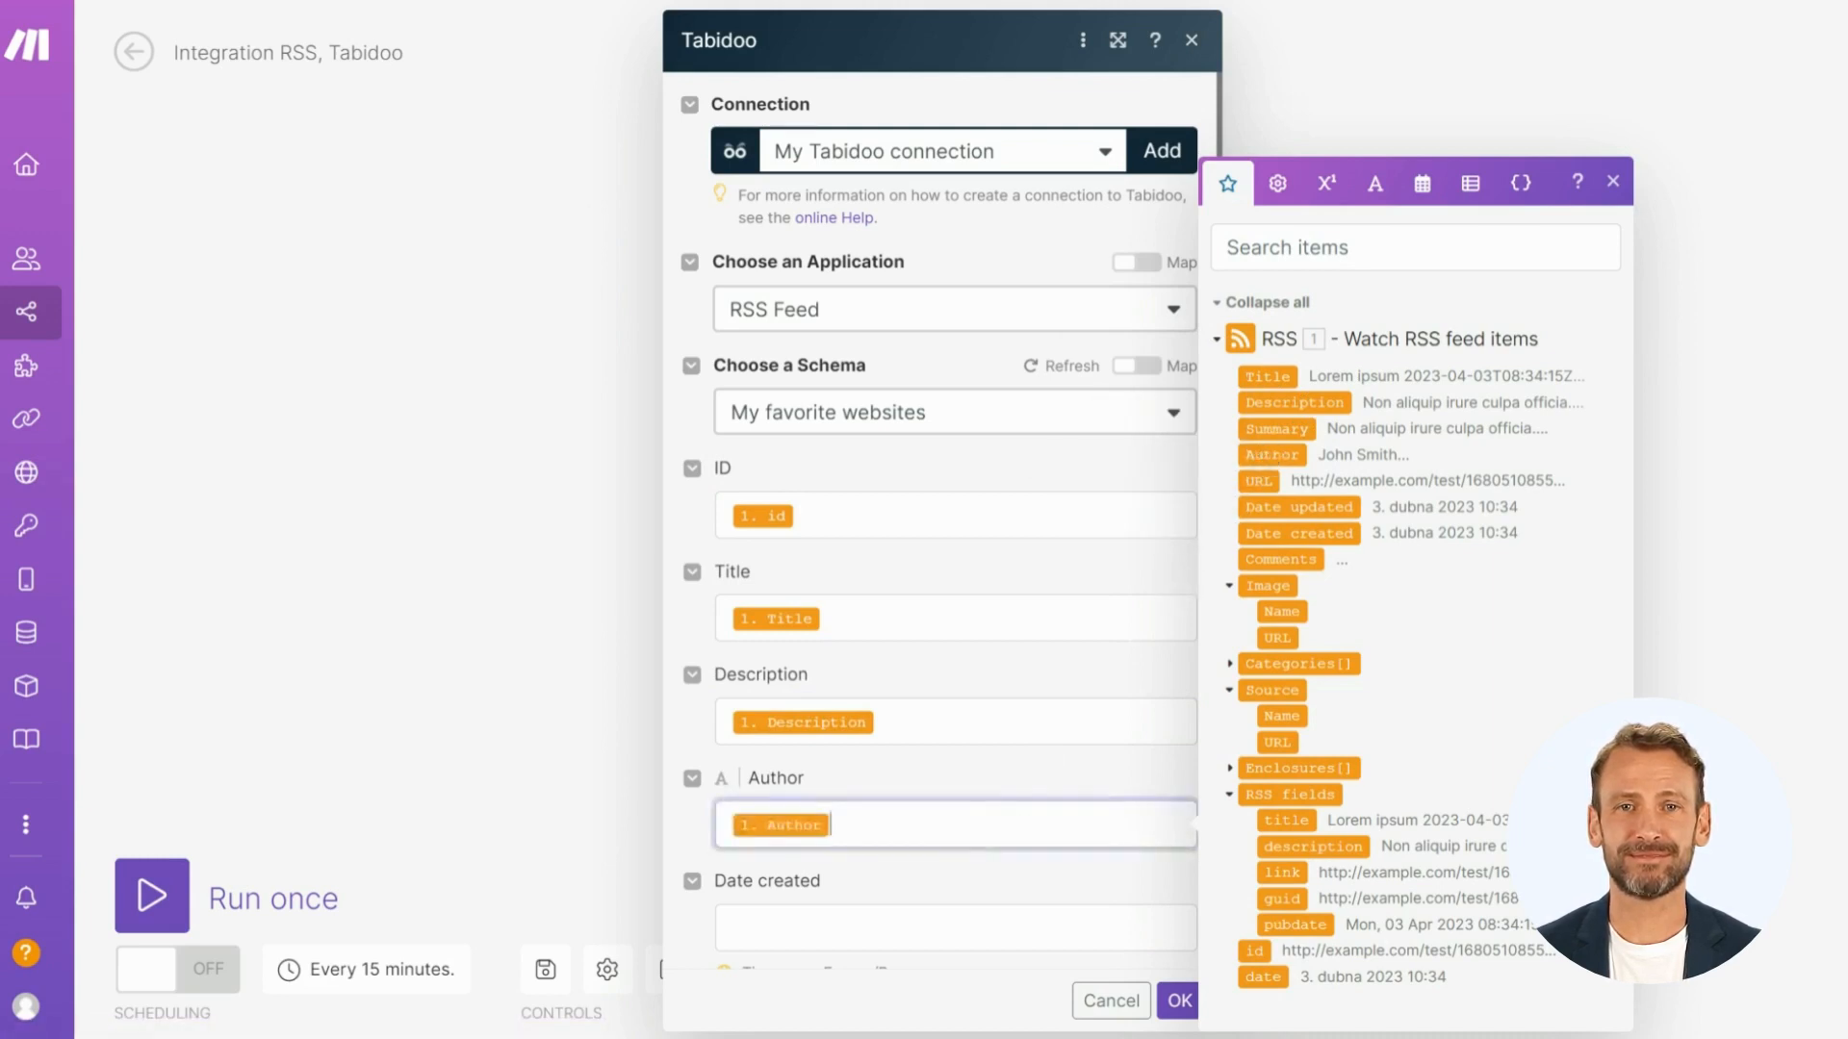
{"action": "left_click", "coordinate": [809, 927]}
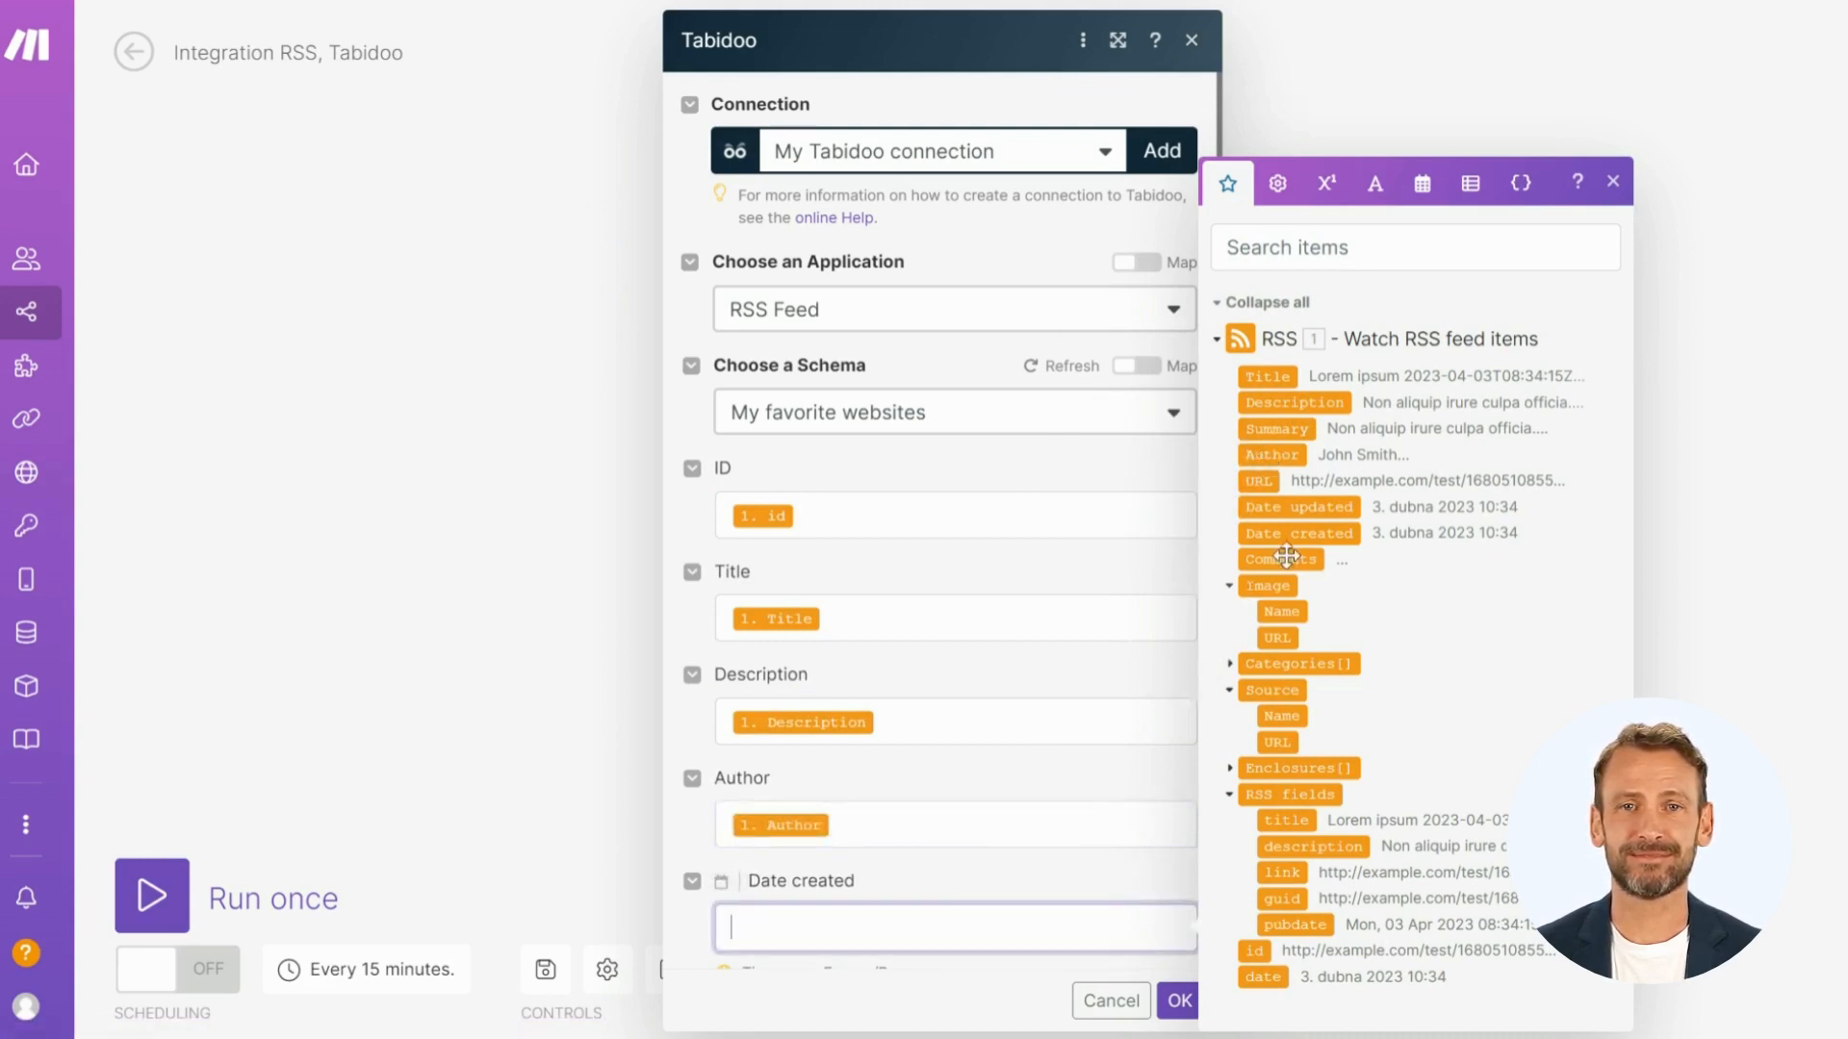
{"action": "left_click", "coordinate": [1313, 533]}
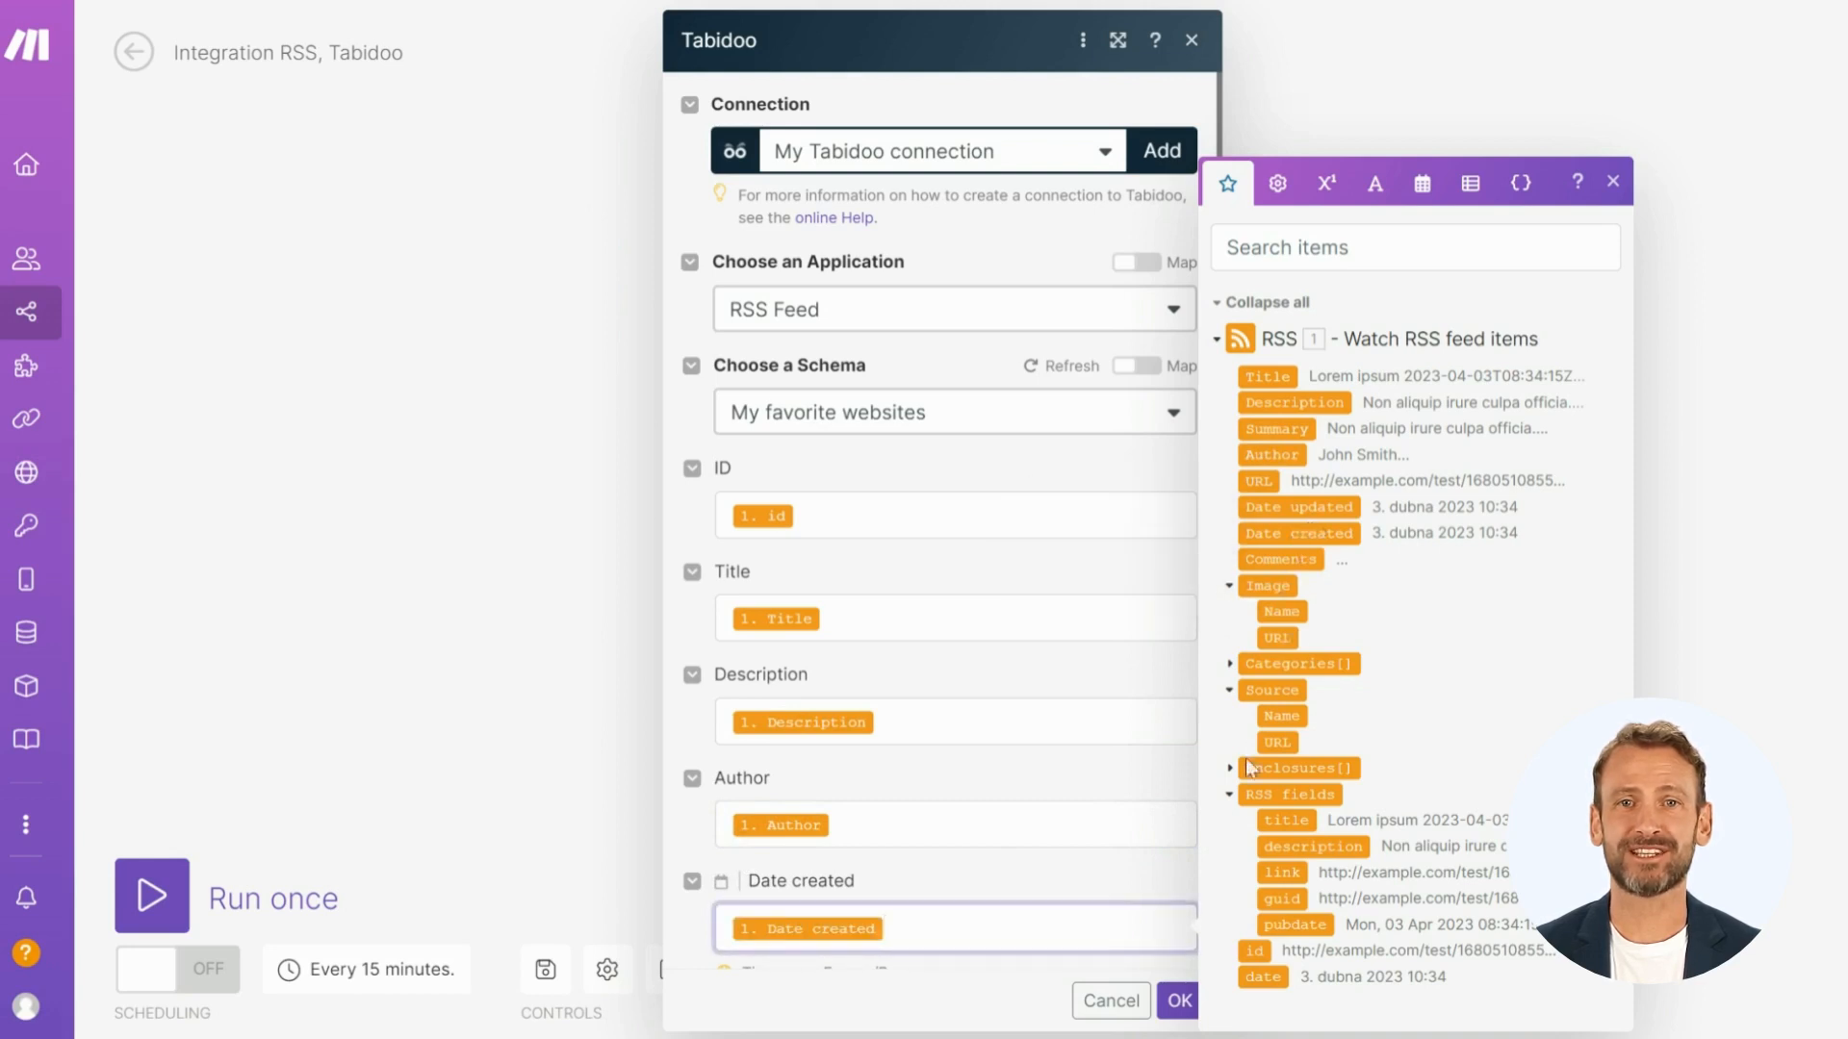
{"action": "left_click", "coordinate": [1178, 1004]}
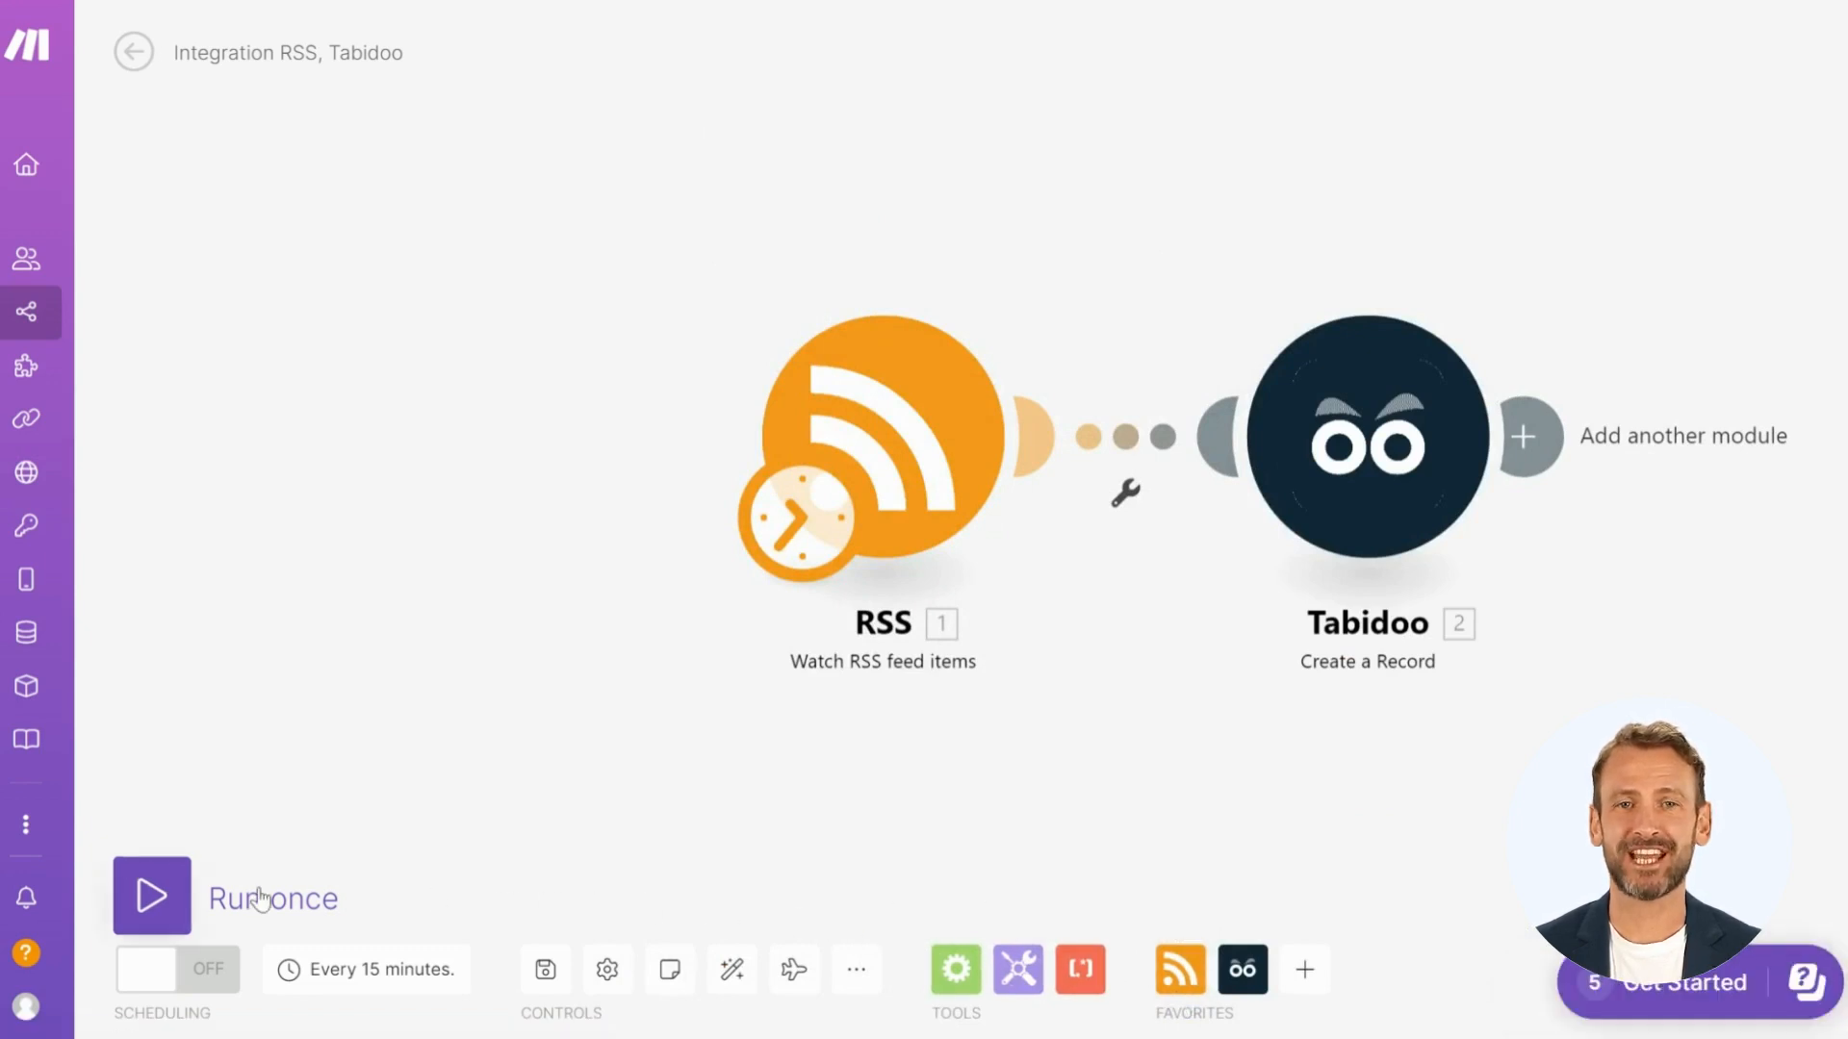
Step: Run the scenario once, then switch to Tabidoo and refresh the My favorite websites table
{"action": "left_click", "coordinate": [152, 906]}
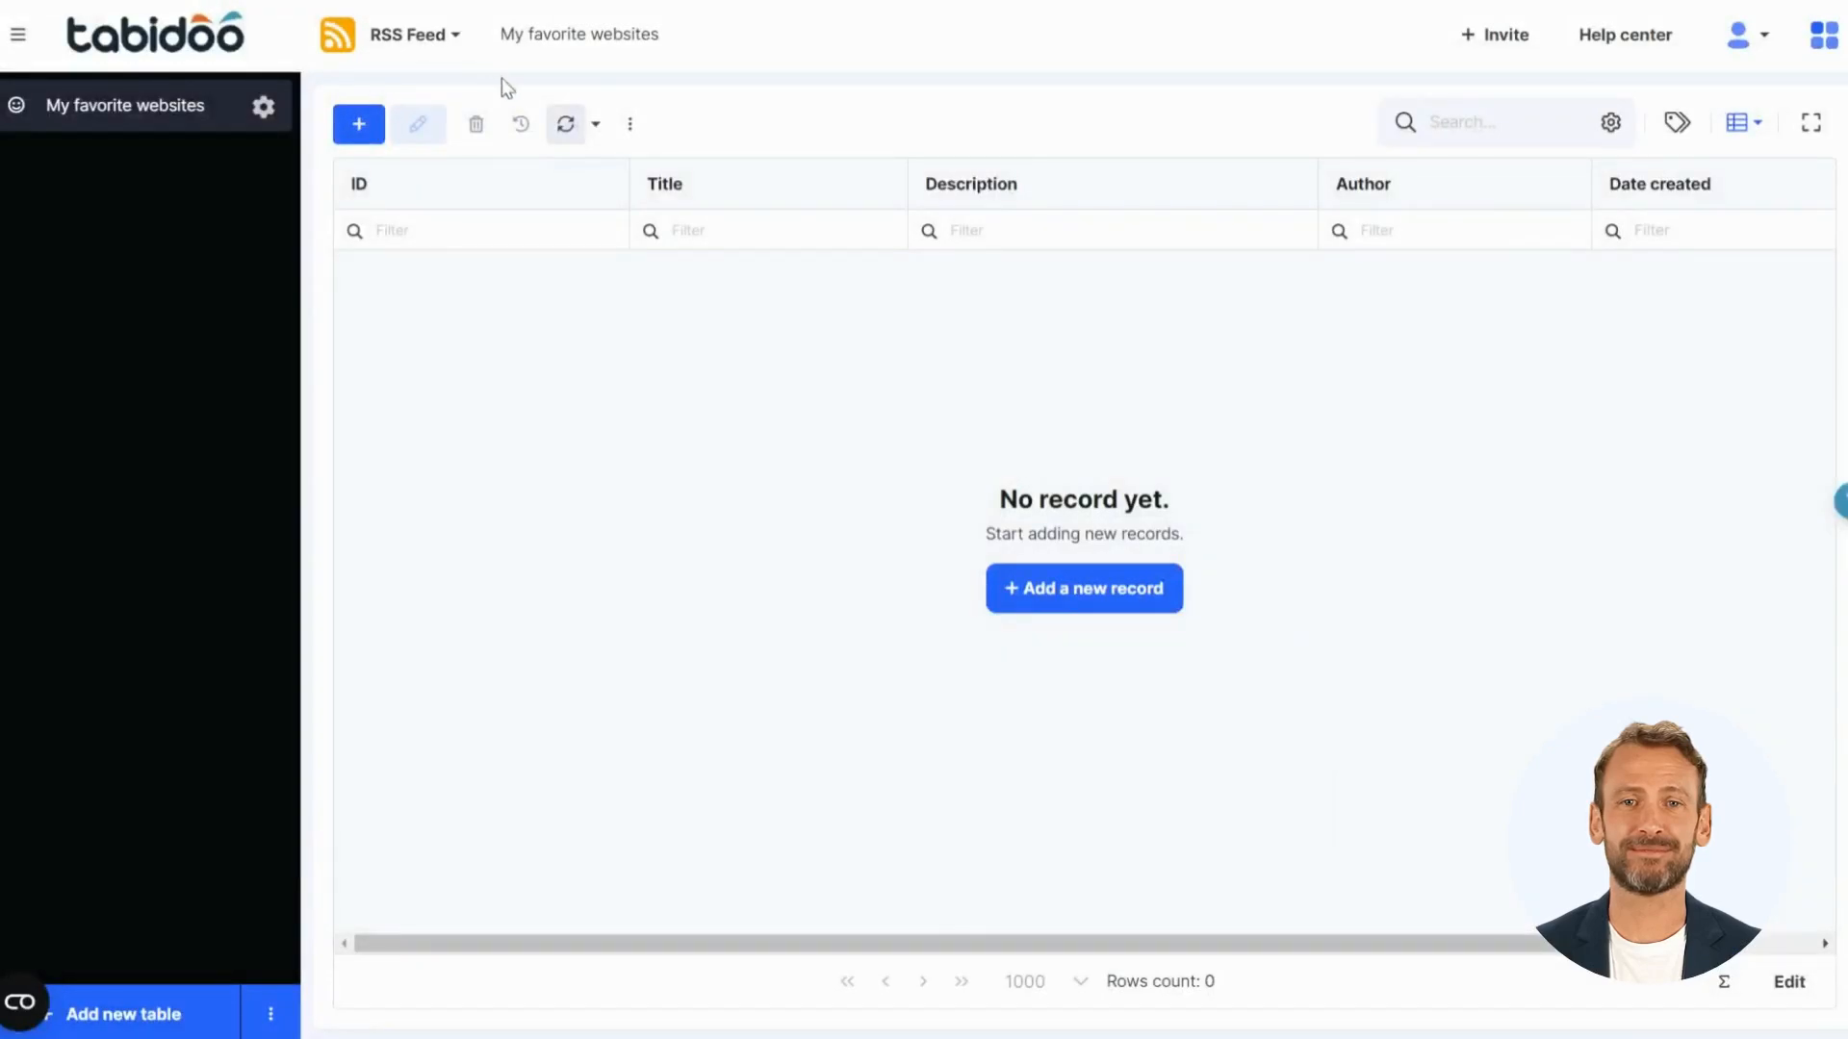
{"action": "left_click", "coordinate": [565, 125]}
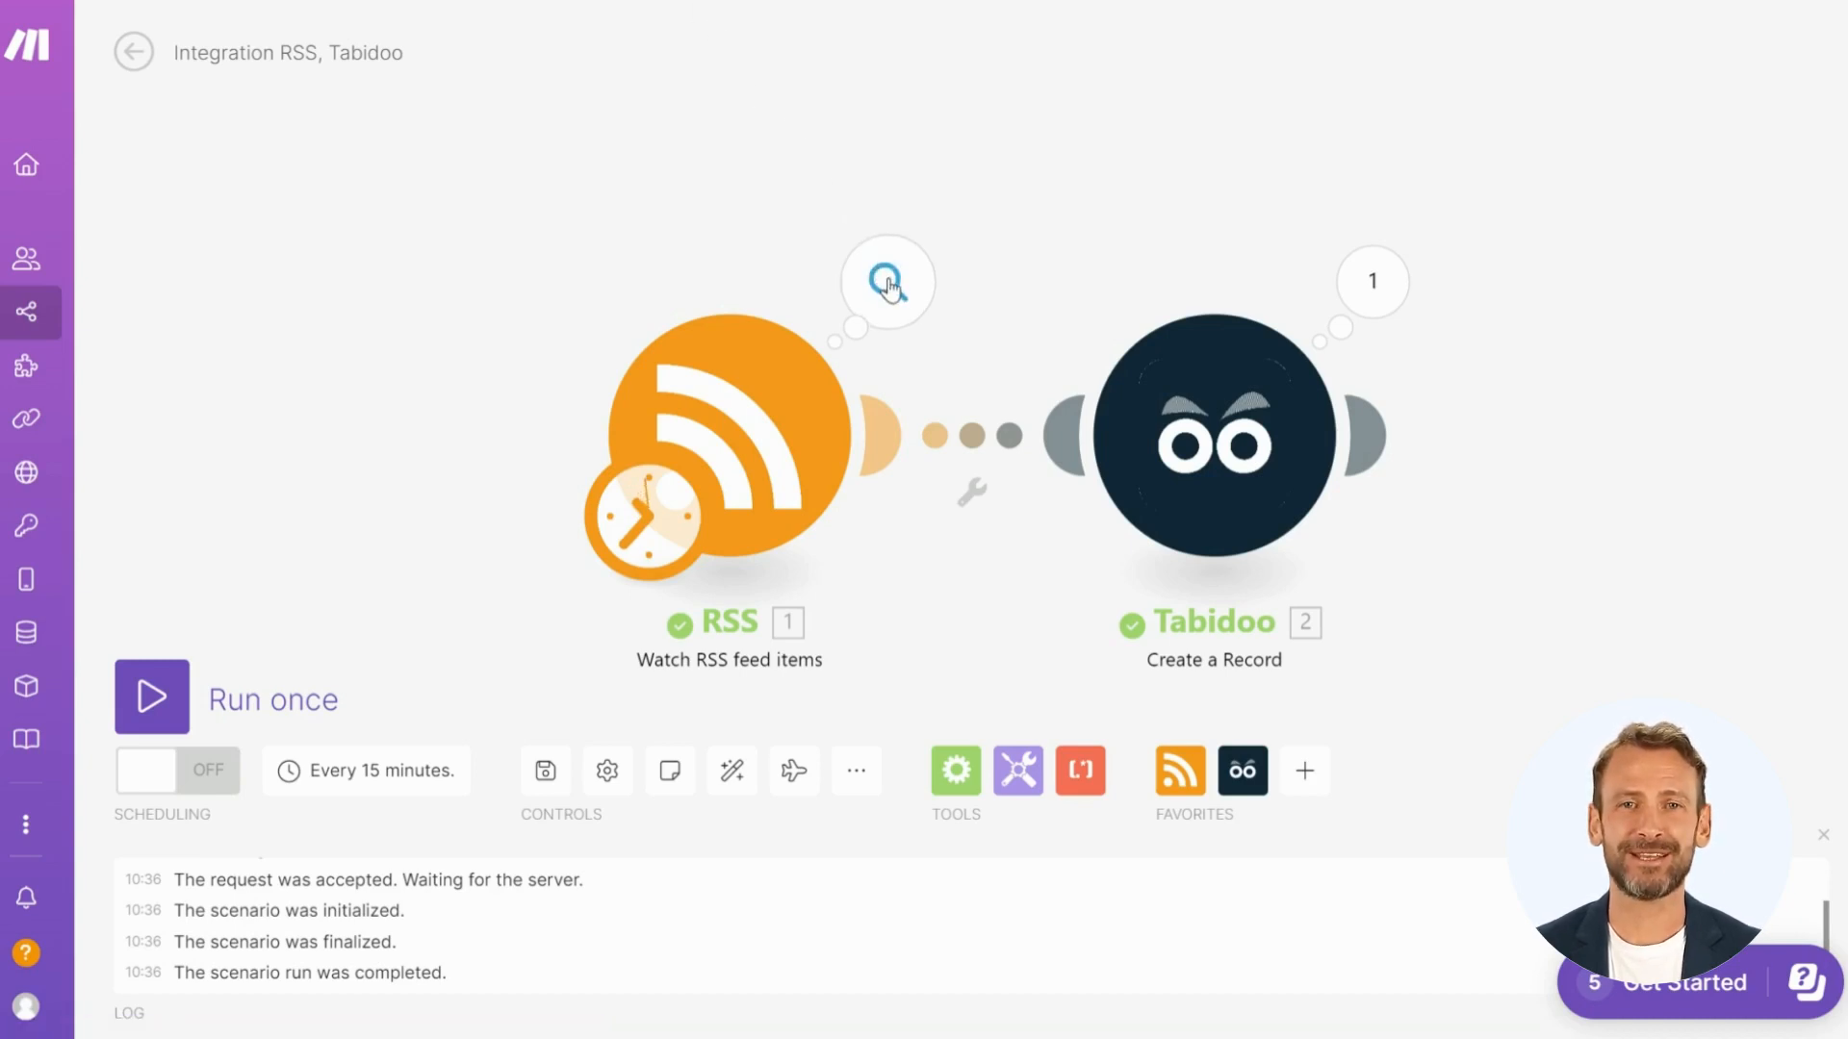
Step: Back in Make, inspect the run details of the RSS module and of the Tabidoo module
{"action": "left_click", "coordinate": [887, 286]}
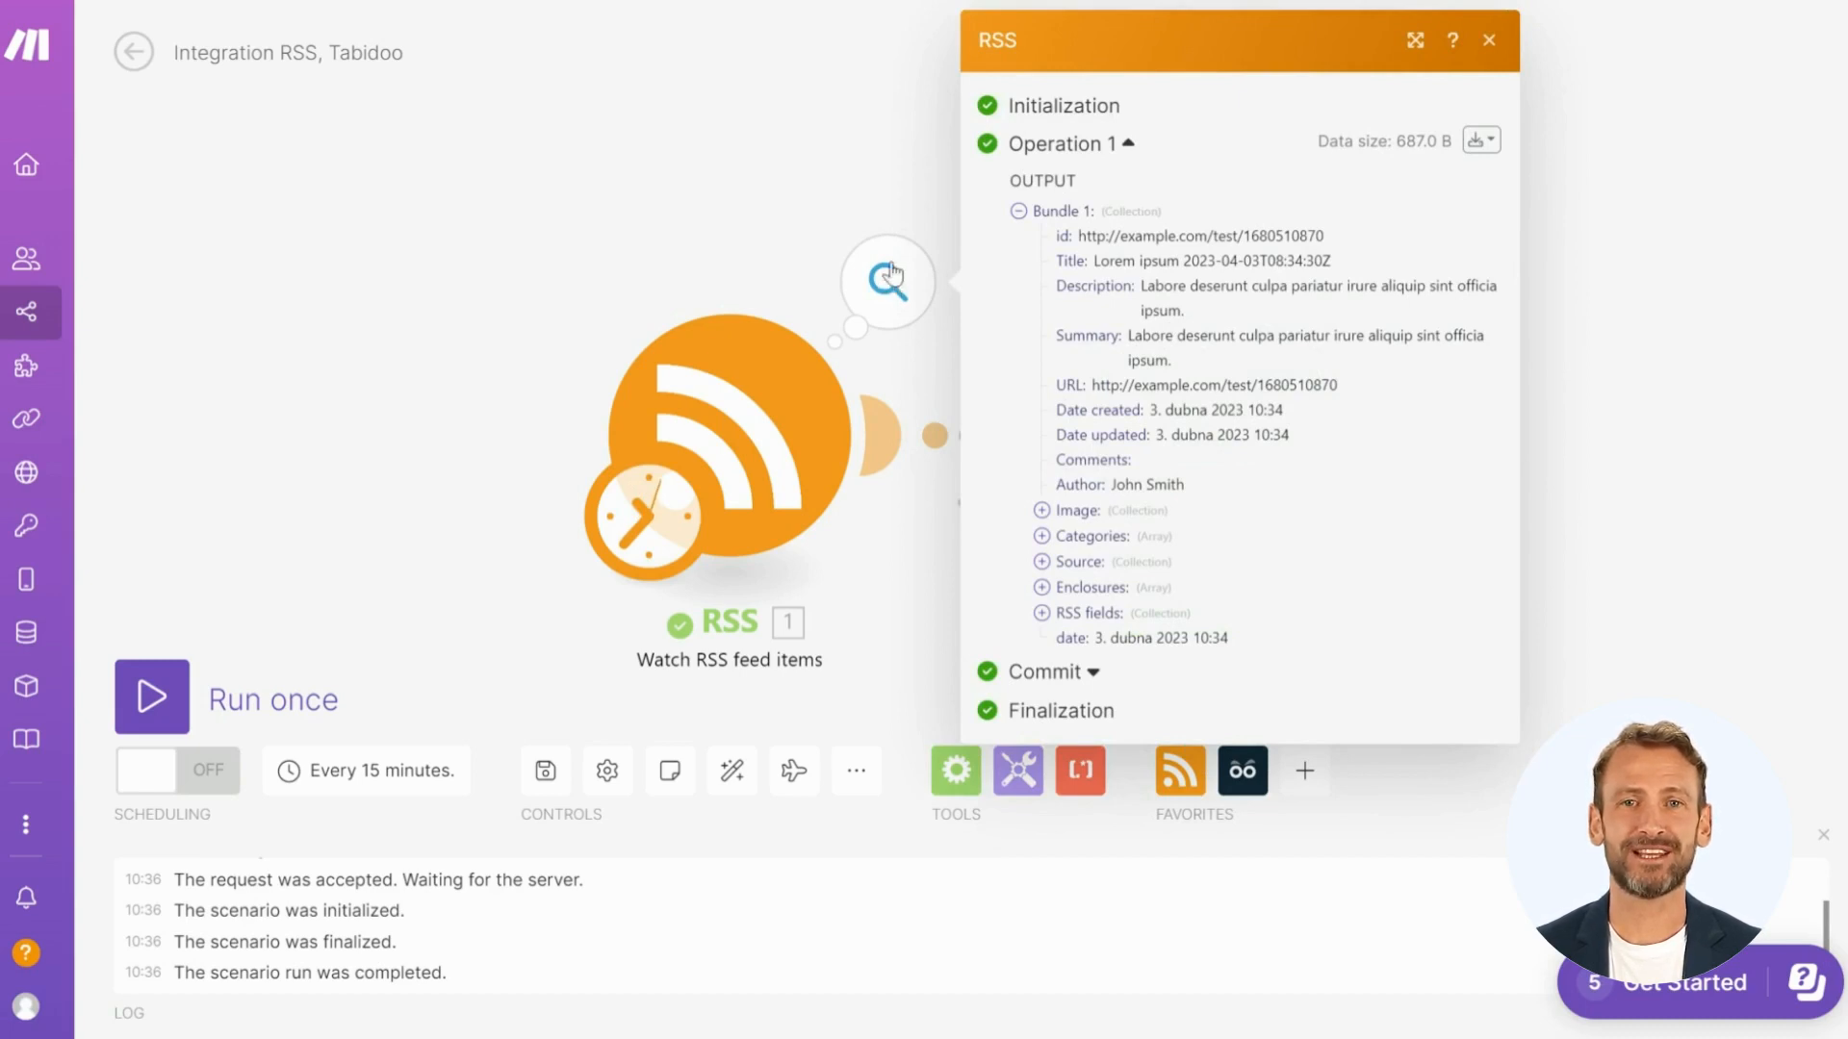
{"action": "left_click", "coordinate": [914, 209]}
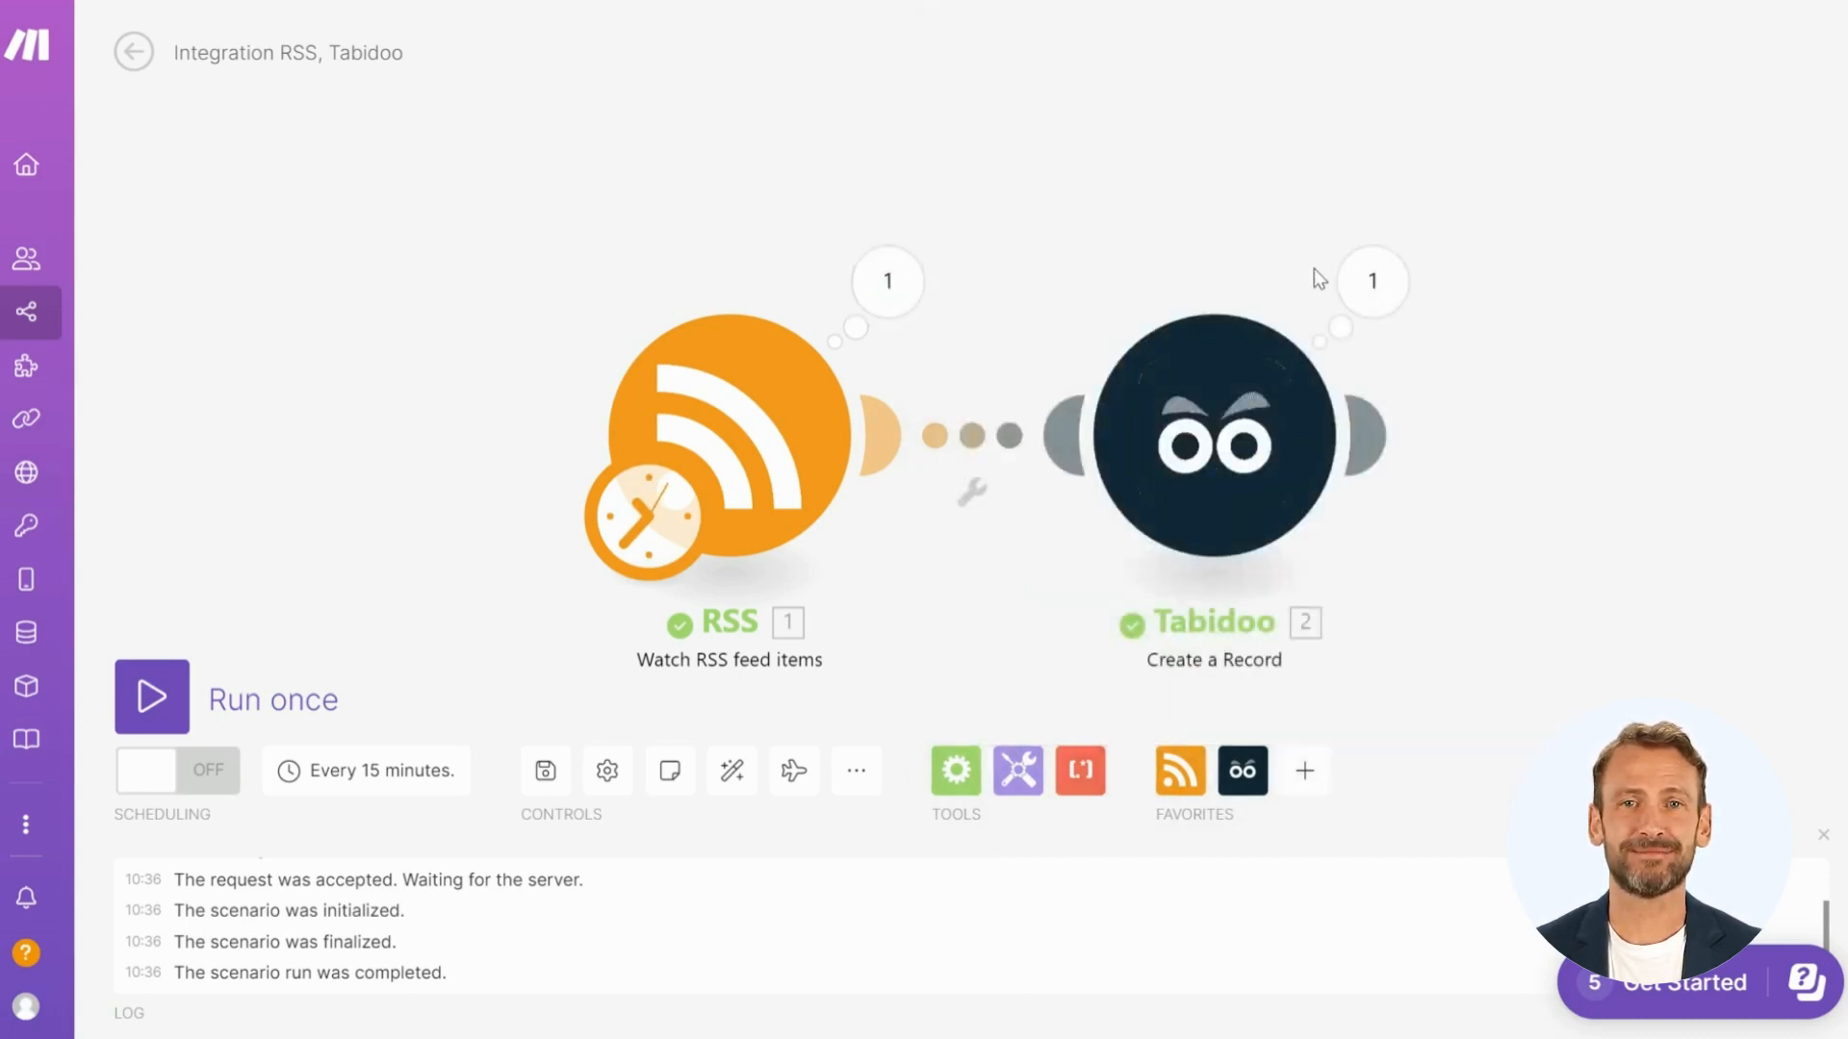
{"action": "left_click", "coordinate": [1366, 287]}
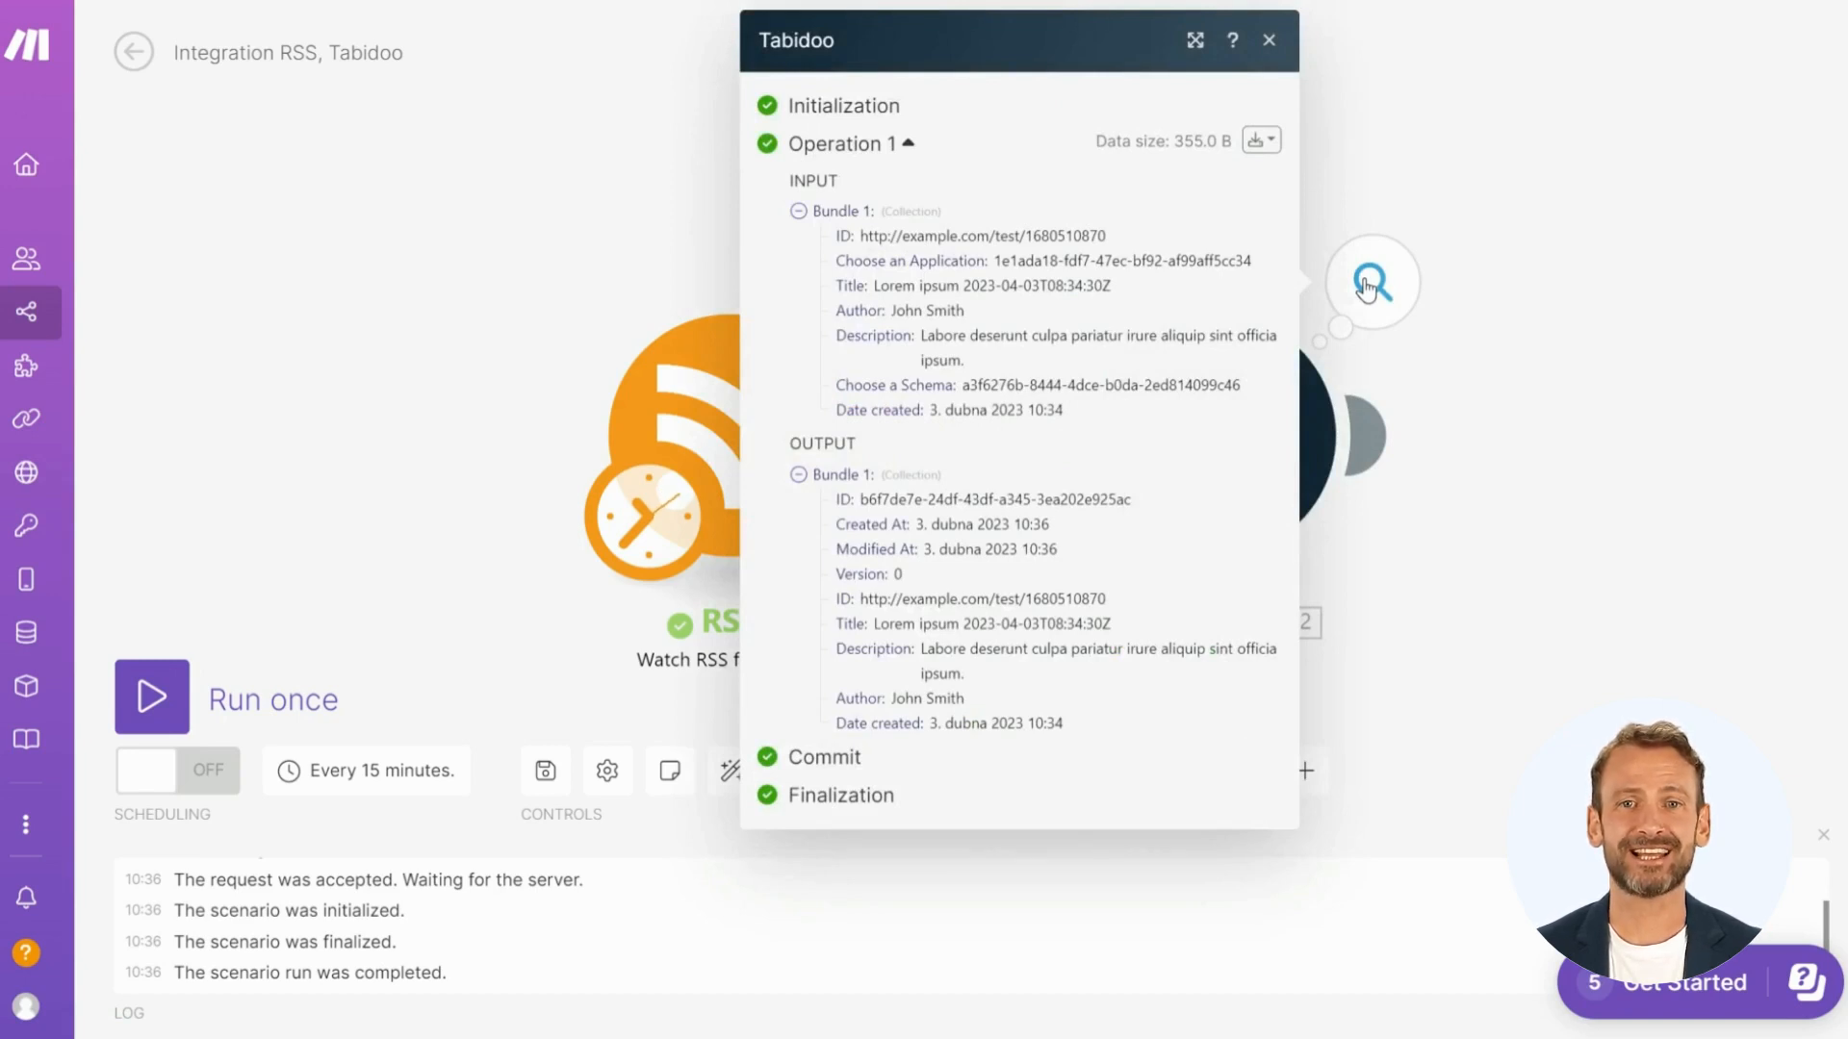
{"action": "left_click", "coordinate": [1494, 305]}
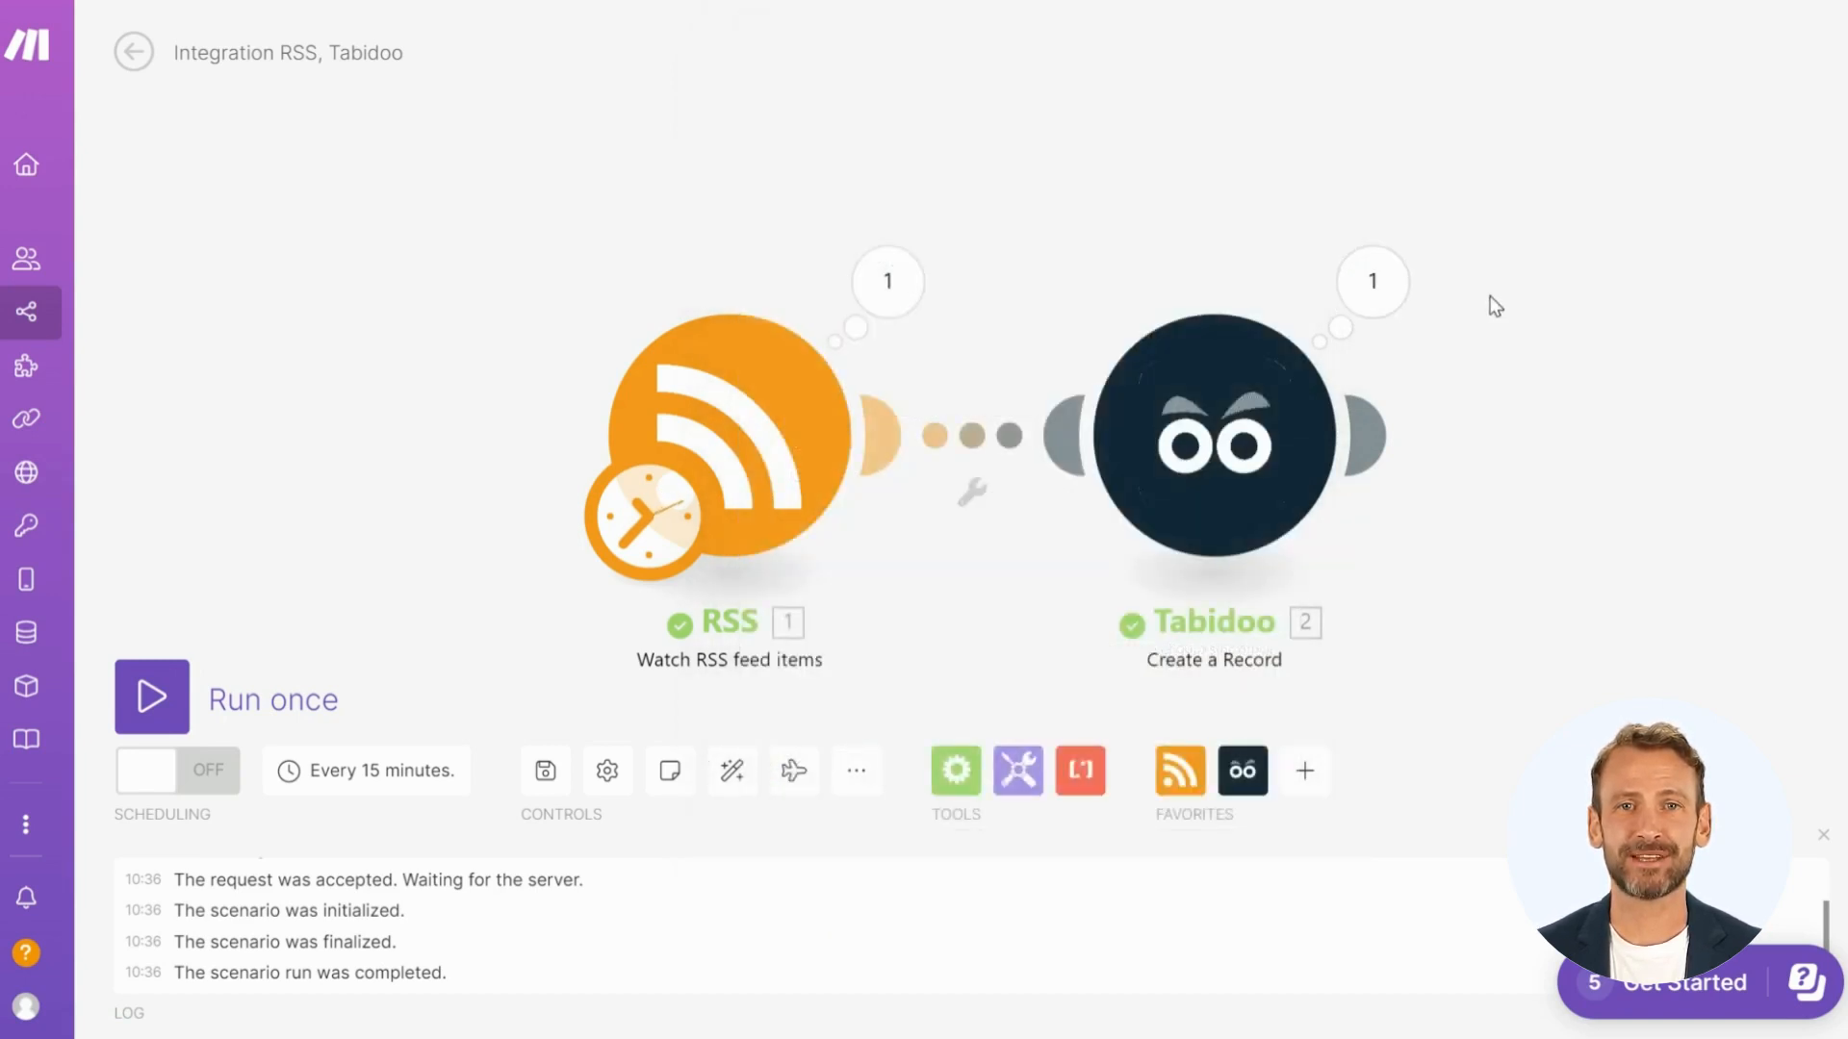
Step: Turn on scheduling for the scenario so that it runs every 15 minutes
{"action": "left_click", "coordinate": [214, 791]}
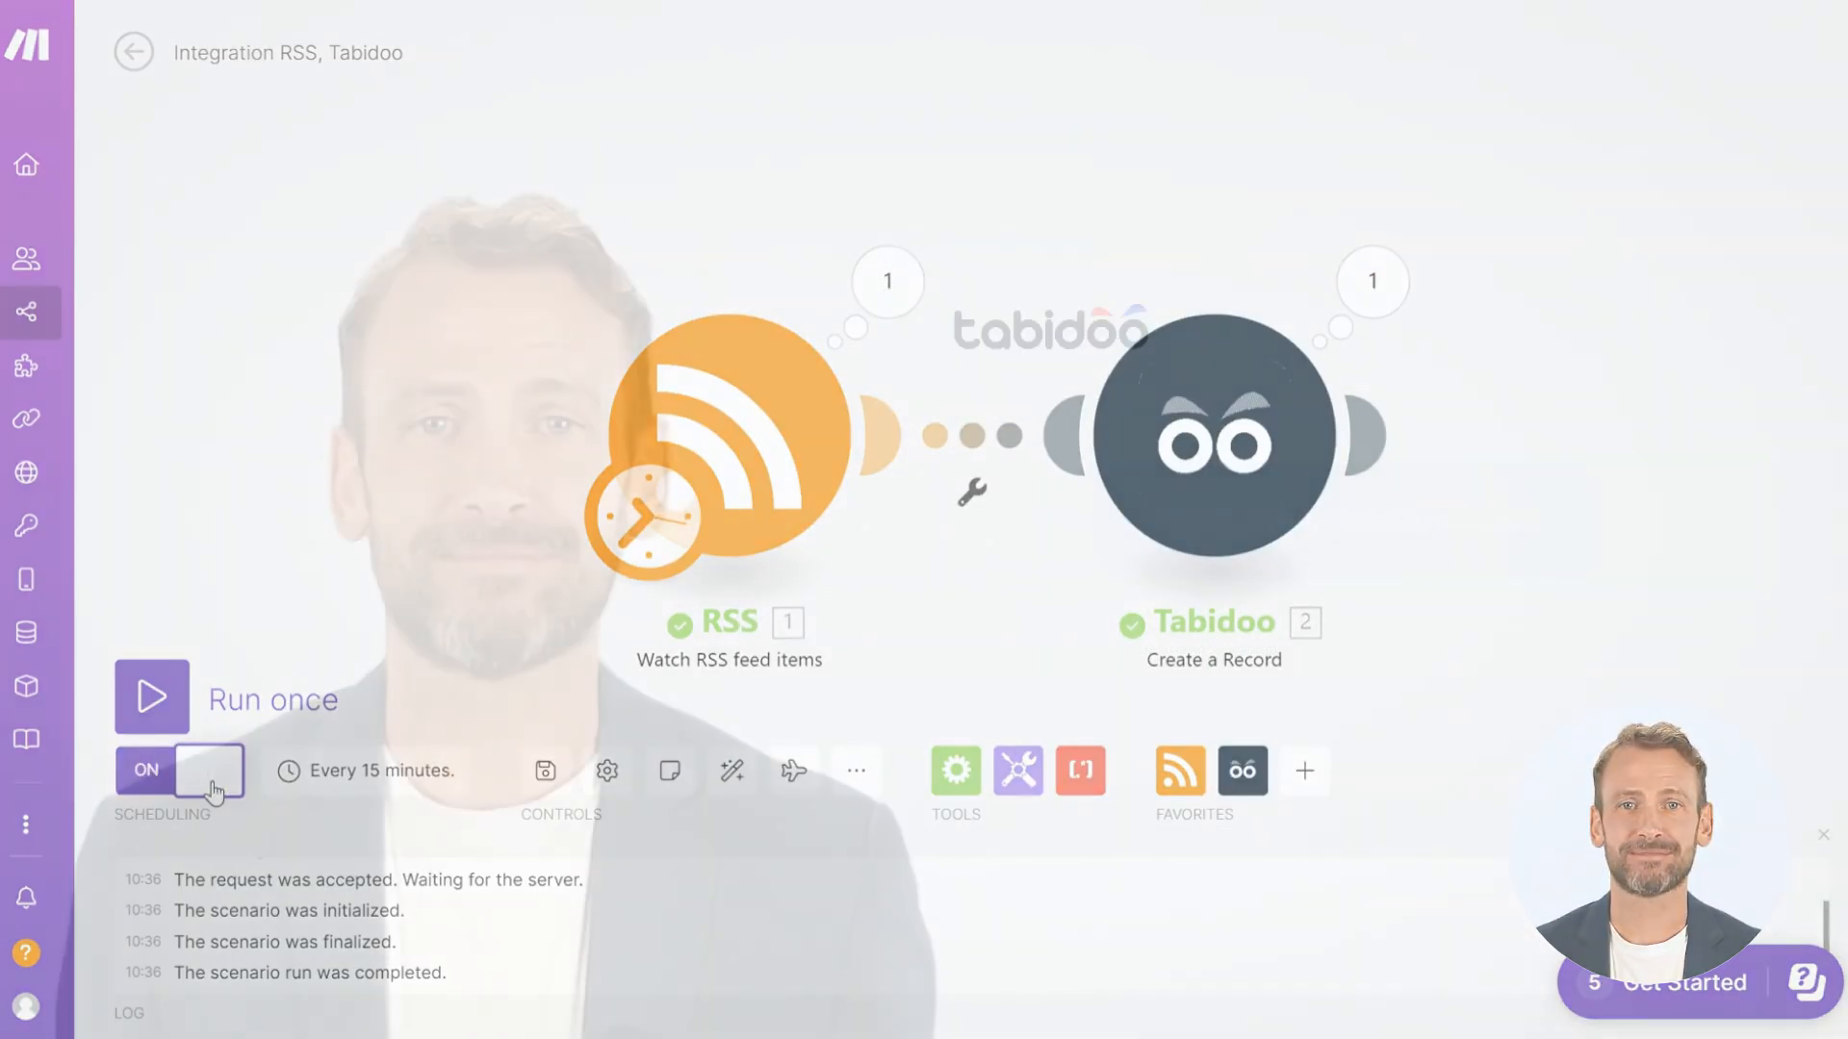